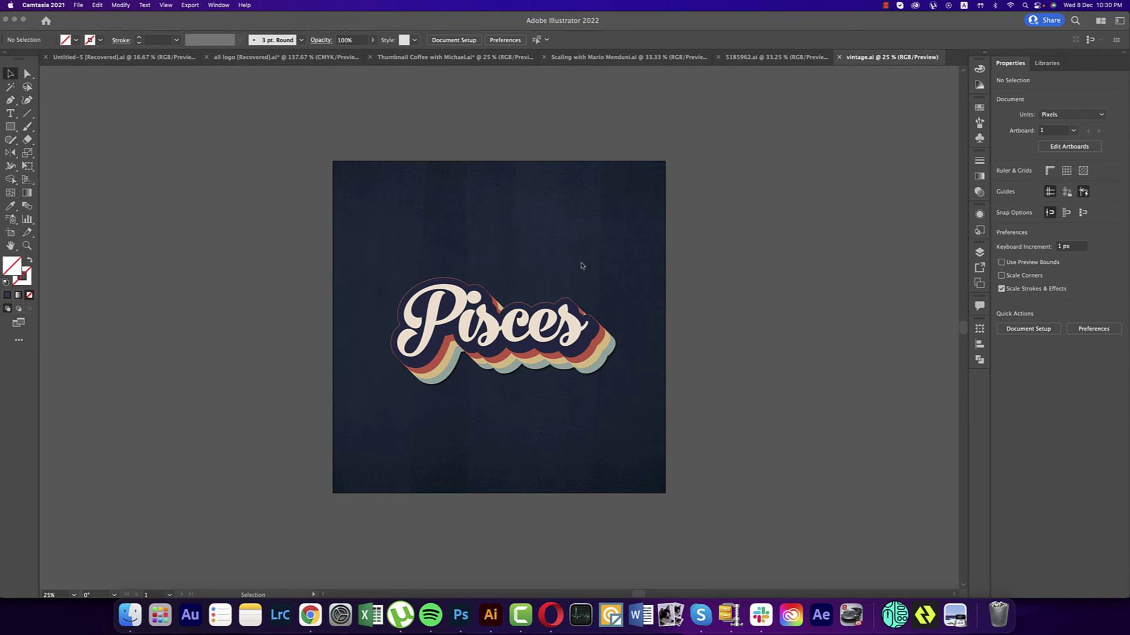
Bring Illustrator to the front and clear the current selection
{"action": "left_click", "coordinate": [580, 336]}
{"action": "left_click", "coordinate": [573, 330]}
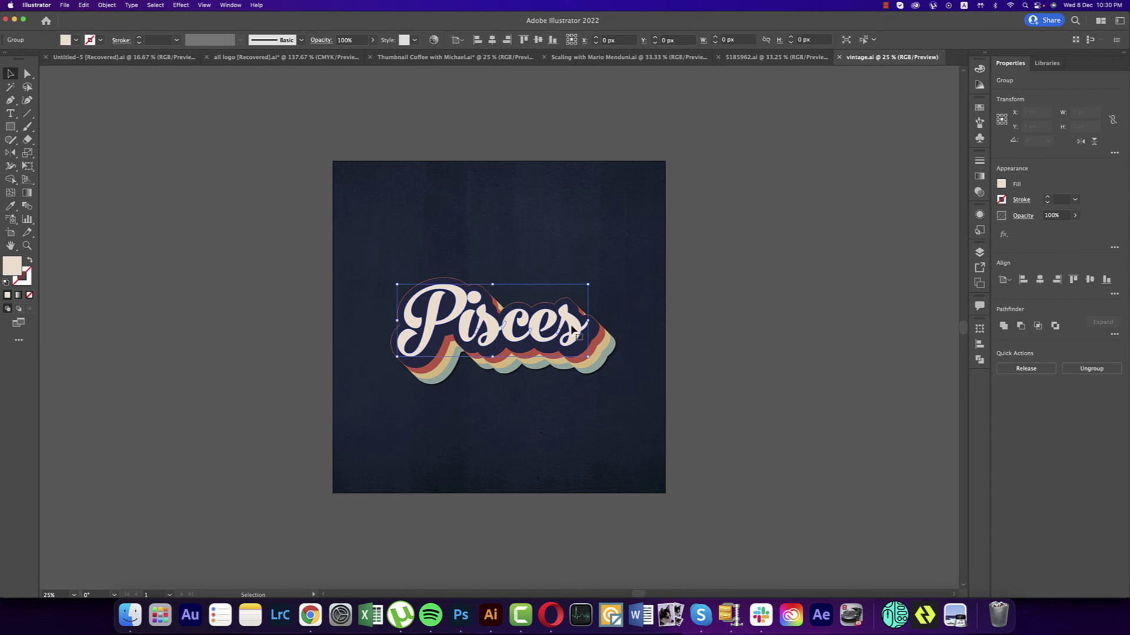
{"action": "left_click", "coordinate": [693, 314]}
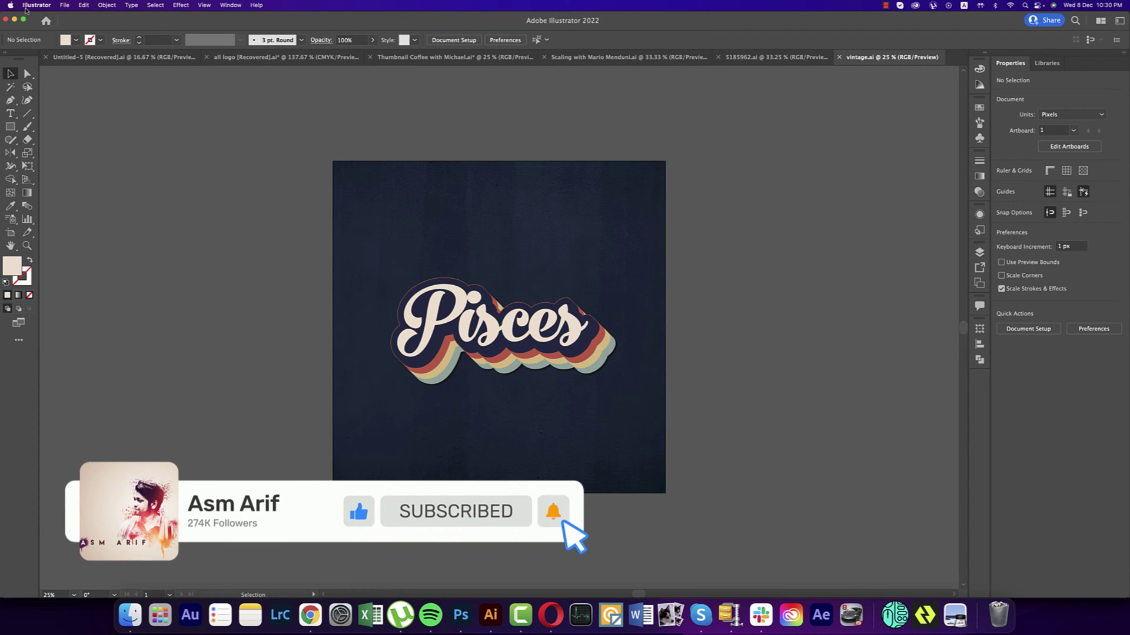
Start a new 2000 × 2000 px Web document and select its name for renaming
{"action": "left_click", "coordinate": [66, 4]}
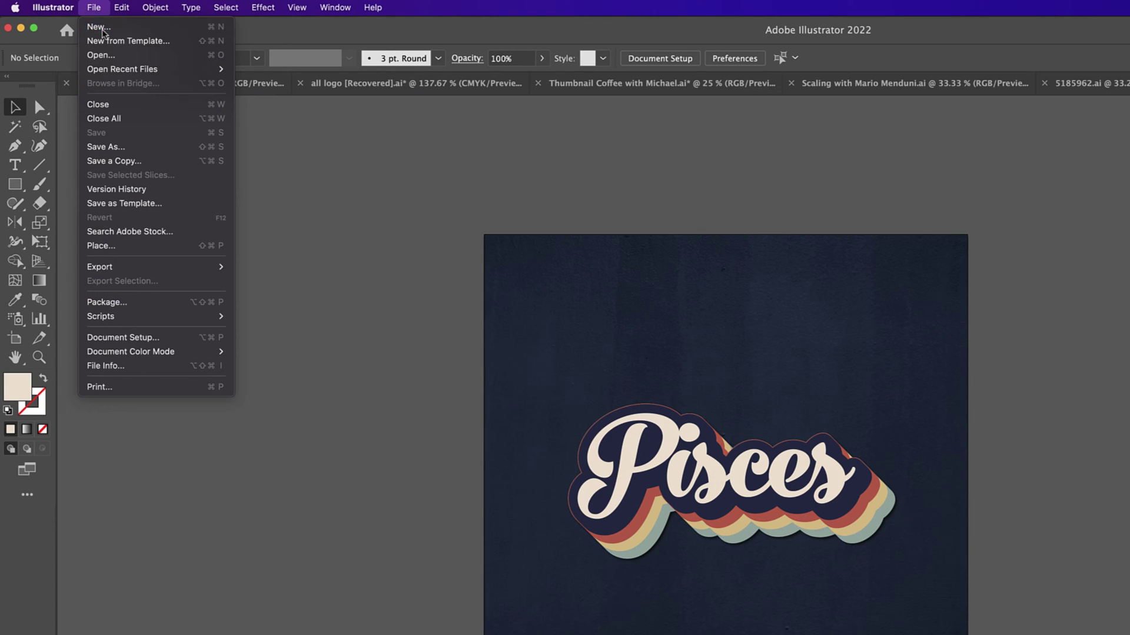
{"action": "left_click", "coordinate": [556, 150]}
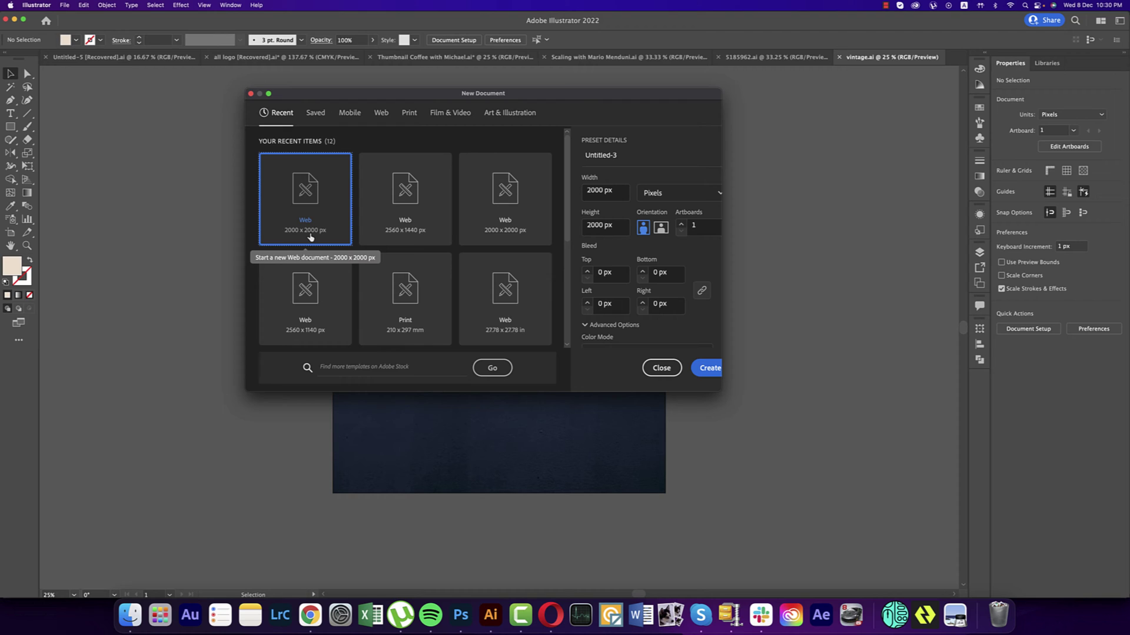
{"action": "scroll", "coordinate": [673, 316], "scroll_direction": "down", "scroll_amount": 4}
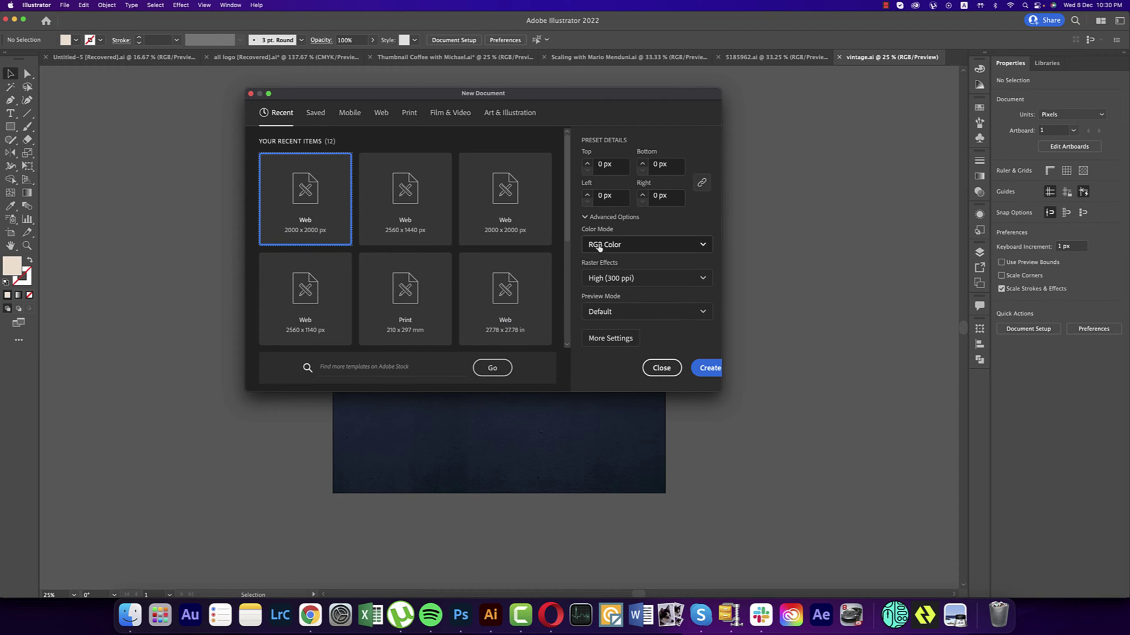
{"action": "scroll", "coordinate": [600, 246], "scroll_direction": "up", "scroll_amount": 4}
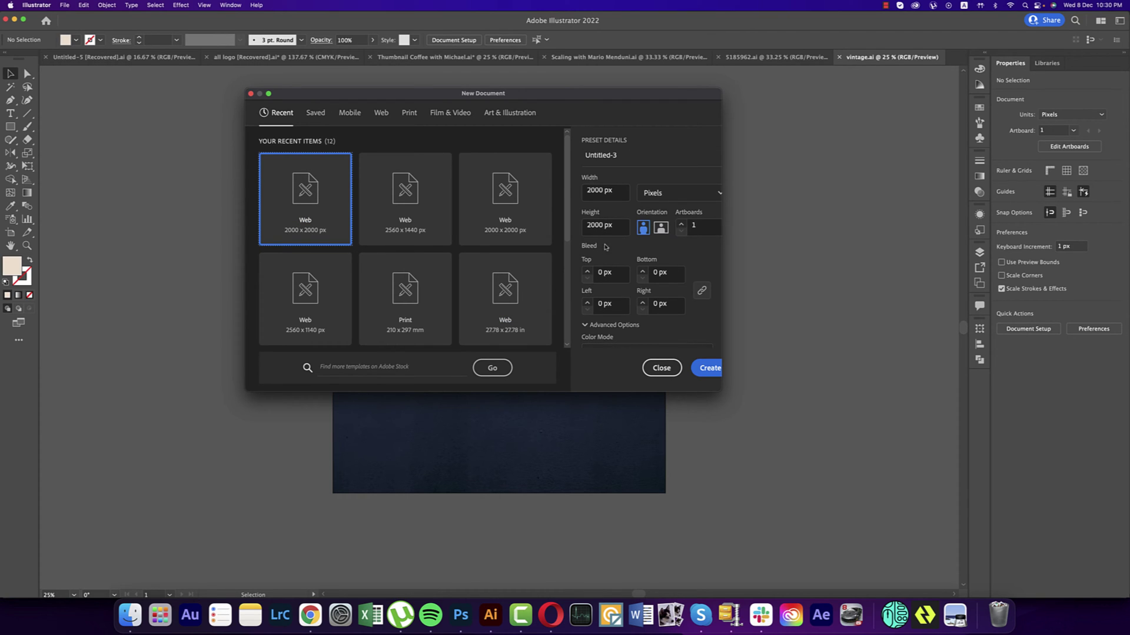
{"action": "left_click_drag", "start_coordinate": [619, 156], "coordinate": [559, 155]}
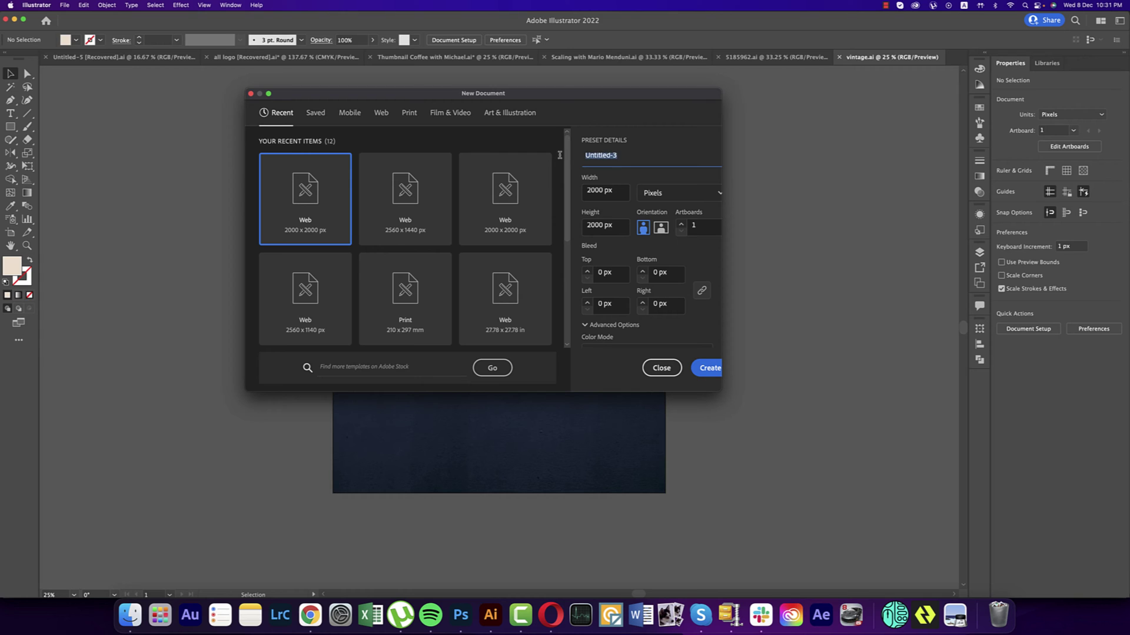
Create the 'Vintage' document and type 'Vintage' at 72 pt on the artboard
{"action": "type", "text": "Vintage"}
{"action": "key", "text": "Return"}
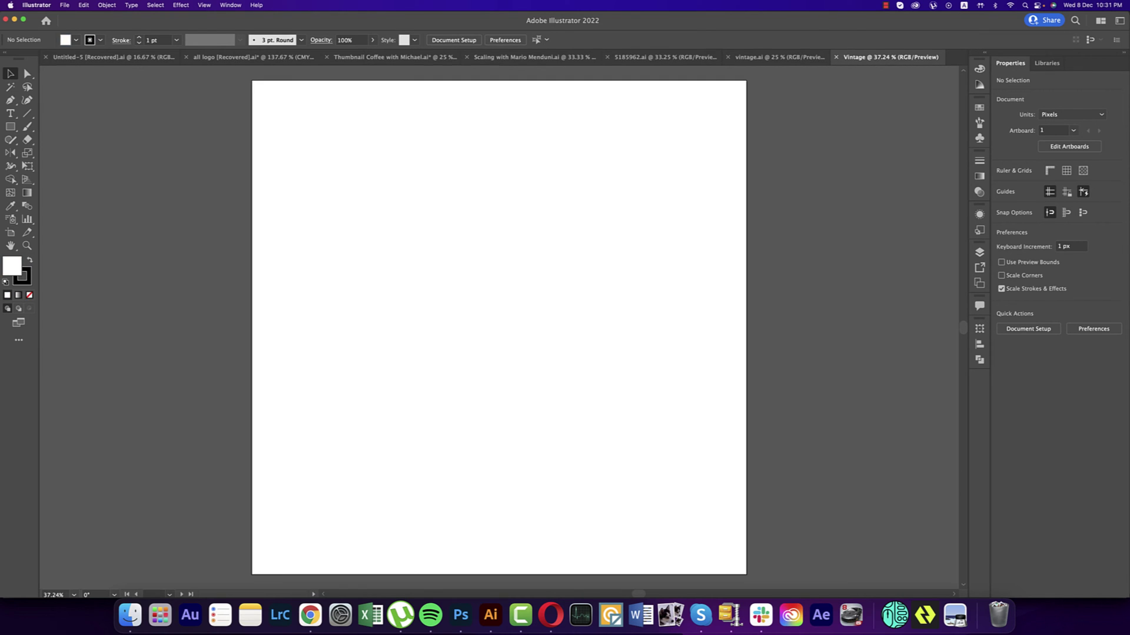
{"action": "left_click", "coordinate": [11, 113]}
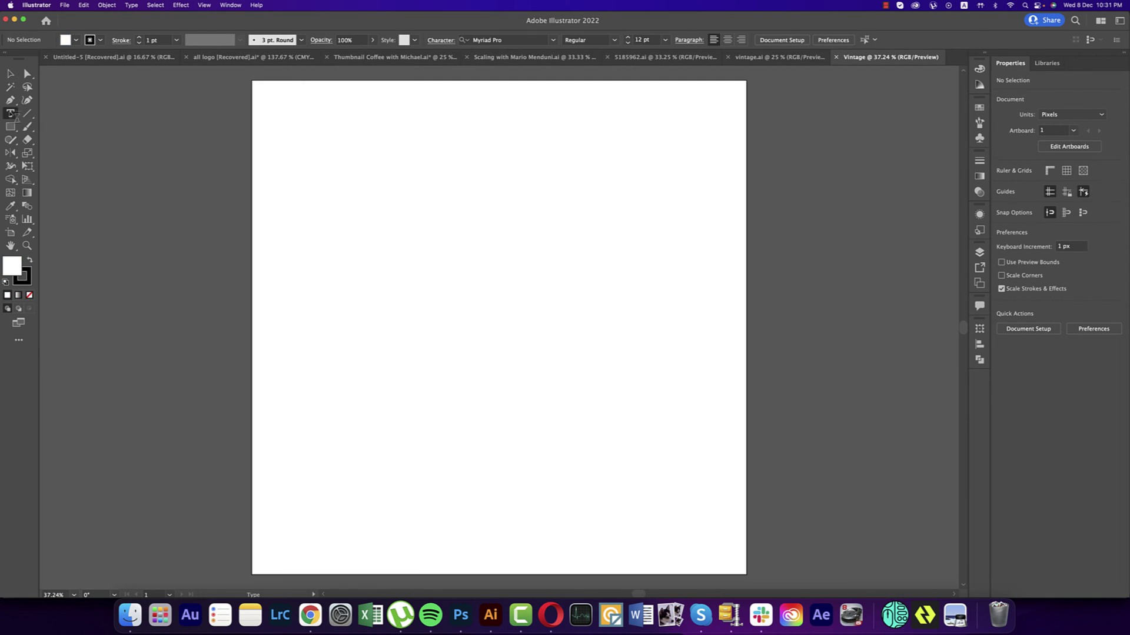
{"action": "left_click", "coordinate": [401, 283]}
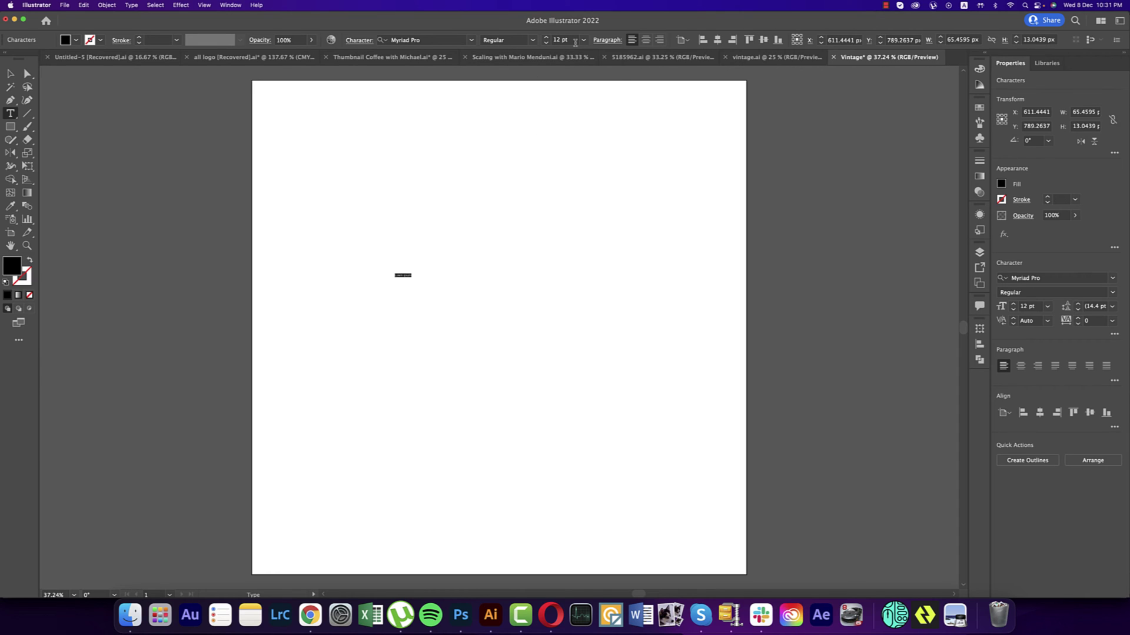
{"action": "left_click", "coordinate": [583, 39]}
{"action": "left_click", "coordinate": [597, 236]}
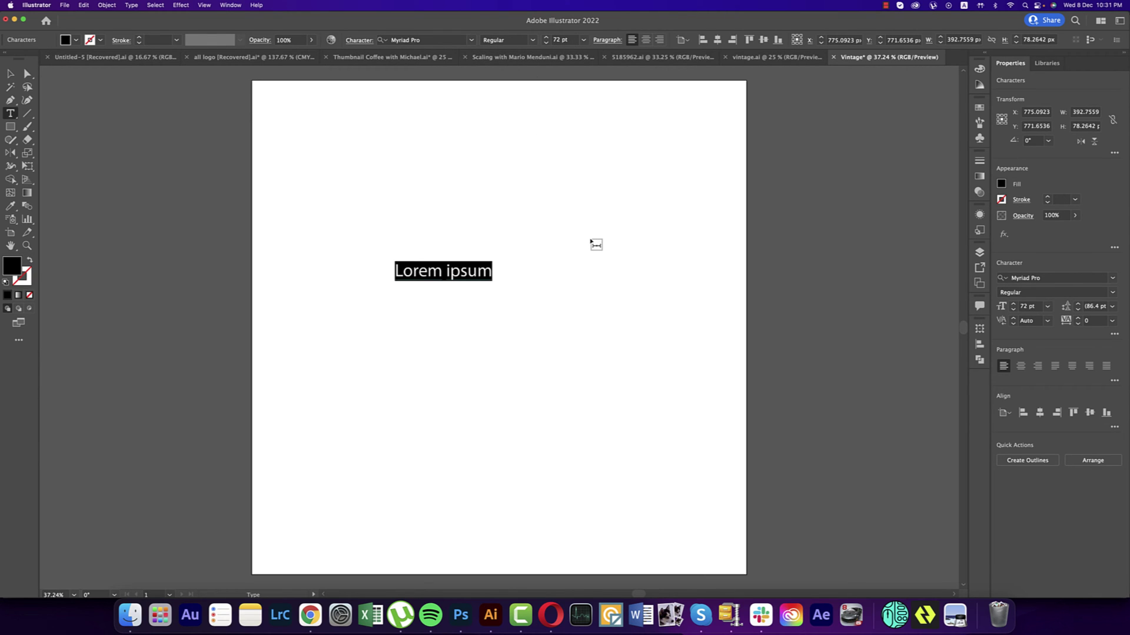
{"action": "type", "text": "Vintage"}
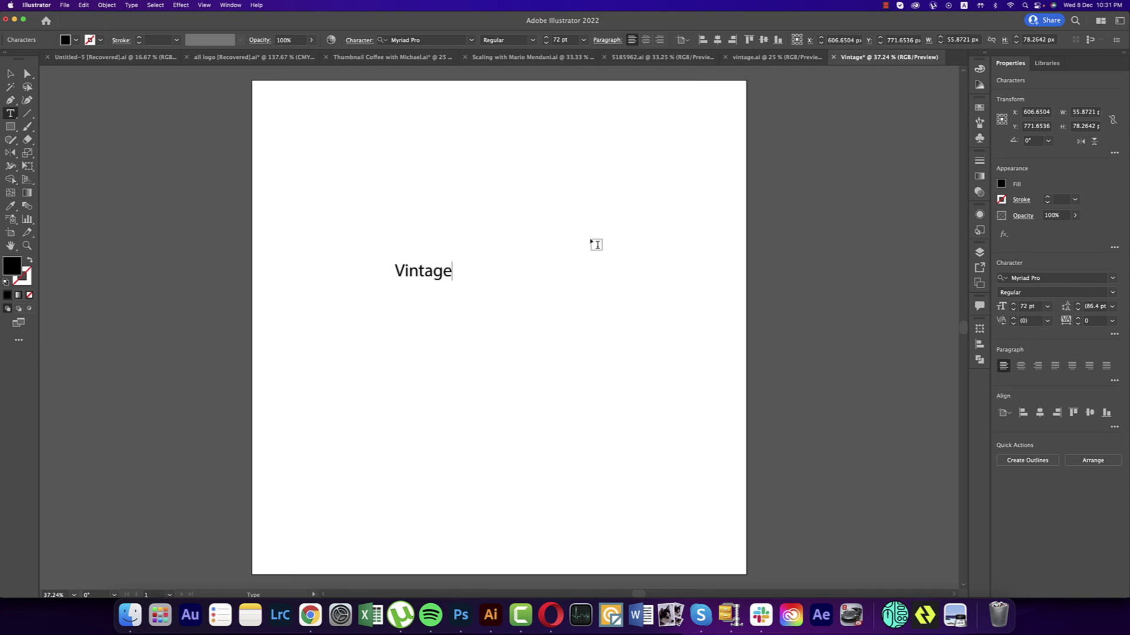
Enlarge the Vintage text, centre it, and set it in The Rughton Script 02
{"action": "left_click", "coordinate": [10, 73]}
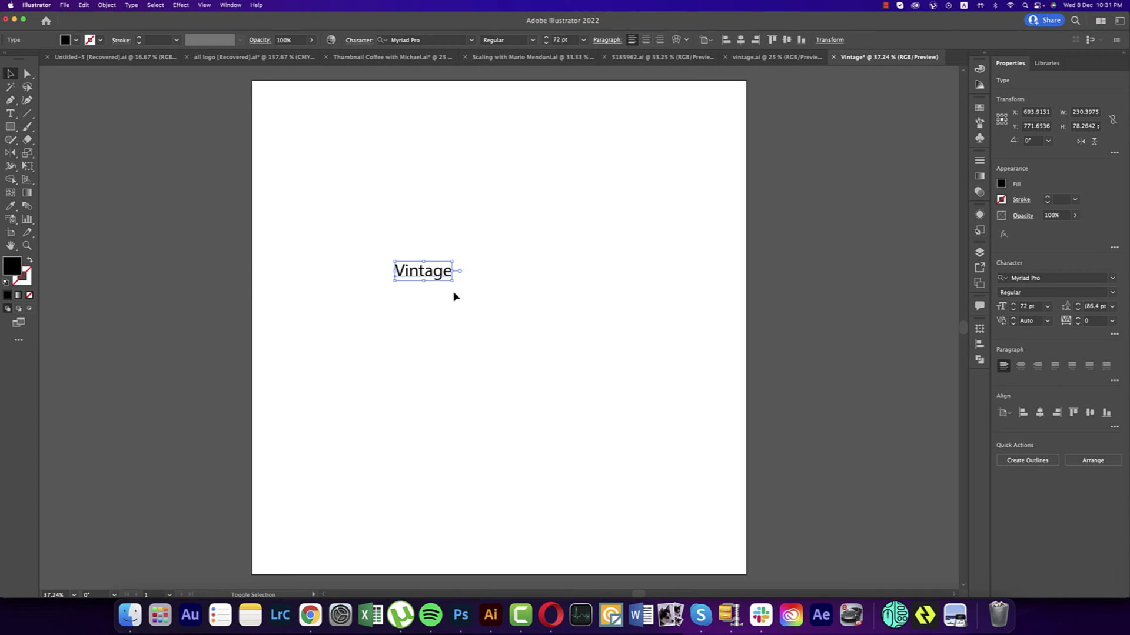
{"action": "left_click_drag", "start_coordinate": [455, 283], "coordinate": [613, 420]}
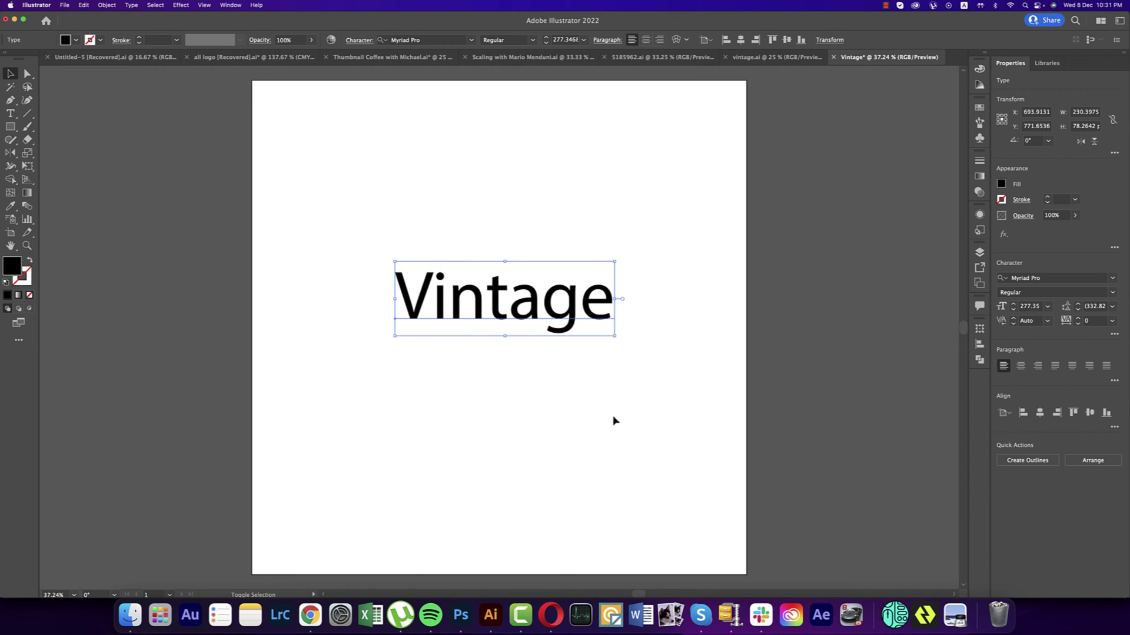
{"action": "left_click_drag", "start_coordinate": [568, 316], "coordinate": [552, 338]}
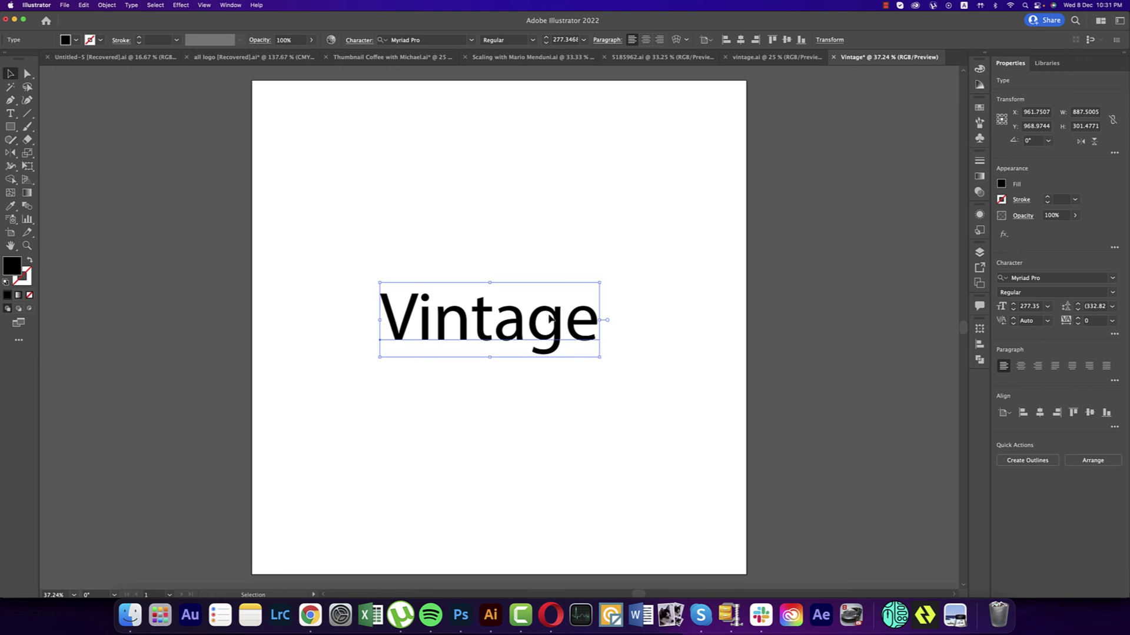
{"action": "left_click", "coordinate": [564, 39]}
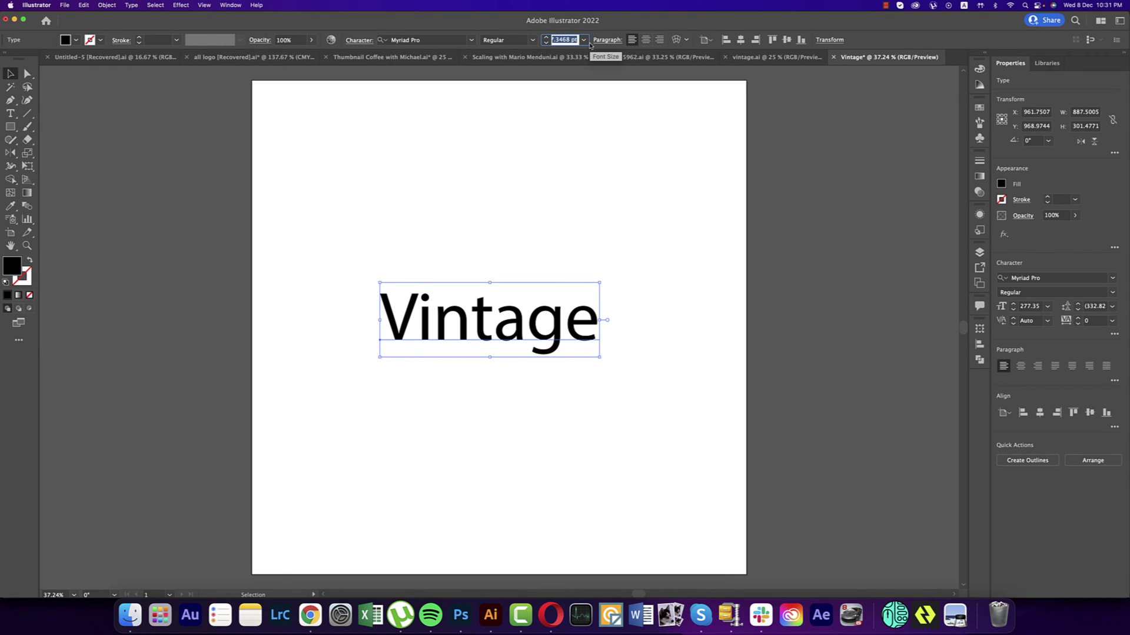
{"action": "left_click", "coordinate": [472, 40]}
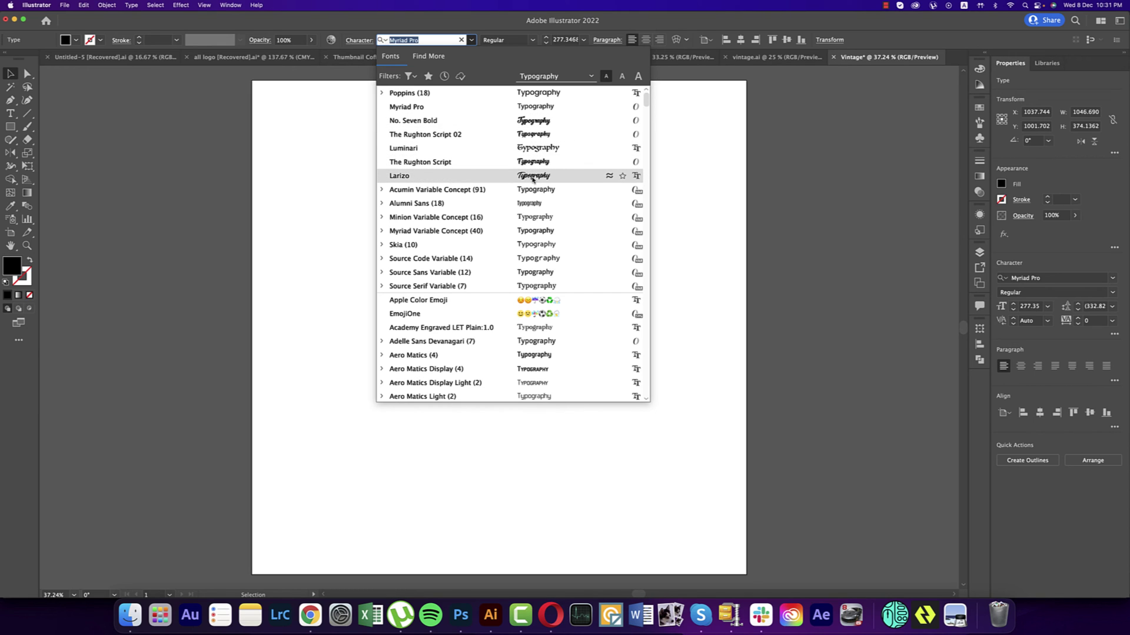
{"action": "left_click", "coordinate": [531, 135]}
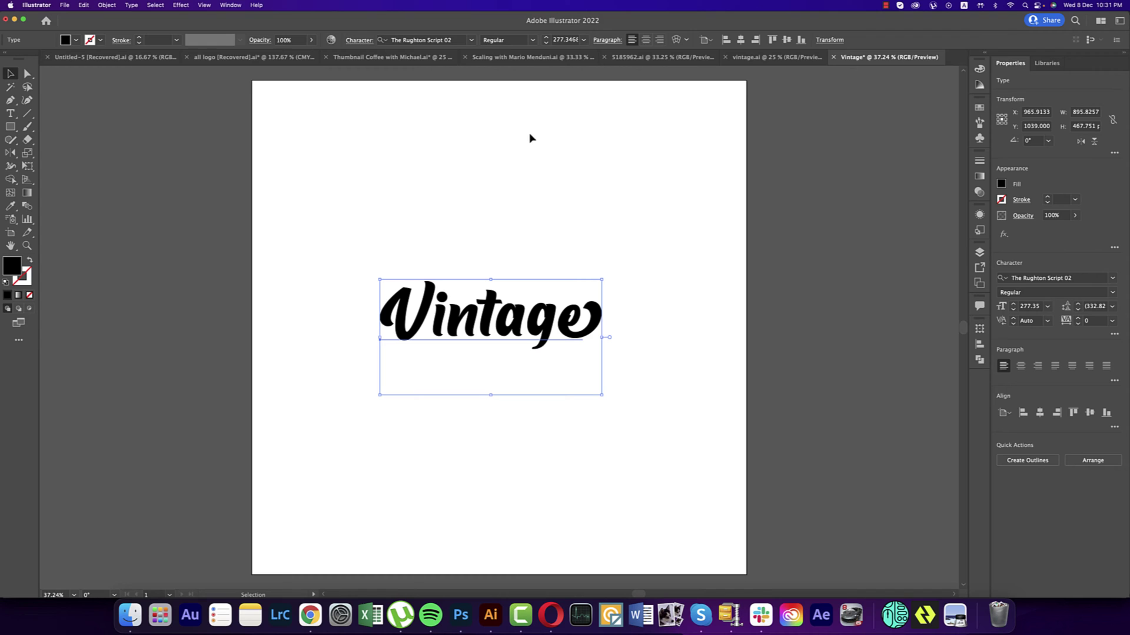
Swap the final e of Vintage for a swash alternate
{"action": "double_click", "coordinate": [583, 327]}
{"action": "left_click_drag", "start_coordinate": [583, 327], "coordinate": [560, 324]}
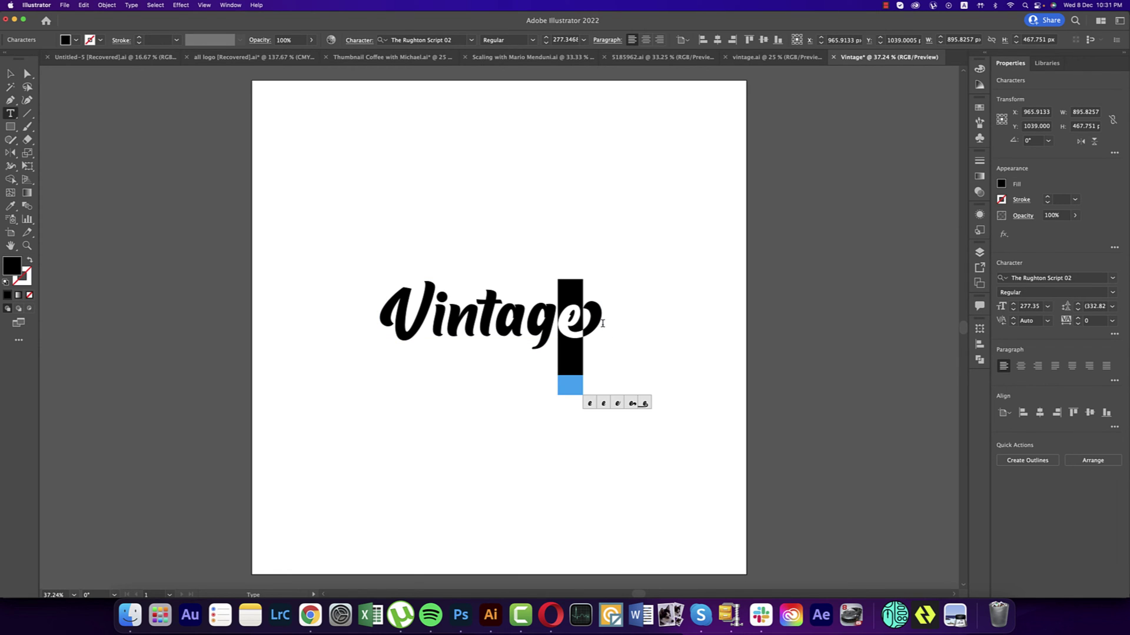
{"action": "left_click", "coordinate": [644, 404]}
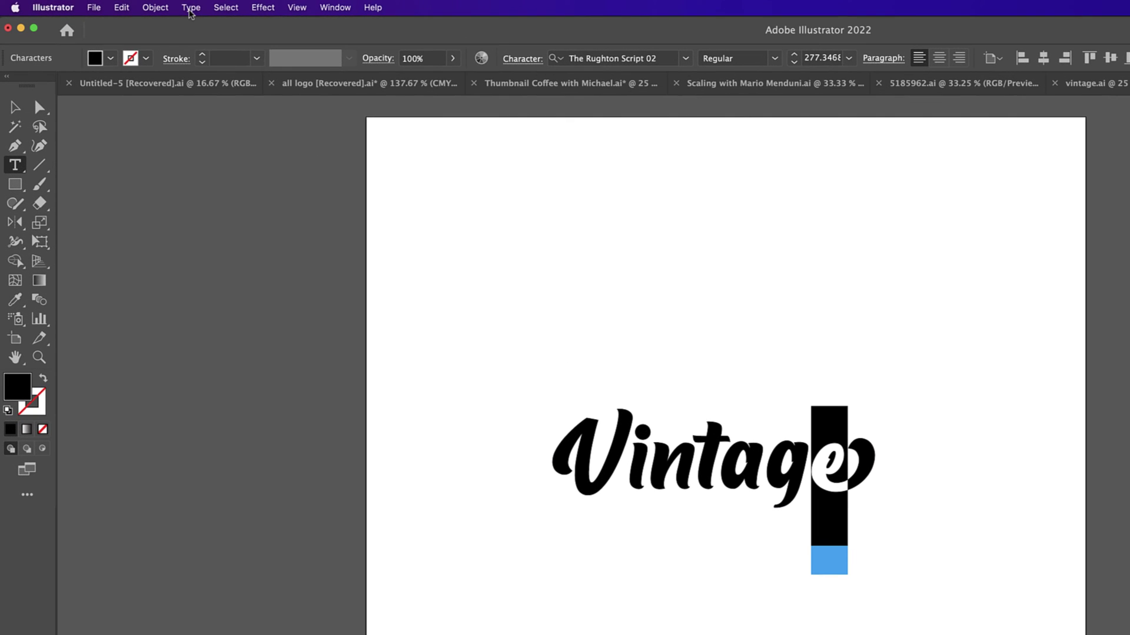
Show the Glyphs panel and insert an alternate swash e into Vintage
{"action": "left_click", "coordinate": [131, 5]}
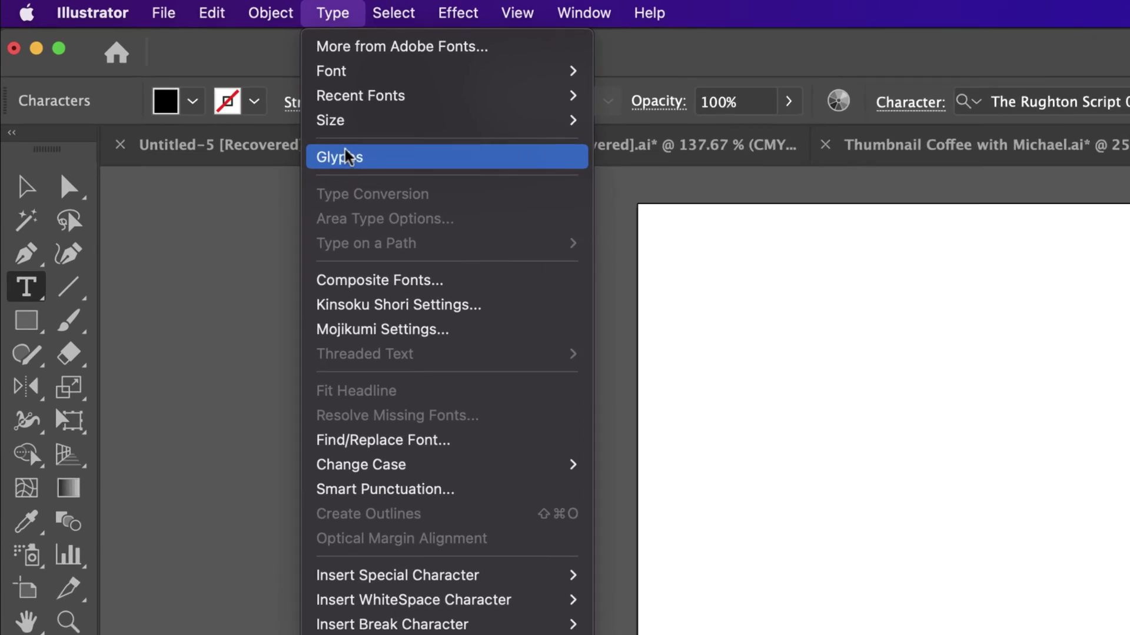
{"action": "left_click", "coordinate": [194, 90]}
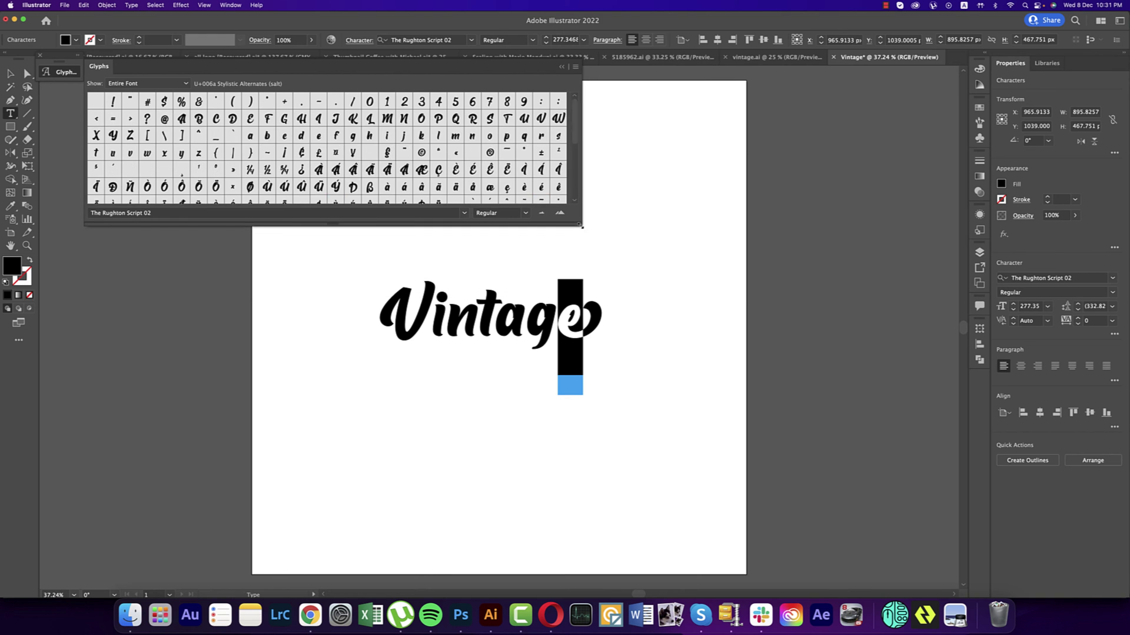
{"action": "left_click_drag", "start_coordinate": [583, 227], "coordinate": [914, 262]}
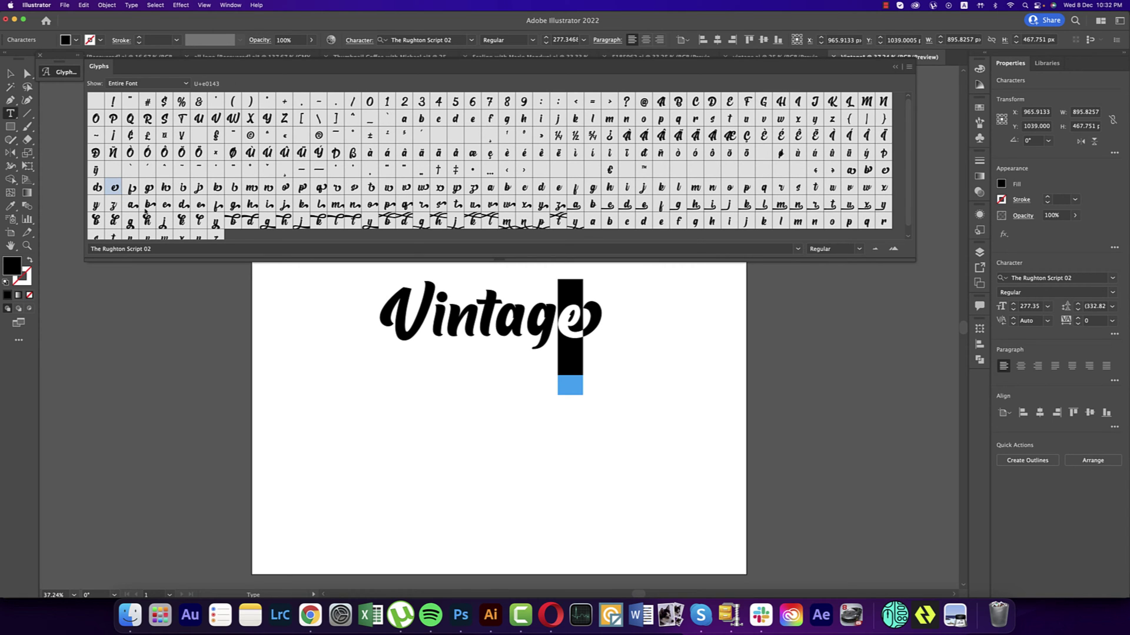
{"action": "scroll", "coordinate": [143, 207], "scroll_direction": "down", "scroll_amount": 1}
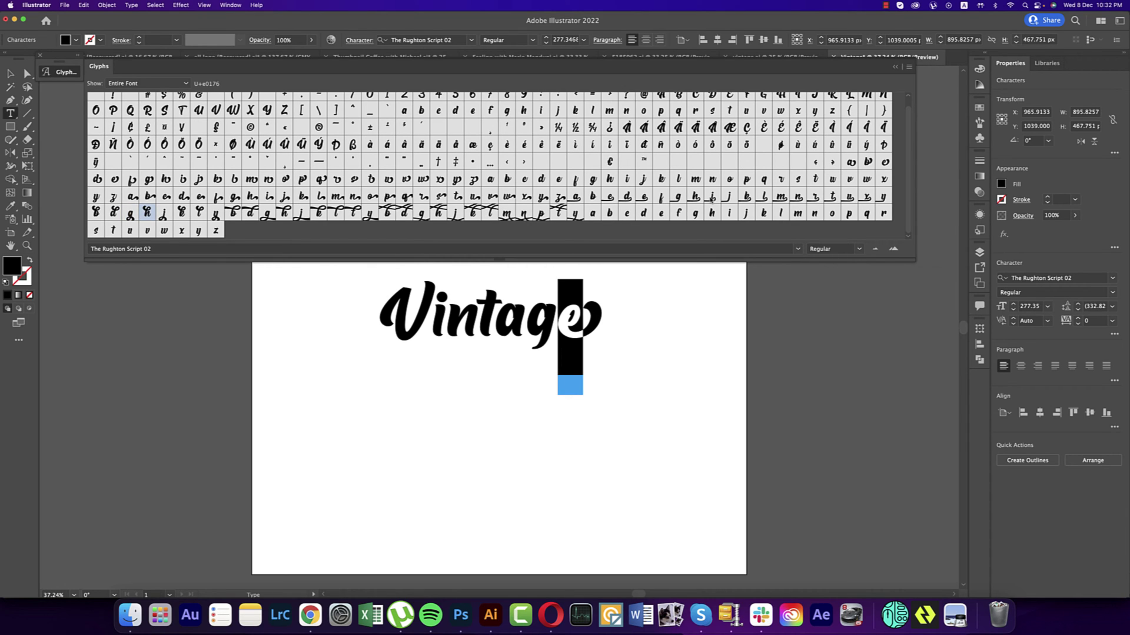
{"action": "double_click", "coordinate": [648, 198]}
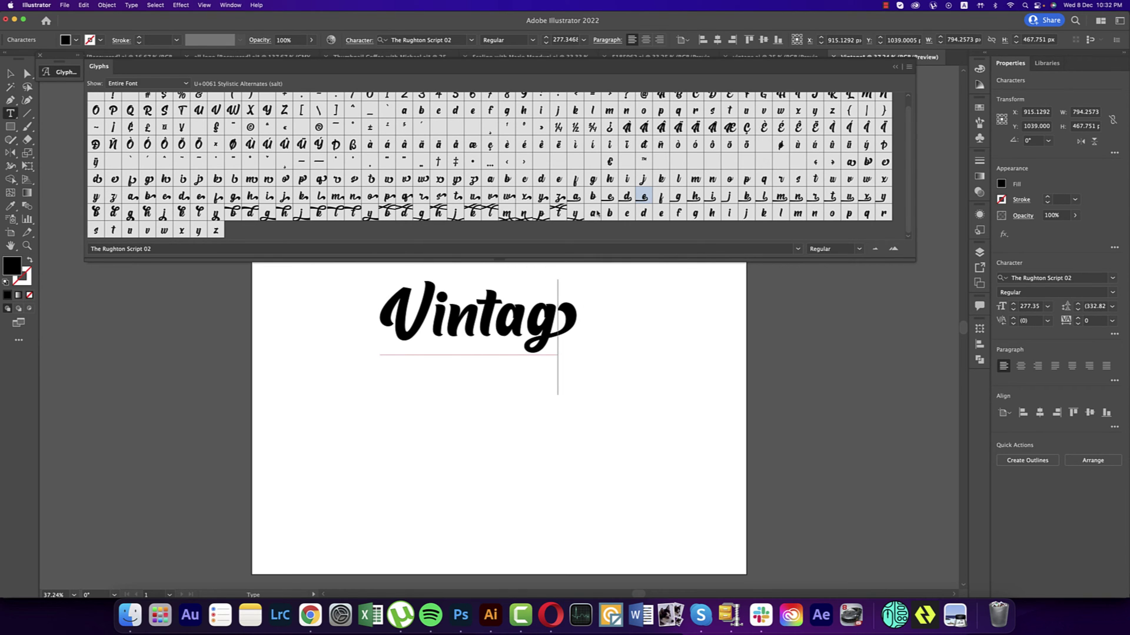
{"action": "double_click", "coordinate": [644, 198]}
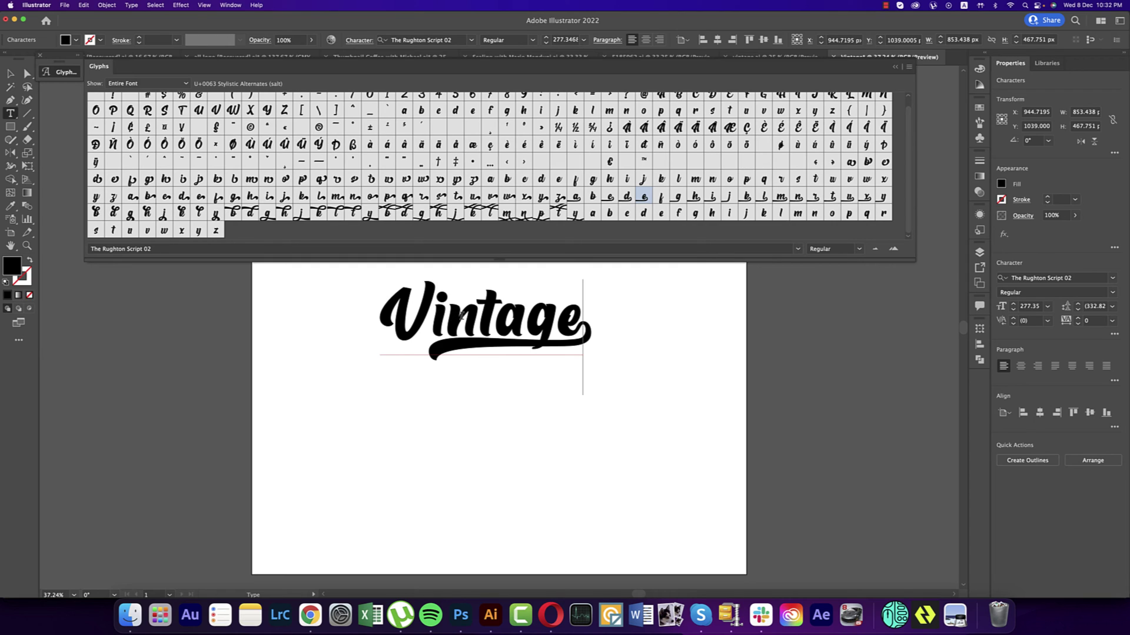
Replace the t with the swash t glyph, remove extra letters, and retype n
{"action": "left_click_drag", "start_coordinate": [480, 300], "coordinate": [493, 299]}
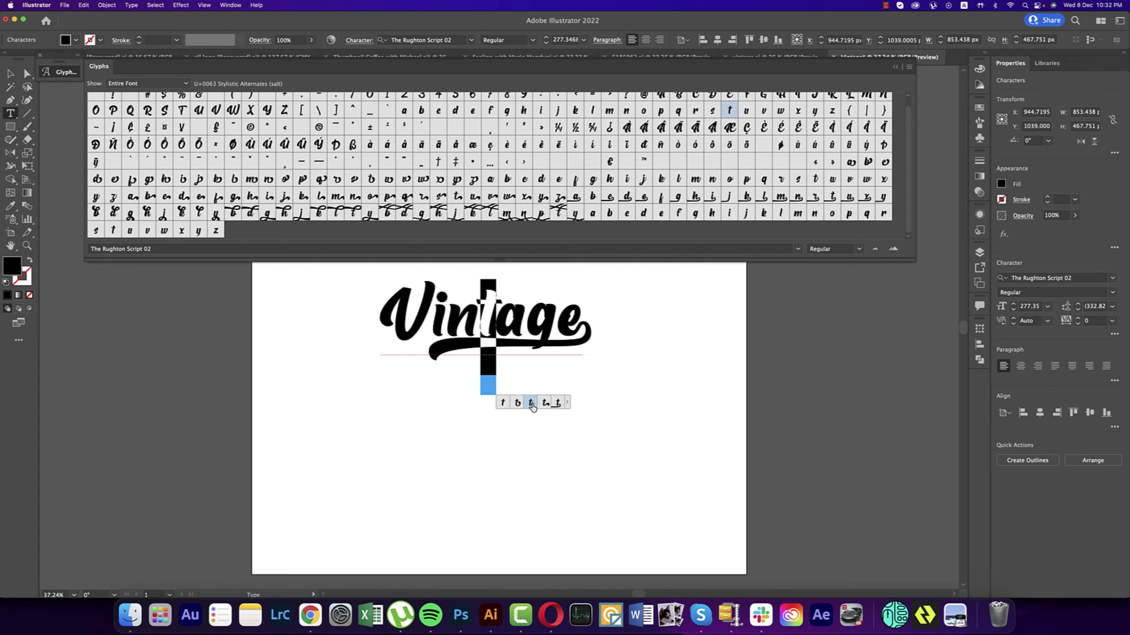
{"action": "key", "text": "BackSpace"}
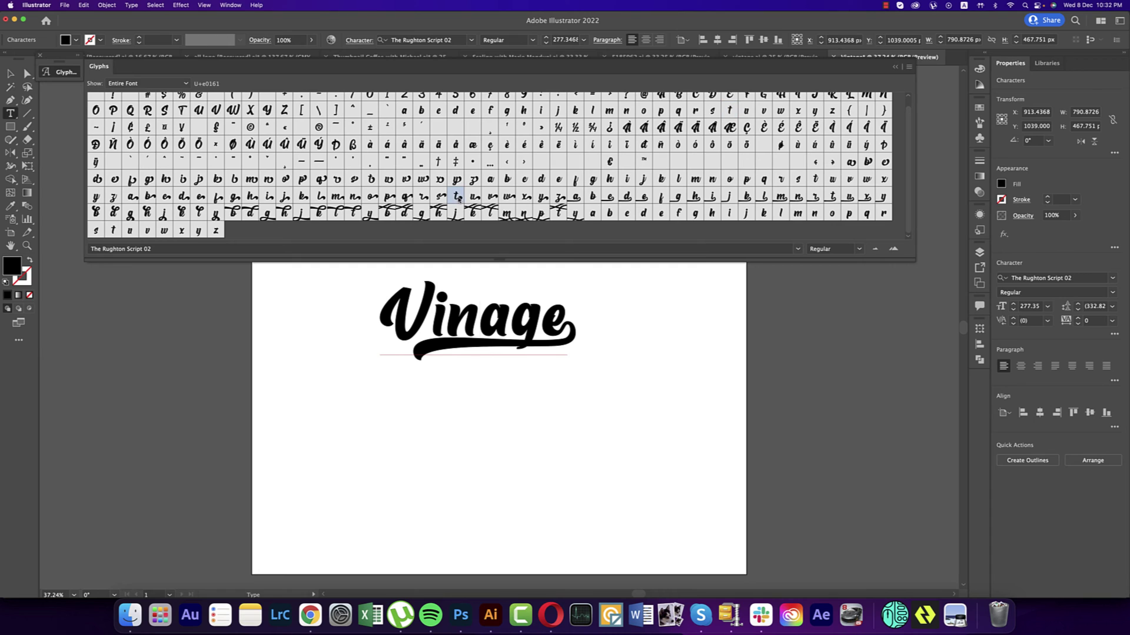
{"action": "double_click", "coordinate": [459, 198]}
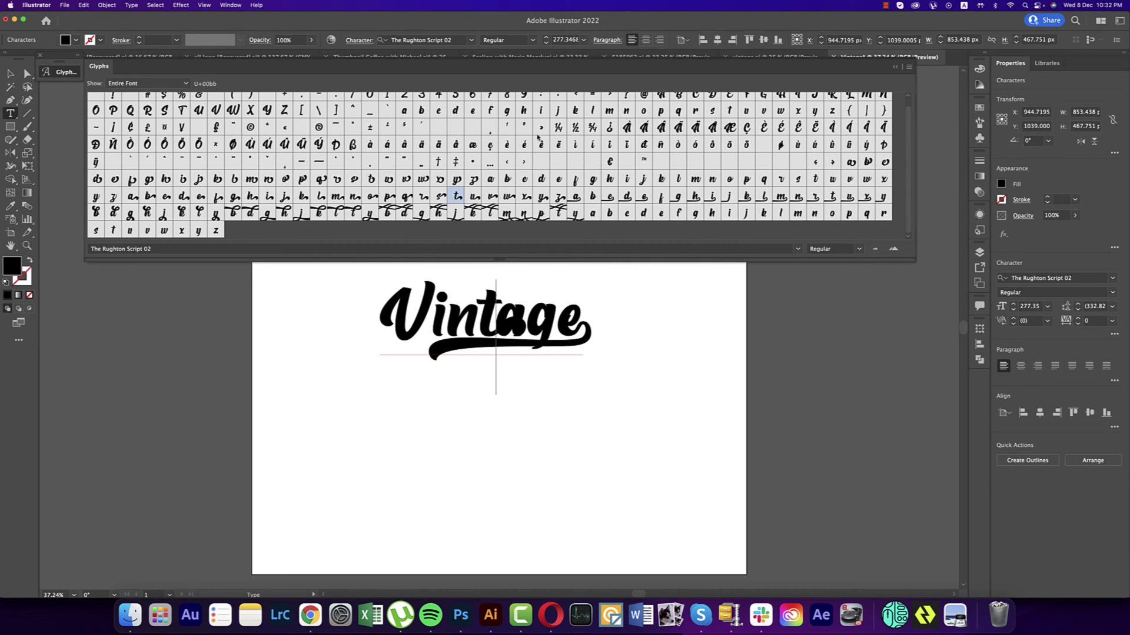
{"action": "double_click", "coordinate": [730, 110]}
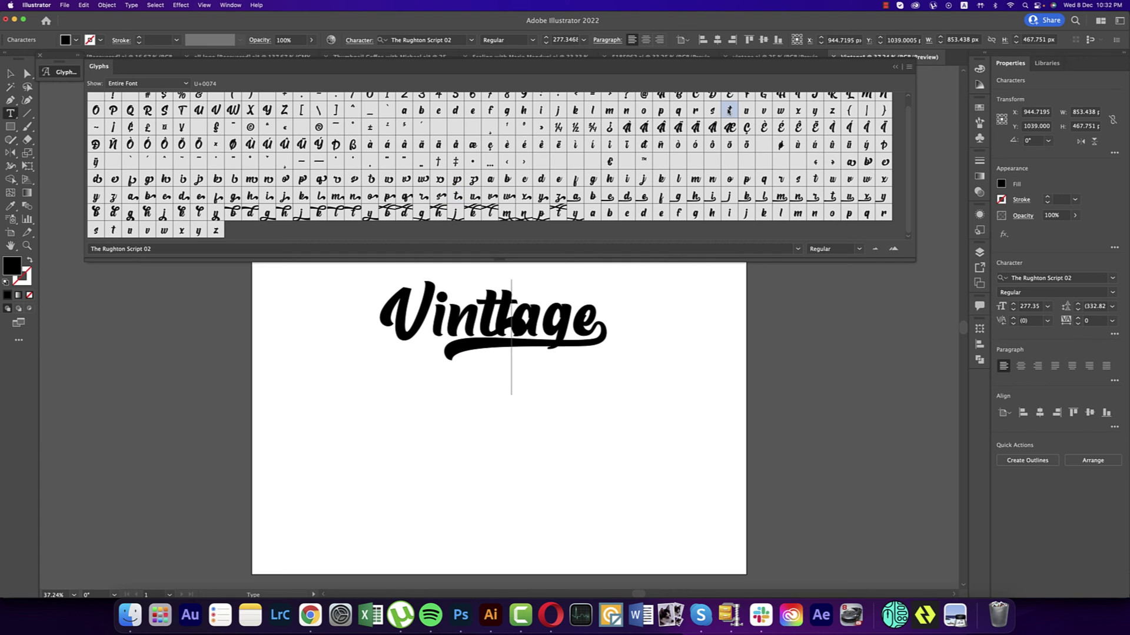
{"action": "left_click", "coordinate": [496, 303]}
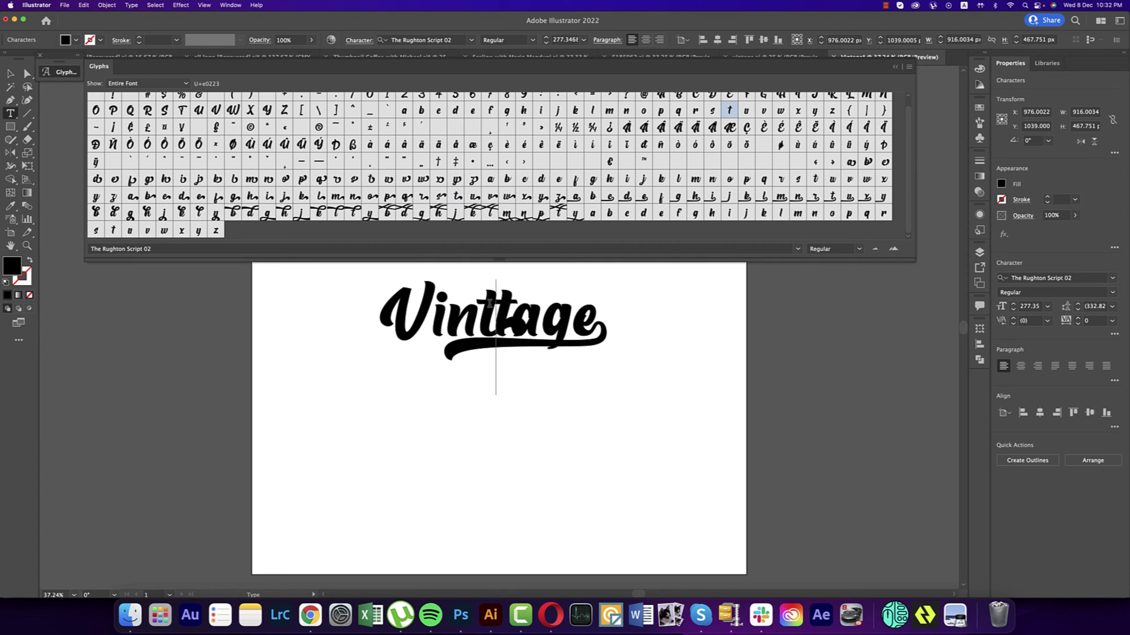
{"action": "key", "text": "BackSpace"}
{"action": "key", "text": "BackSpace"}
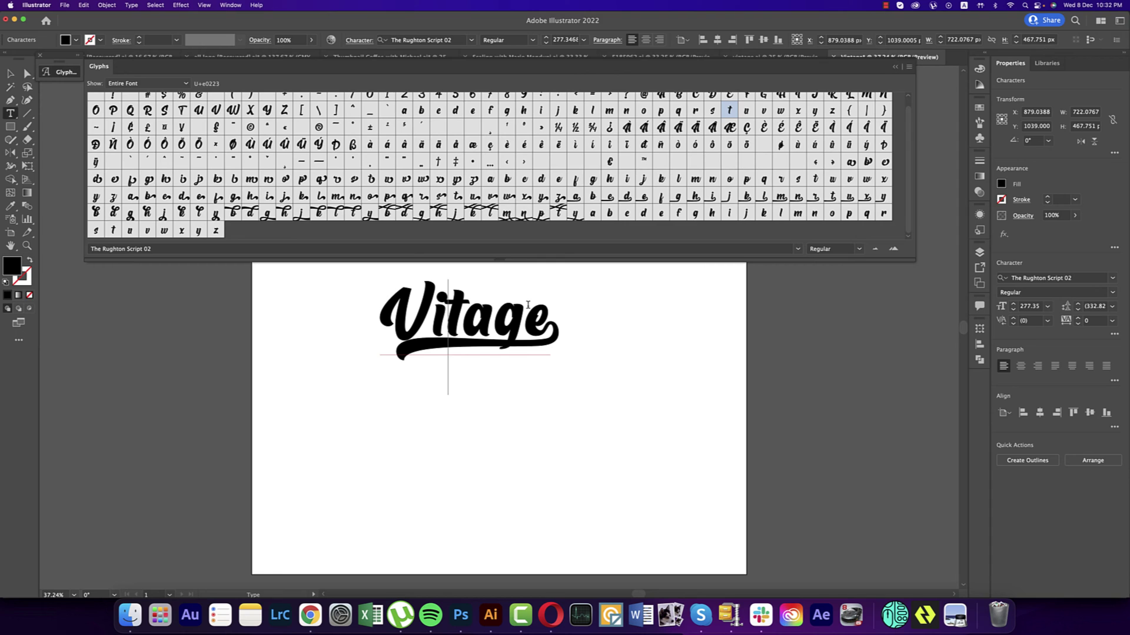
{"action": "type", "text": "n"}
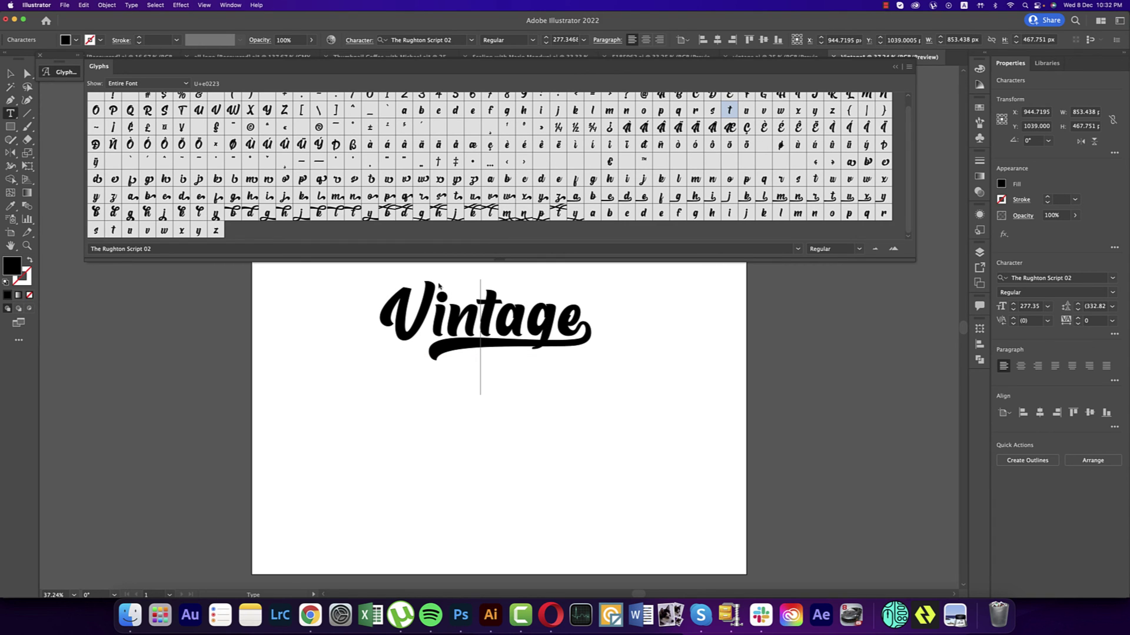
{"action": "key", "text": "Escape"}
Paste the five colour palette squares at the top of the artboard
{"action": "left_click", "coordinate": [584, 436]}
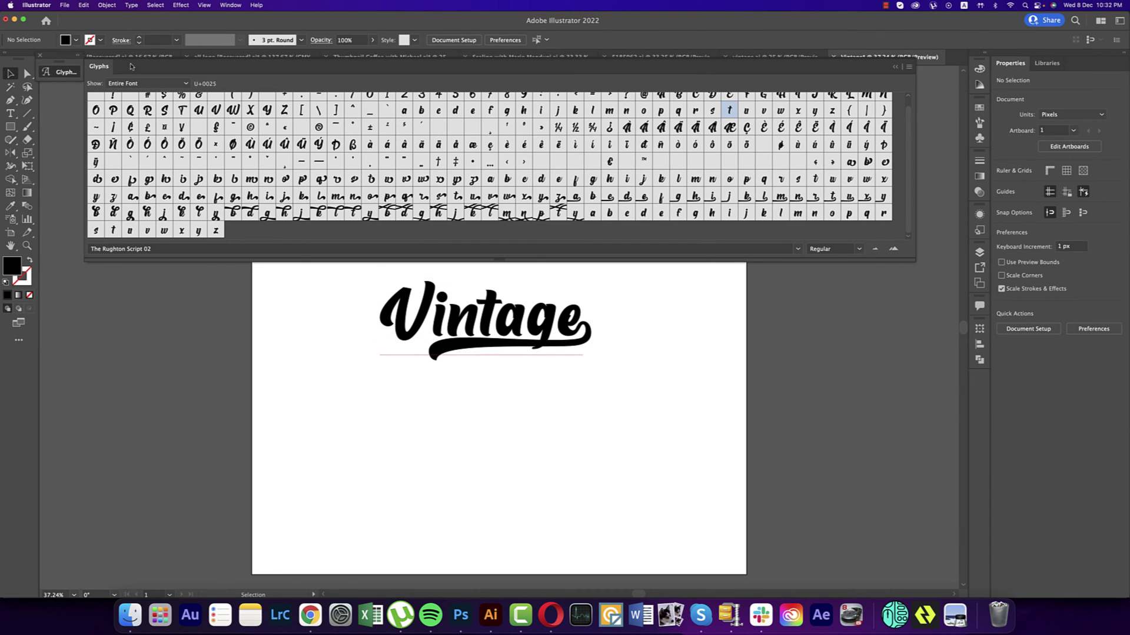
{"action": "left_click", "coordinate": [529, 303]}
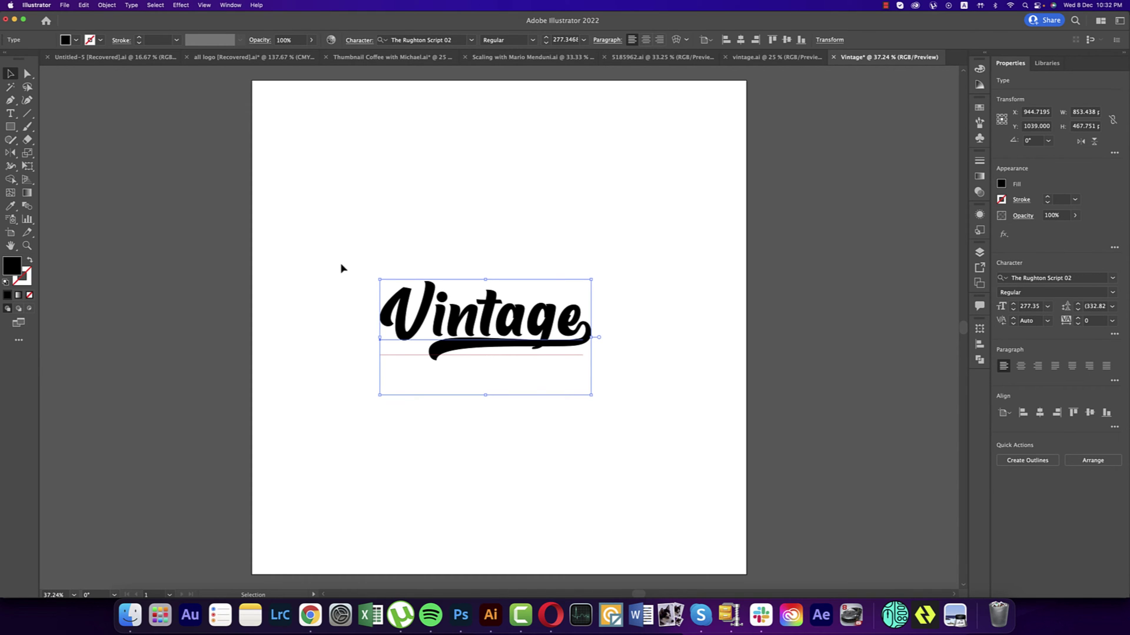
{"action": "key", "text": "super+v"}
{"action": "left_click_drag", "start_coordinate": [562, 174], "coordinate": [665, 155]}
{"action": "left_click", "coordinate": [613, 263]}
{"action": "left_click", "coordinate": [546, 314]}
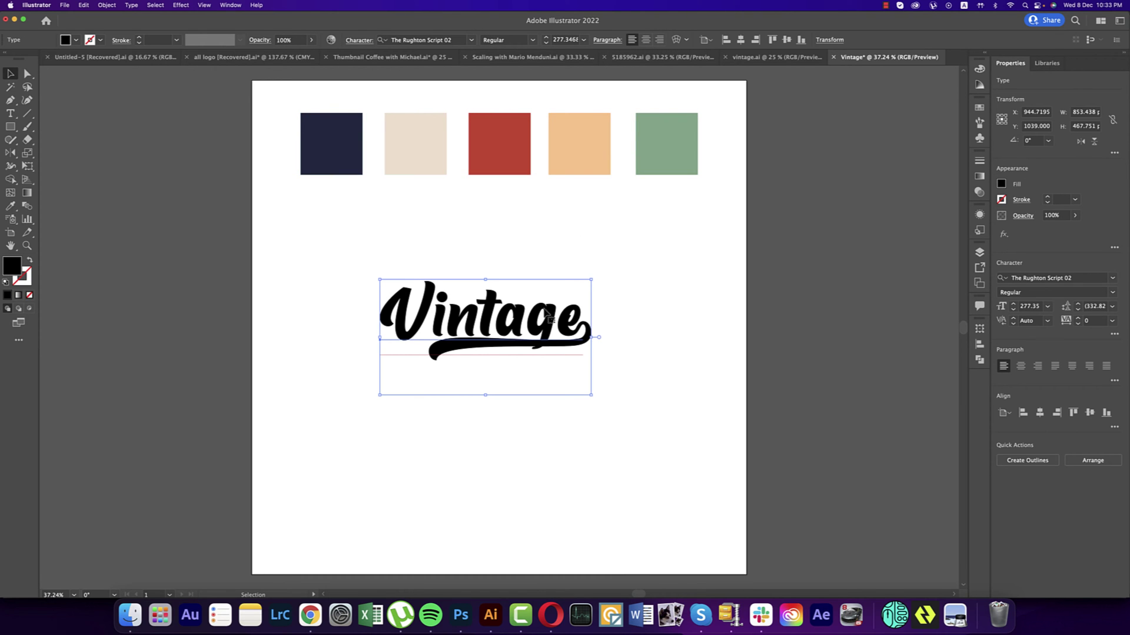
{"action": "key", "text": "super+minus"}
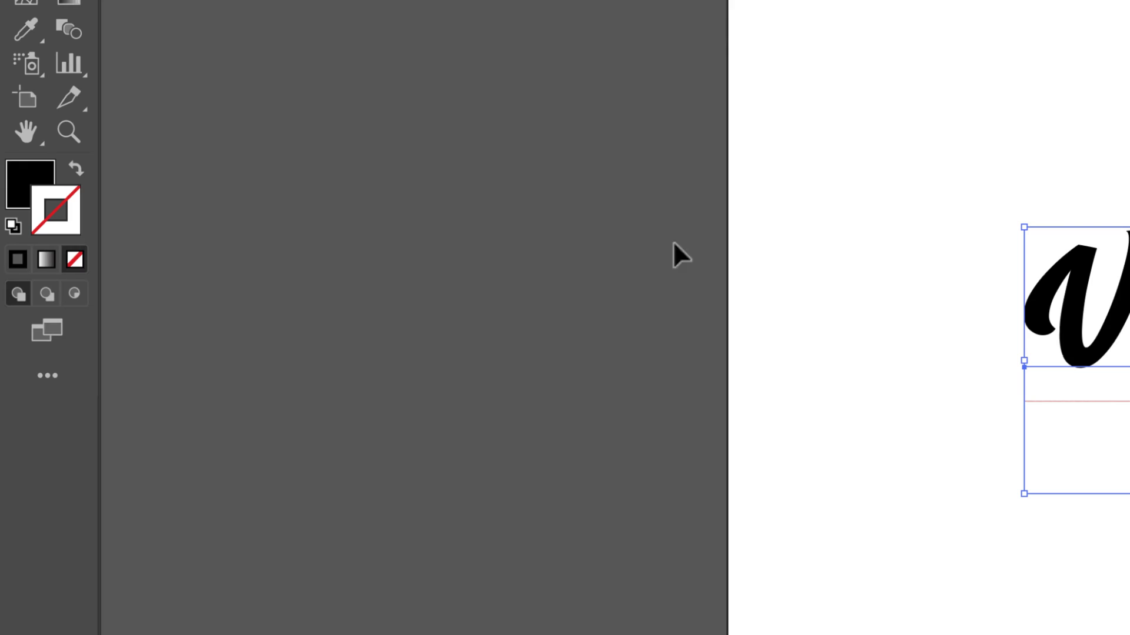
Give Vintage a beige fill and an 8 pt black outline
{"action": "key", "text": "i"}
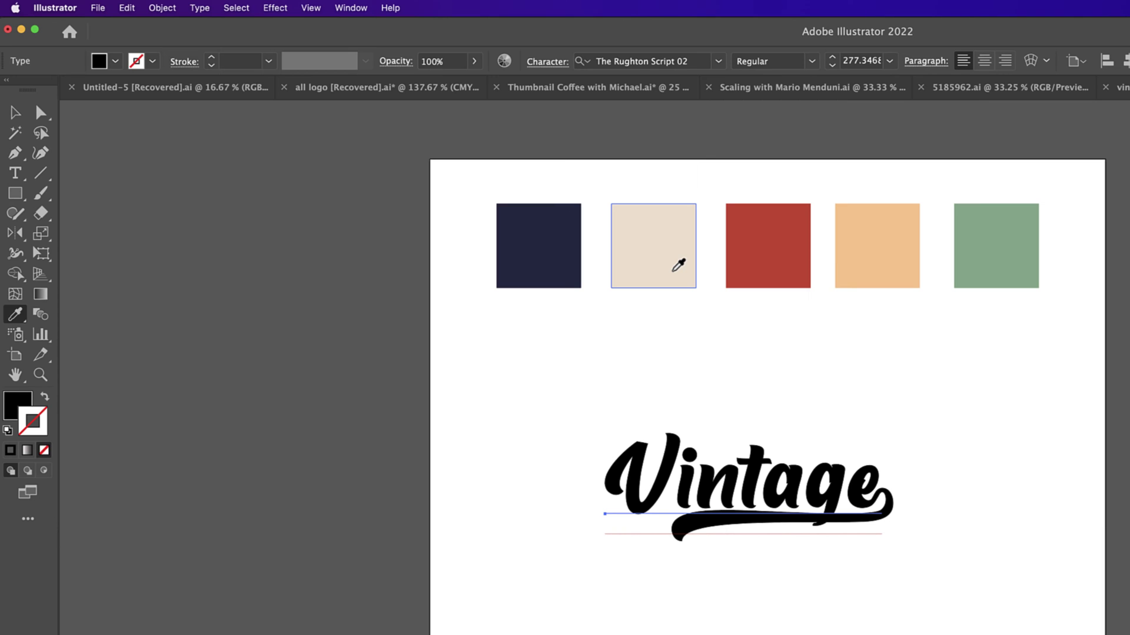
{"action": "left_click", "coordinate": [678, 266], "text": "shift"}
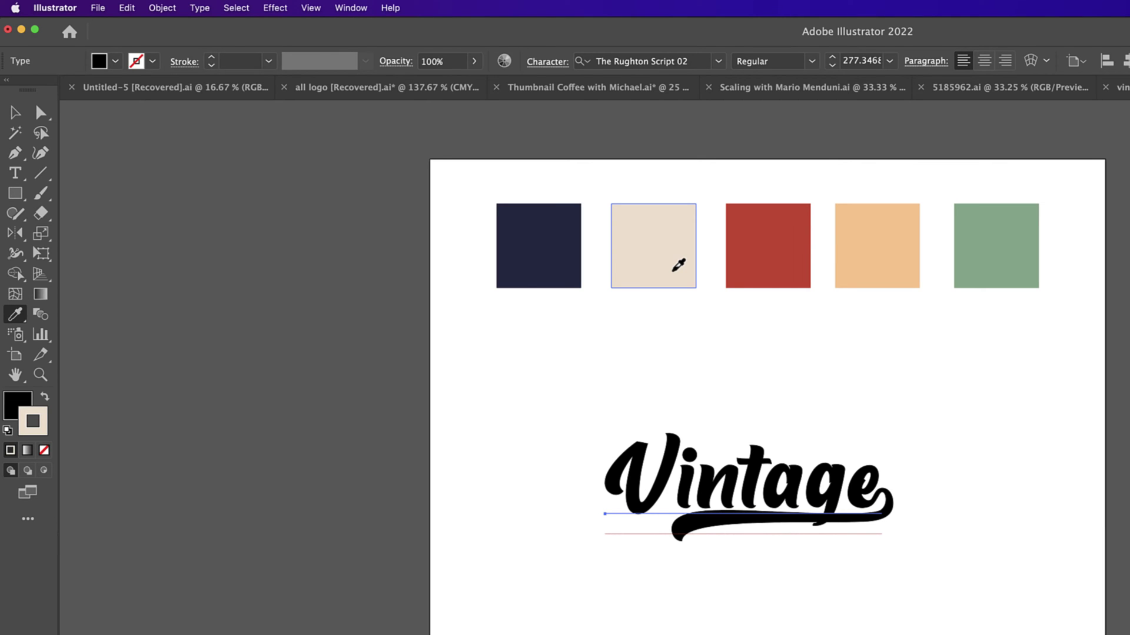
{"action": "left_click", "coordinate": [244, 62]}
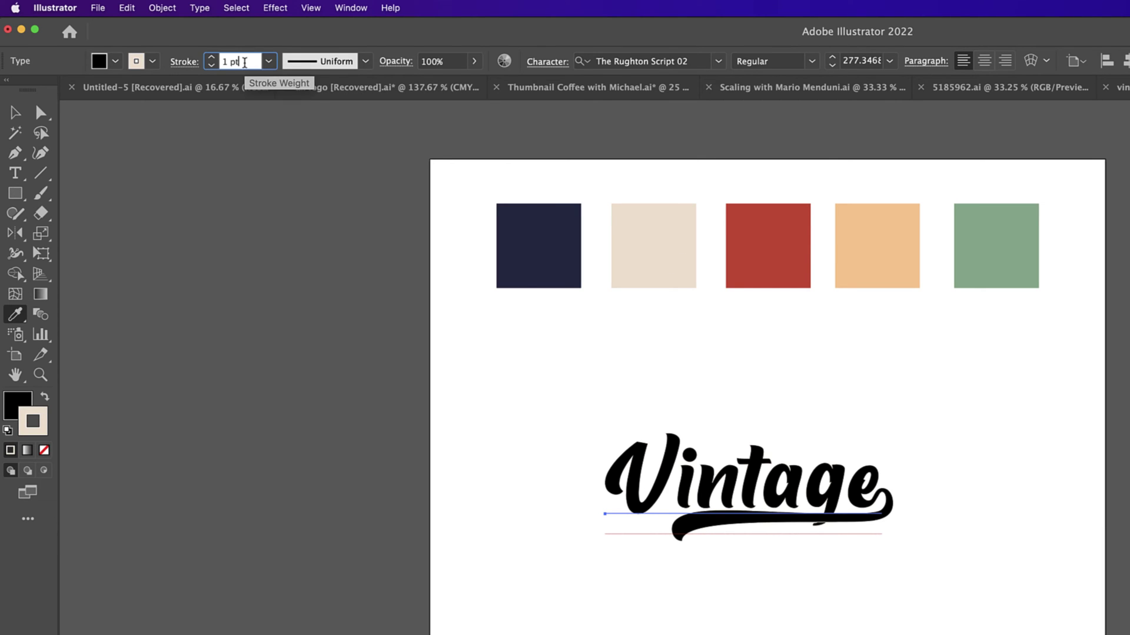
{"action": "key", "text": "Up"}
{"action": "key", "text": "Up"}
{"action": "key", "text": "Up"}
{"action": "key", "text": "Up"}
{"action": "key", "text": "Up"}
{"action": "key", "text": "Up"}
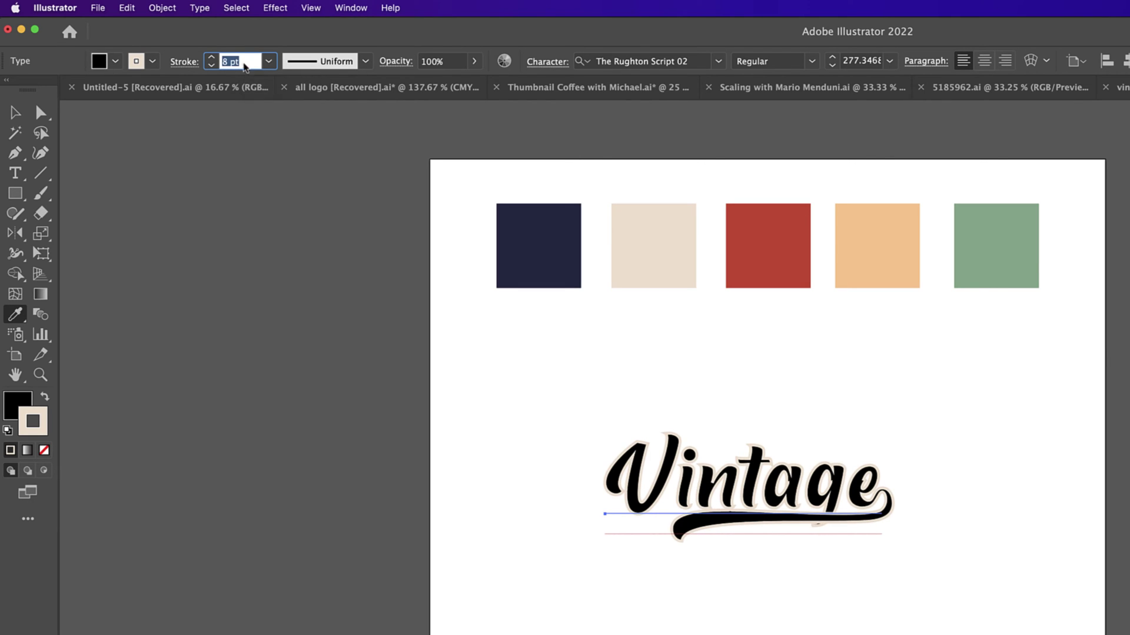
{"action": "left_click", "coordinate": [45, 397]}
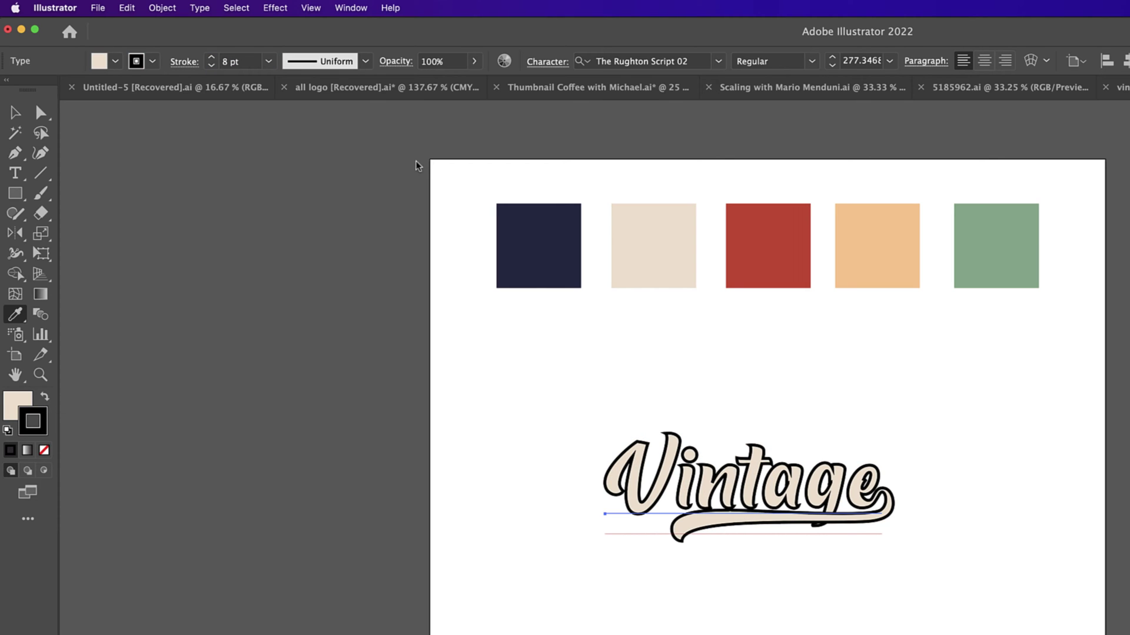
Set Vintage's black stroke to 35 pt with Round Join and Align Stroke to Inside
{"action": "left_click", "coordinate": [247, 63]}
{"action": "key", "text": "Up"}
{"action": "key", "text": "Up"}
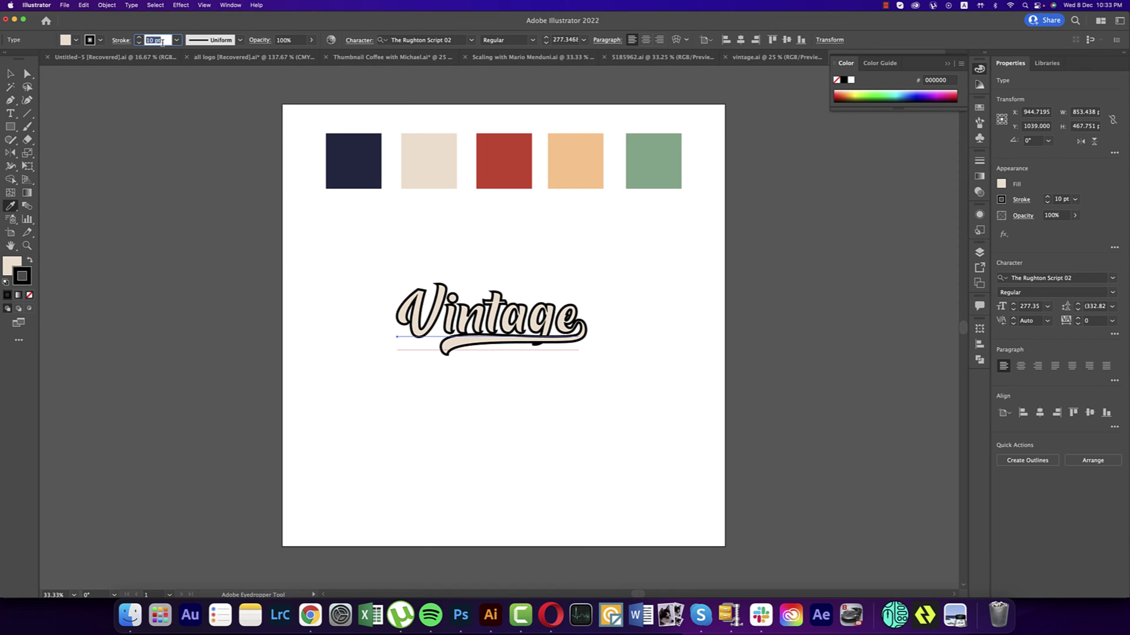
{"action": "key", "text": "Up"}
{"action": "key", "text": "Up"}
{"action": "key", "text": "Up"}
{"action": "key", "text": "Up"}
{"action": "key", "text": "Up"}
{"action": "key", "text": "Up"}
{"action": "key", "text": "Up"}
{"action": "key", "text": "Up"}
{"action": "key", "text": "Up"}
{"action": "key", "text": "Up"}
{"action": "key", "text": "Up"}
{"action": "key", "text": "Up"}
{"action": "key", "text": "Up"}
{"action": "key", "text": "Up"}
{"action": "key", "text": "Up"}
{"action": "key", "text": "Up"}
{"action": "key", "text": "Up"}
{"action": "key", "text": "Up"}
{"action": "key", "text": "Up"}
{"action": "key", "text": "Up"}
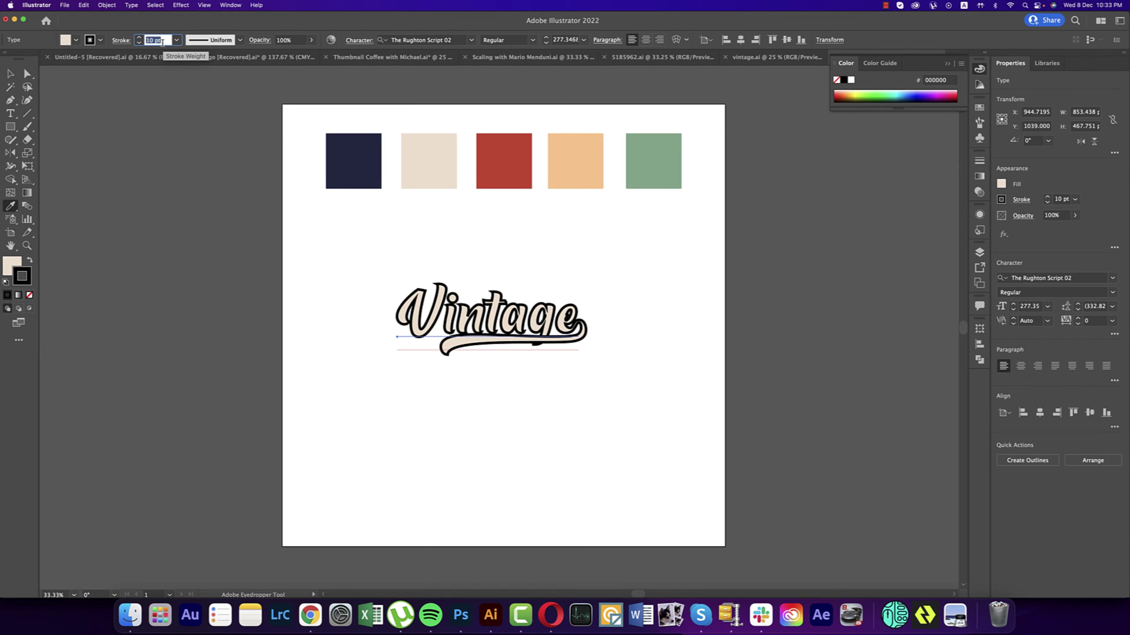
{"action": "key", "text": "Up"}
{"action": "key", "text": "Up"}
{"action": "key", "text": "Up"}
{"action": "key", "text": "Up"}
{"action": "key", "text": "Up"}
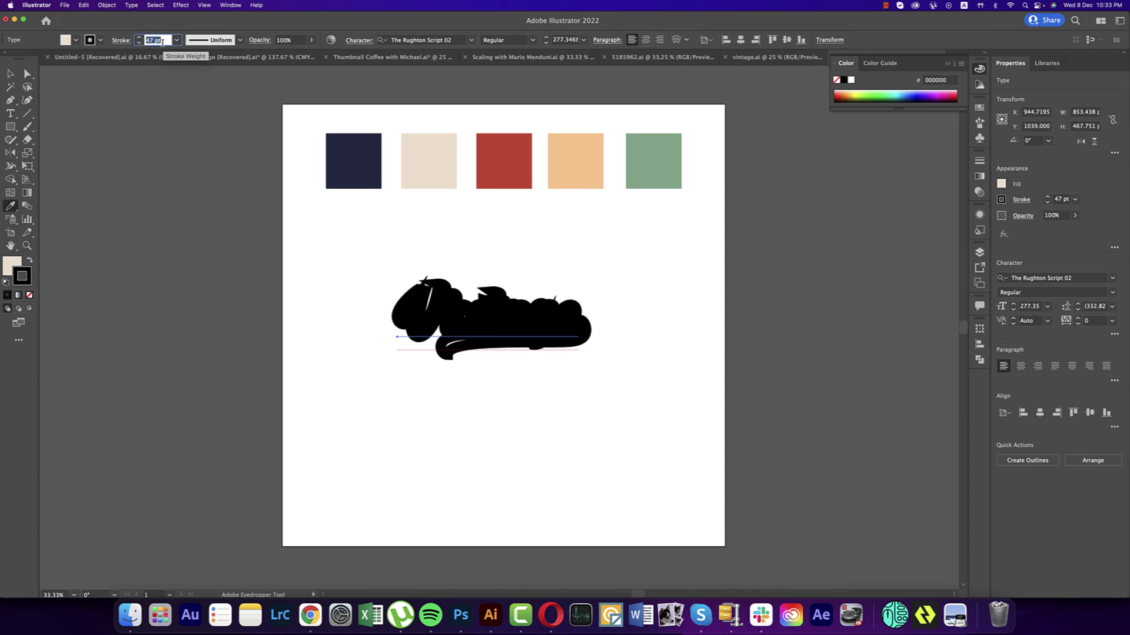
{"action": "left_click", "coordinate": [123, 41]}
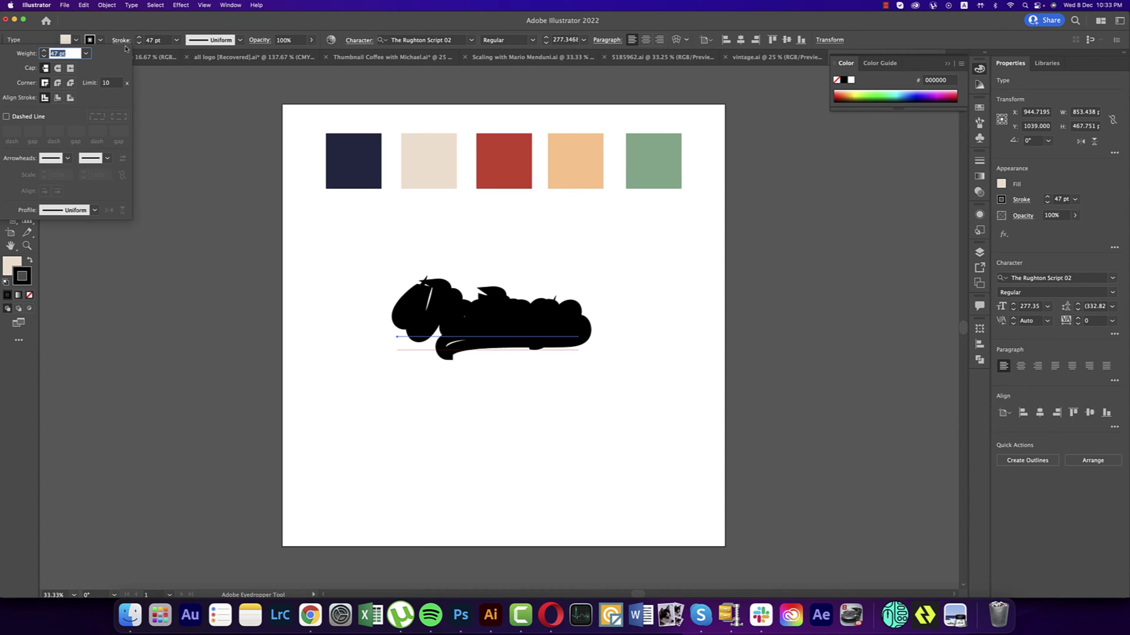
{"action": "left_click", "coordinate": [58, 83]}
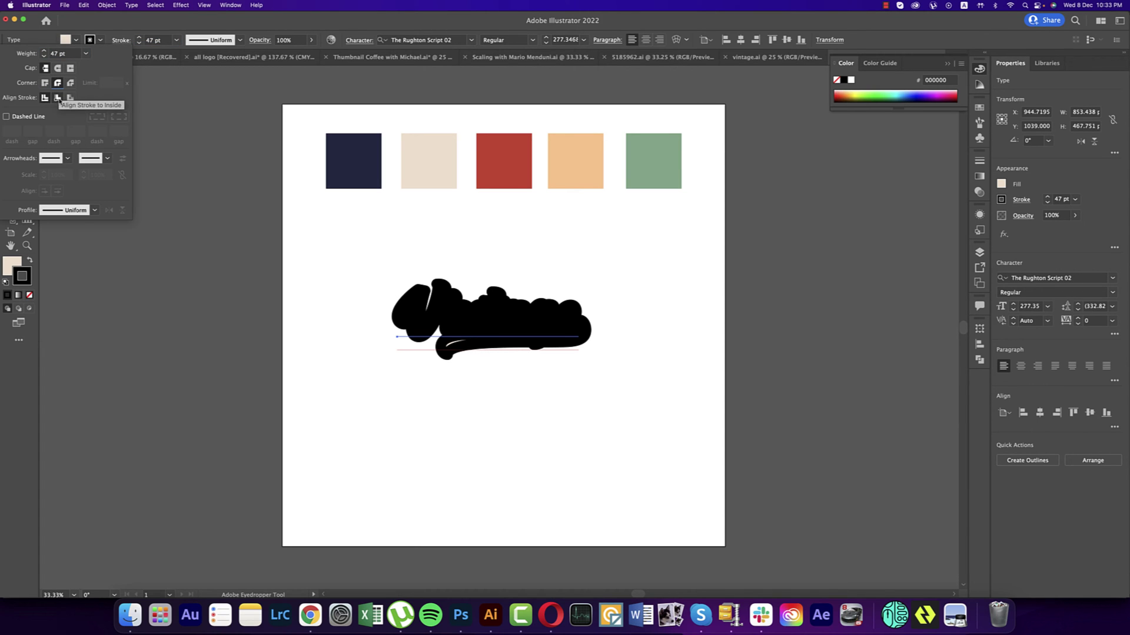
{"action": "left_click", "coordinate": [57, 98]}
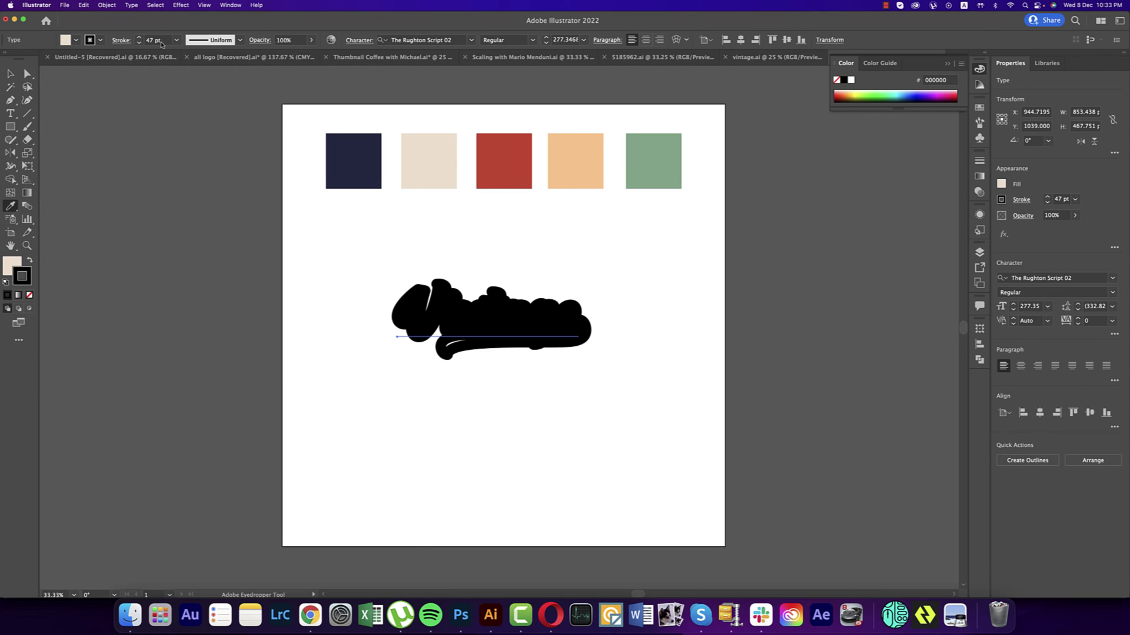
{"action": "left_click", "coordinate": [157, 40]}
{"action": "key", "text": "Up"}
{"action": "key", "text": "Up"}
{"action": "key", "text": "Down"}
{"action": "key", "text": "Down"}
{"action": "key", "text": "Down"}
{"action": "key", "text": "Down"}
{"action": "key", "text": "Down"}
{"action": "key", "text": "Down"}
{"action": "key", "text": "Down"}
{"action": "key", "text": "Down"}
{"action": "key", "text": "Down"}
{"action": "key", "text": "Down"}
{"action": "key", "text": "Down"}
{"action": "key", "text": "Down"}
{"action": "key", "text": "Down"}
{"action": "key", "text": "Down"}
{"action": "key", "text": "Down"}
{"action": "key", "text": "Down"}
{"action": "key", "text": "Down"}
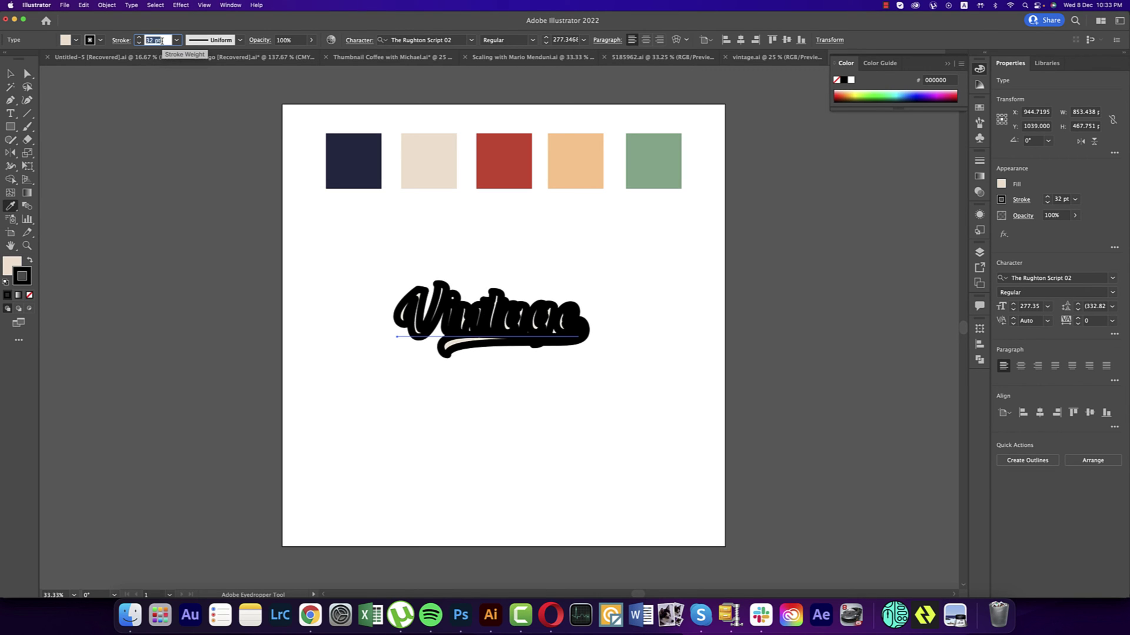
{"action": "key", "text": "Up"}
{"action": "key", "text": "Up"}
{"action": "key", "text": "Up"}
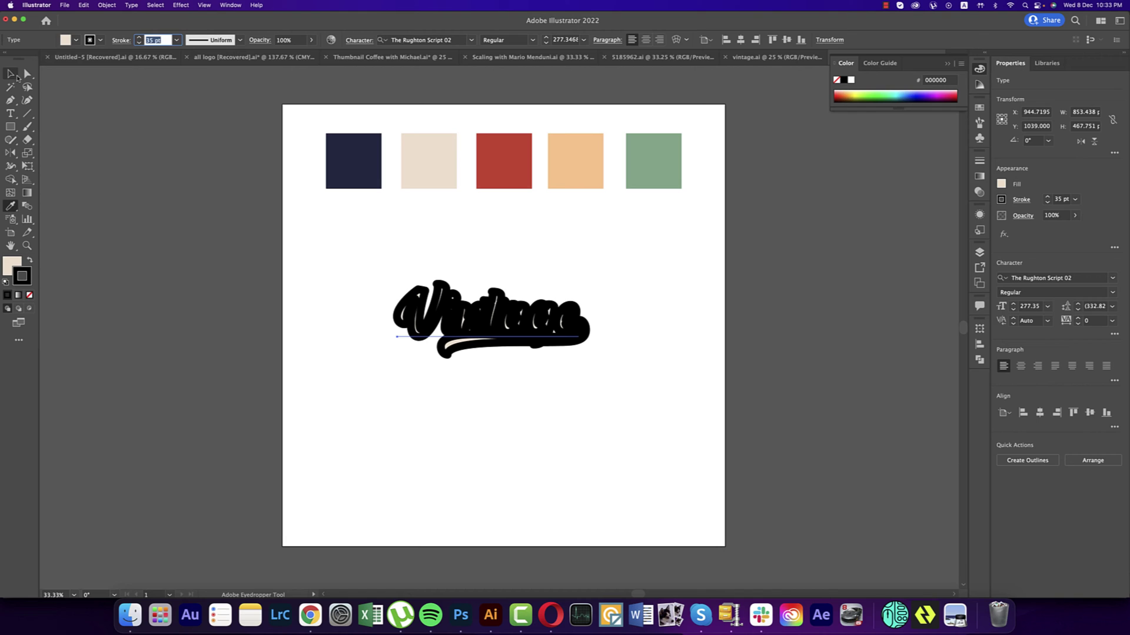
{"action": "left_click", "coordinate": [10, 73]}
Copy the Vintage text, then expand its appearance into outlined paths
{"action": "key", "text": "super+c"}
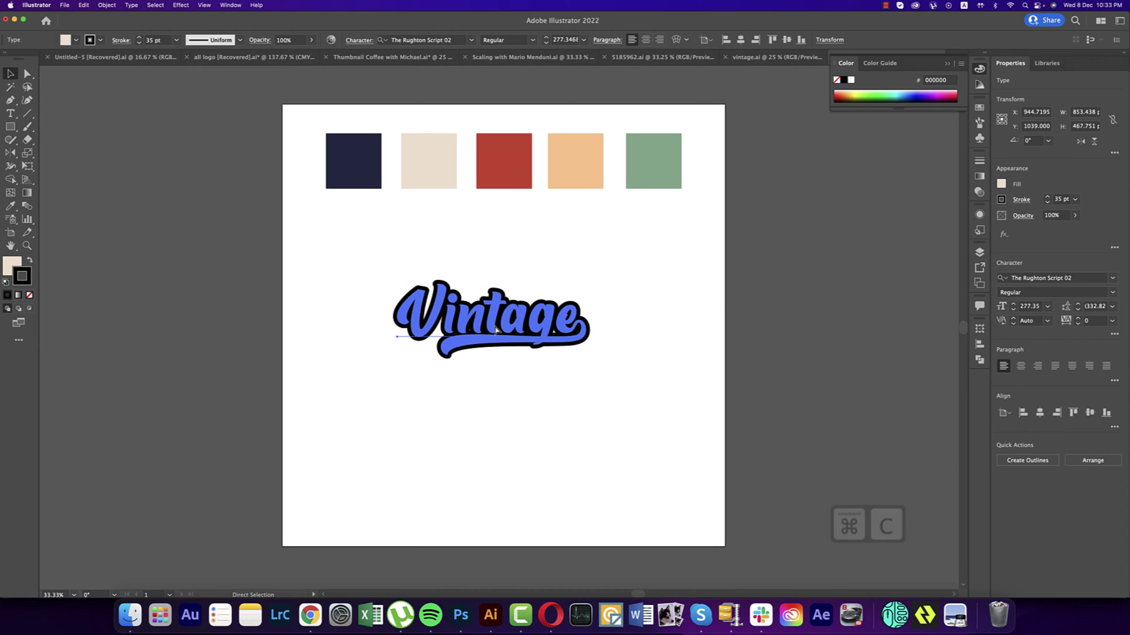
{"action": "key", "text": "super+c"}
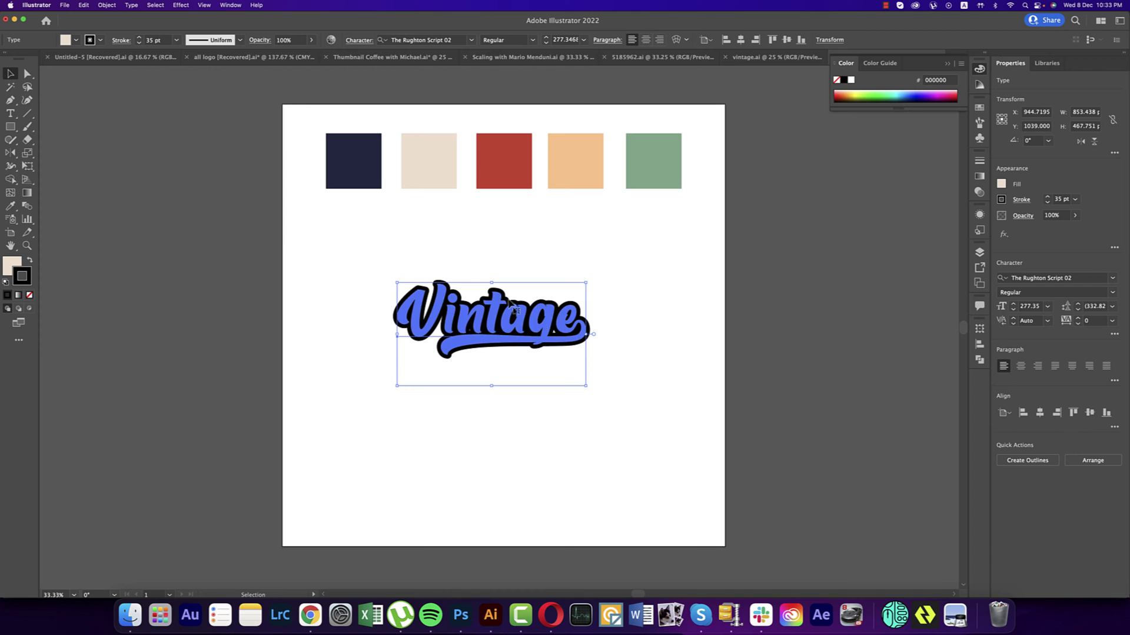
{"action": "left_click", "coordinate": [107, 5]}
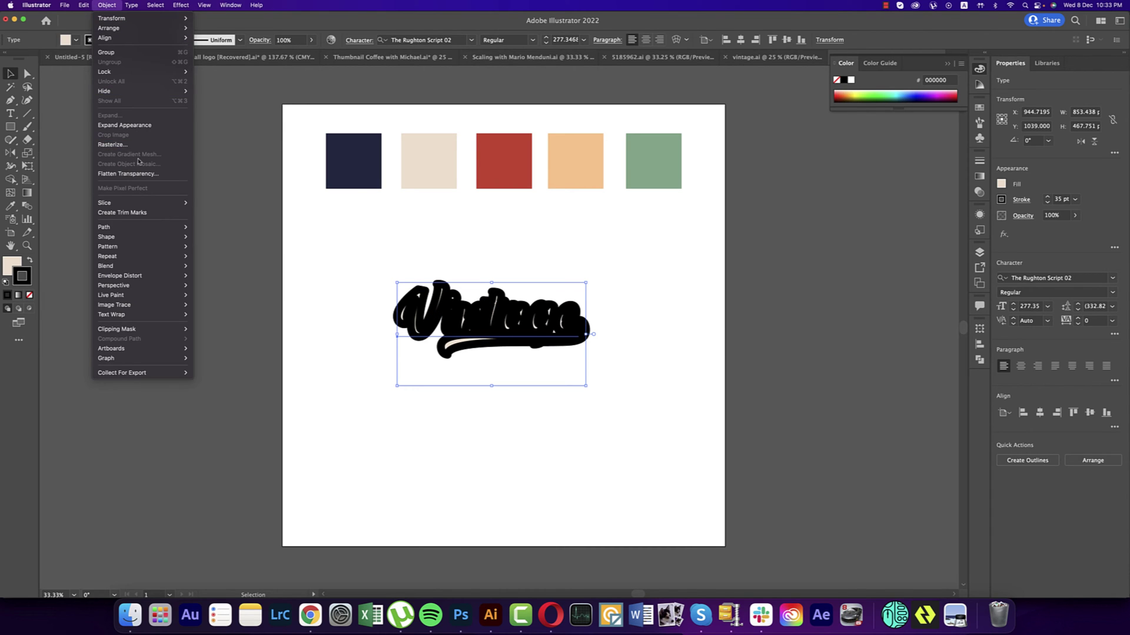
{"action": "left_click", "coordinate": [132, 126]}
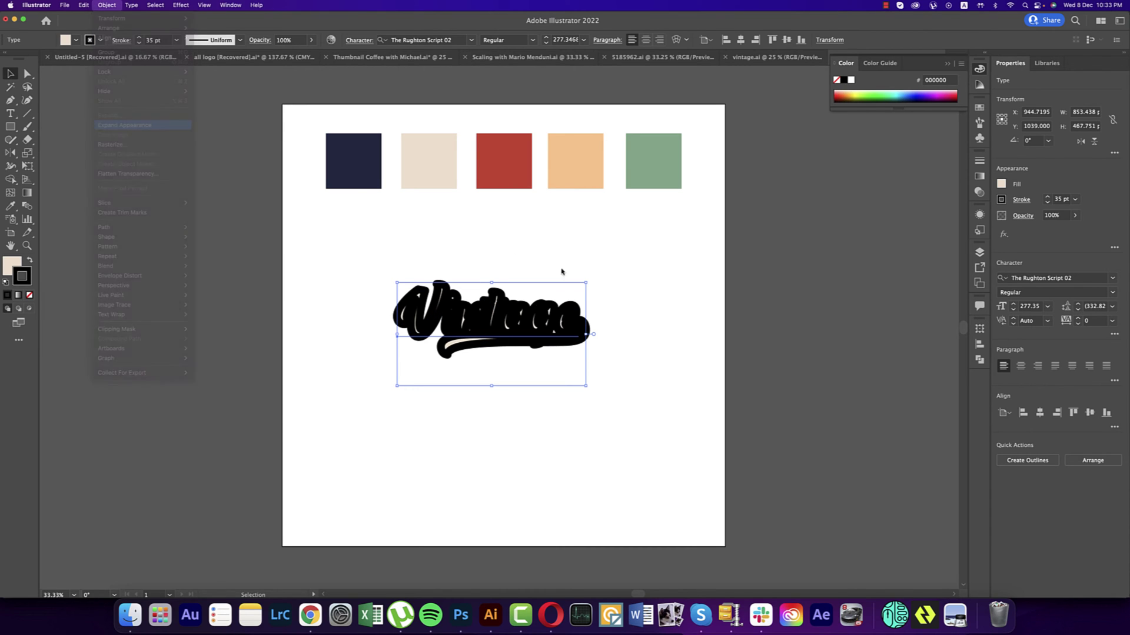
{"action": "left_click", "coordinate": [109, 8]}
{"action": "left_click", "coordinate": [133, 115]}
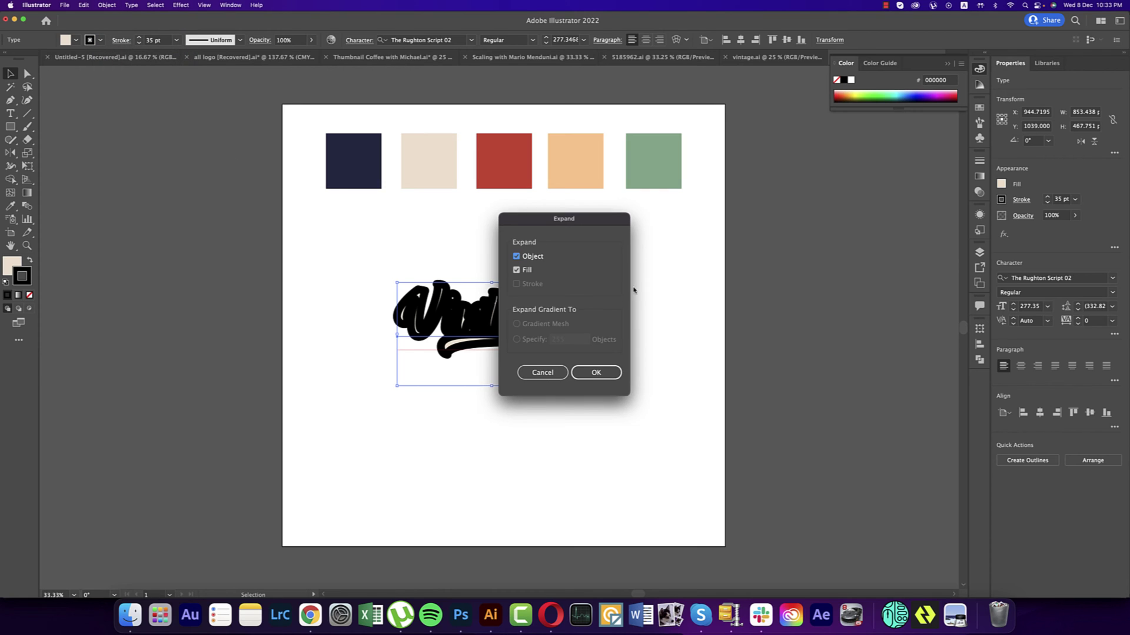
{"action": "left_click", "coordinate": [603, 373]}
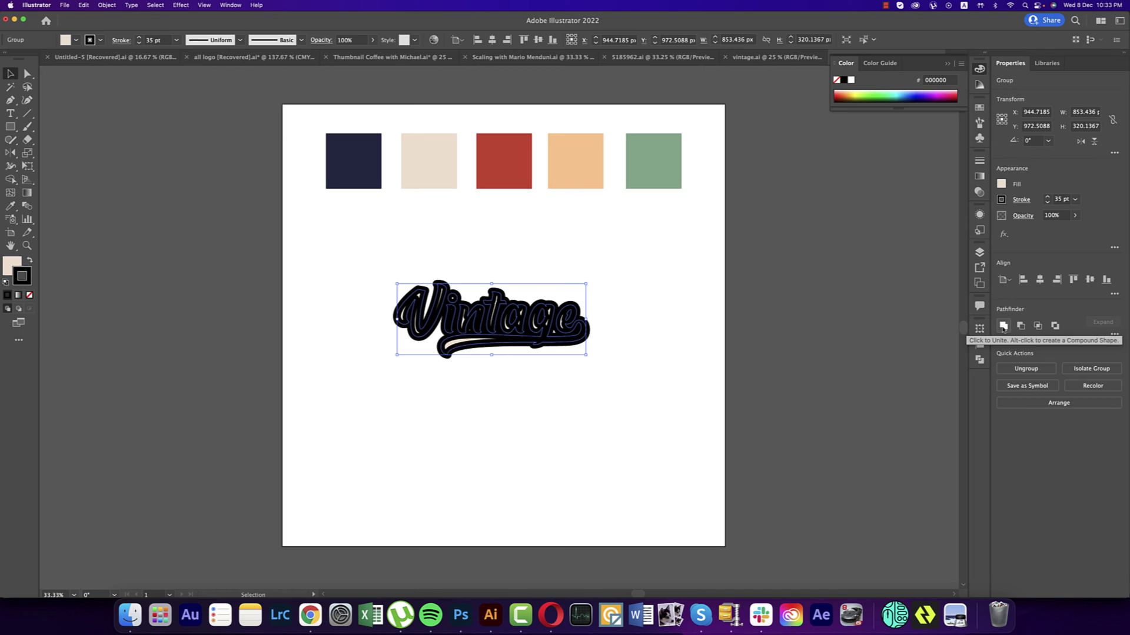
Expand the fill and stroke into shapes and unite them into one black silhouette
{"action": "left_click", "coordinate": [106, 6]}
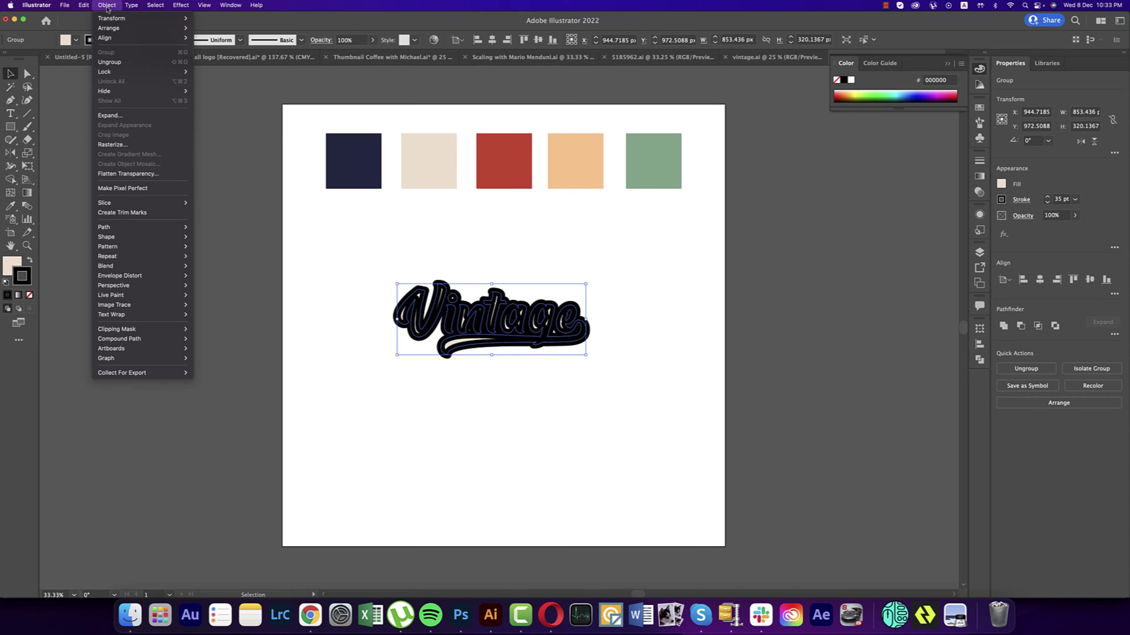
{"action": "left_click", "coordinate": [111, 117]}
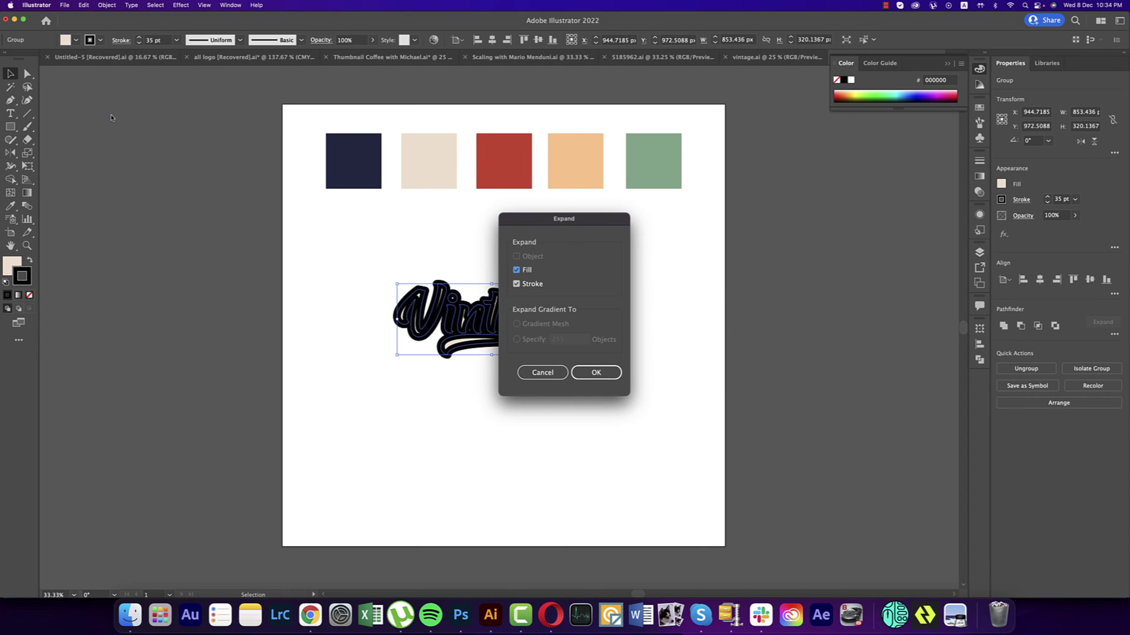
{"action": "left_click", "coordinate": [592, 374]}
{"action": "left_click", "coordinate": [1003, 325]}
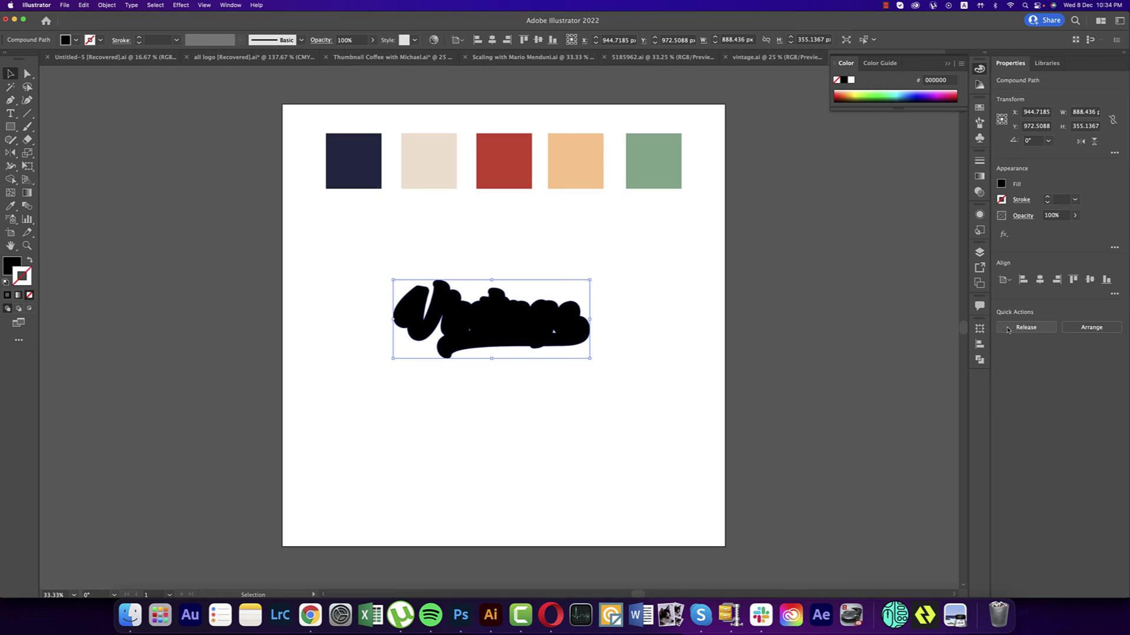
{"action": "left_click", "coordinate": [651, 328]}
Draw two squares over the gaps in the black lettering and unite them with it
{"action": "scroll", "coordinate": [552, 341], "scroll_direction": "up", "scroll_amount": 2}
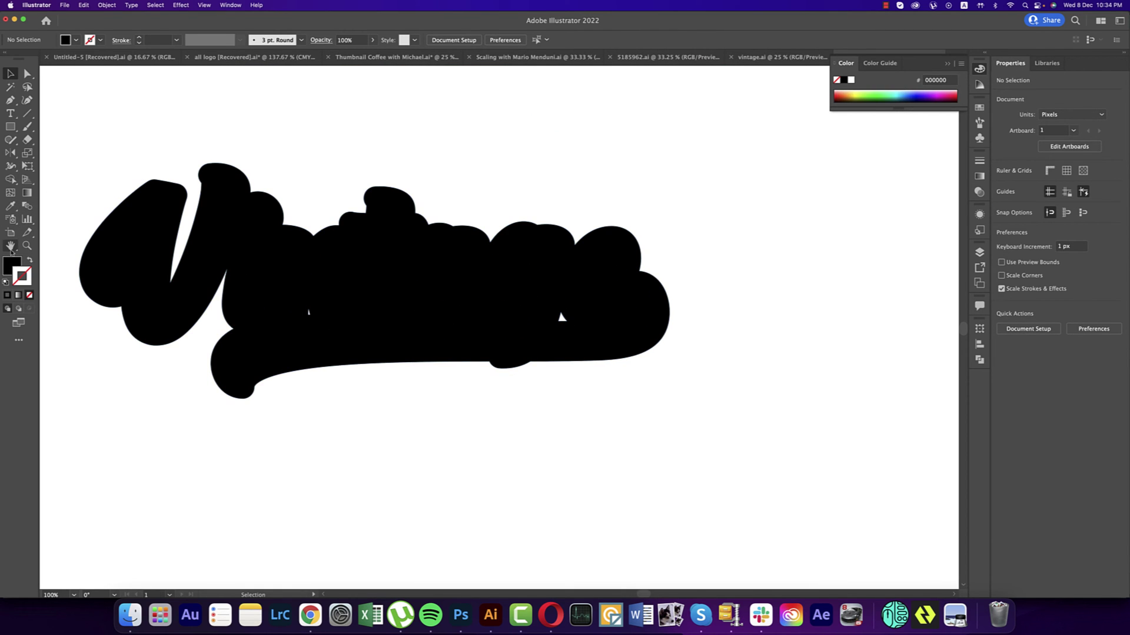
{"action": "left_click", "coordinate": [11, 127]}
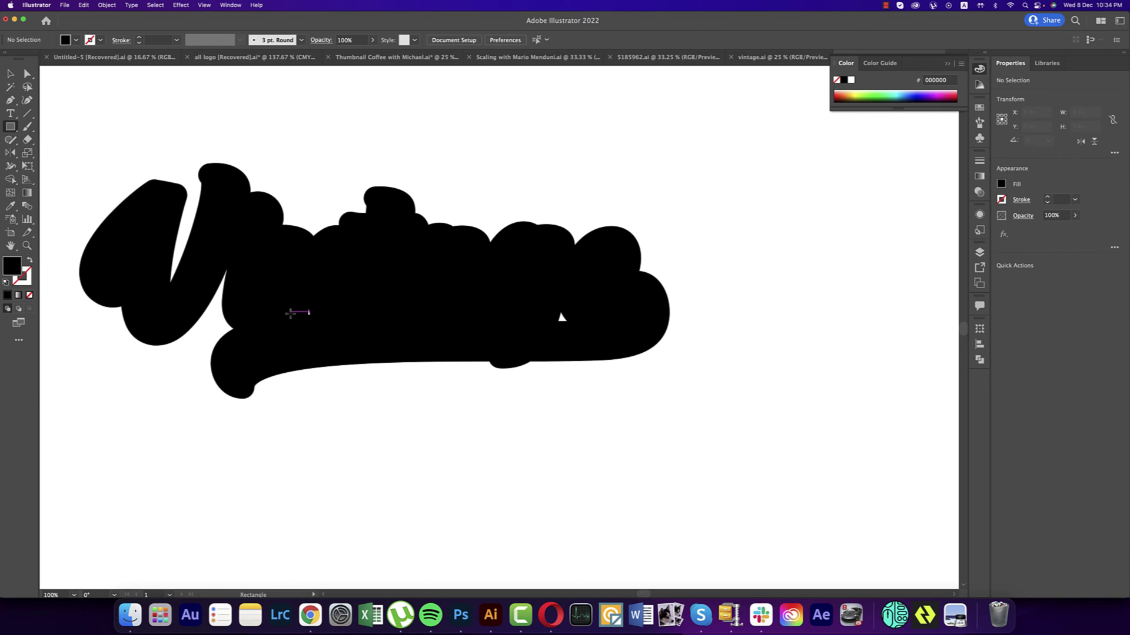
{"action": "left_click_drag", "start_coordinate": [295, 298], "coordinate": [323, 326]}
{"action": "left_click_drag", "start_coordinate": [546, 303], "coordinate": [579, 335]}
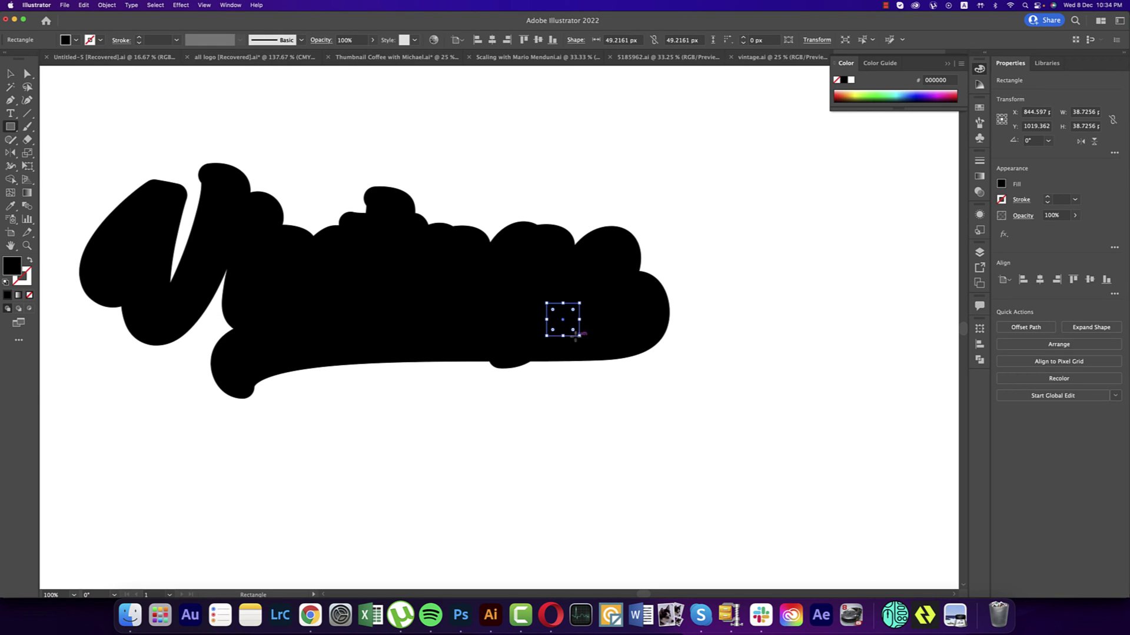
{"action": "key", "text": "v"}
{"action": "left_click_drag", "start_coordinate": [165, 150], "coordinate": [643, 409]}
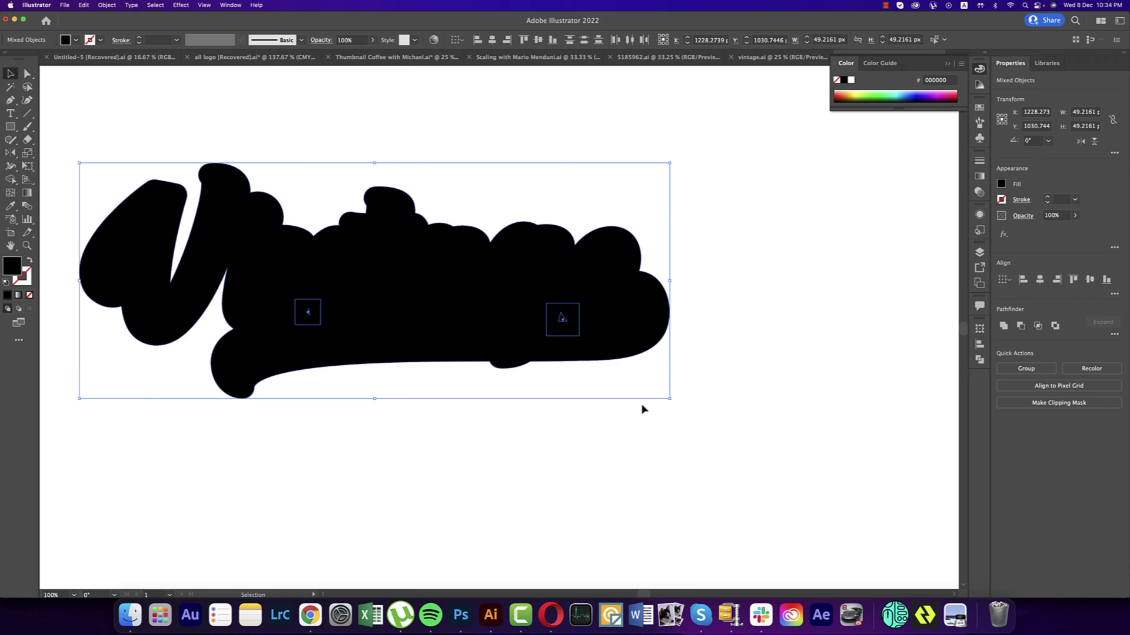
{"action": "left_click", "coordinate": [1004, 327]}
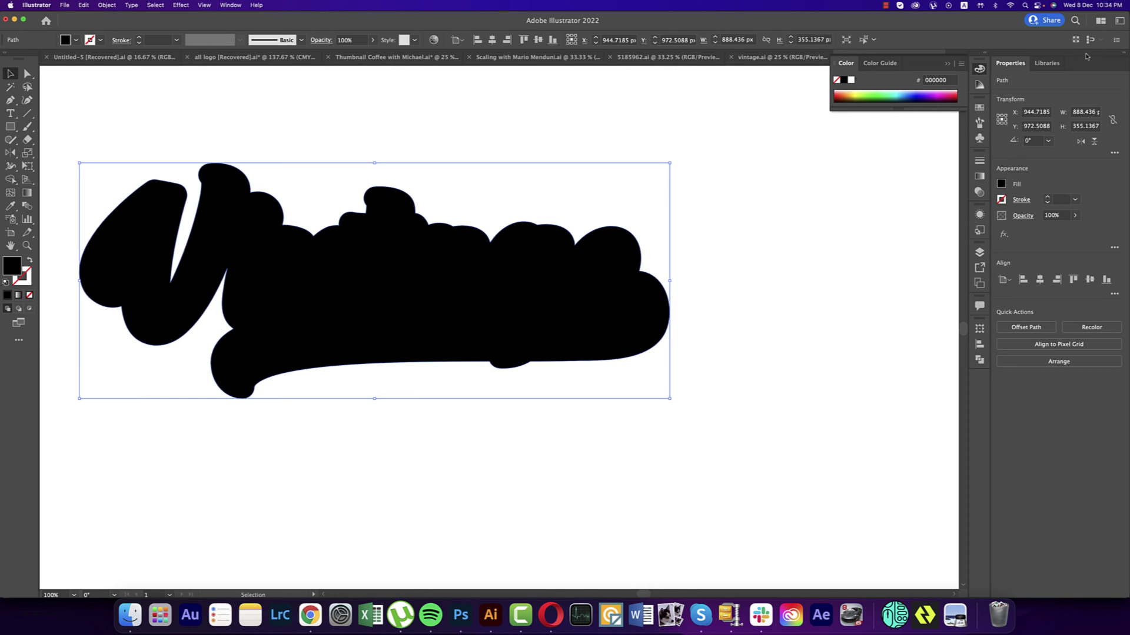
{"action": "left_click", "coordinate": [1117, 40]}
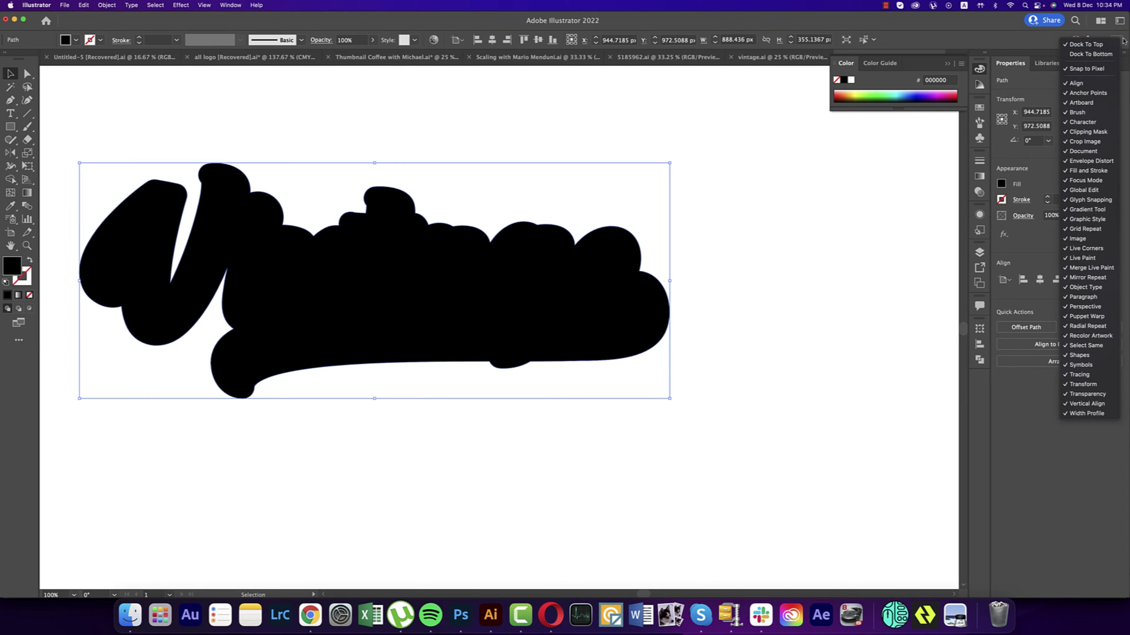
{"action": "left_click", "coordinate": [1116, 43]}
{"action": "left_click", "coordinate": [1100, 20]}
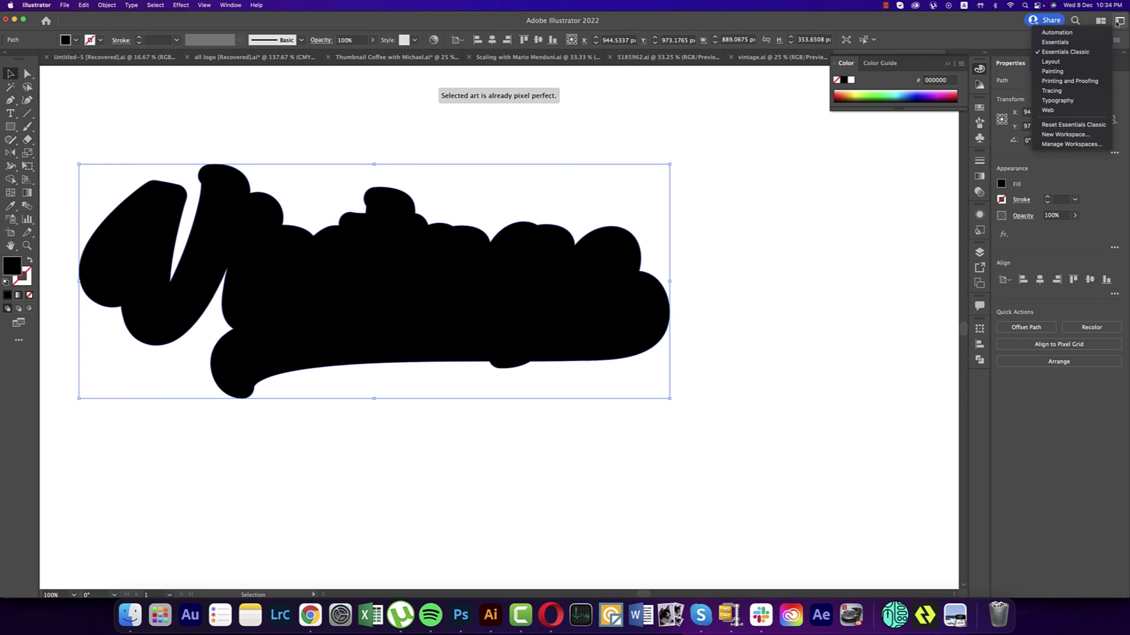
{"action": "left_click", "coordinate": [1049, 52]}
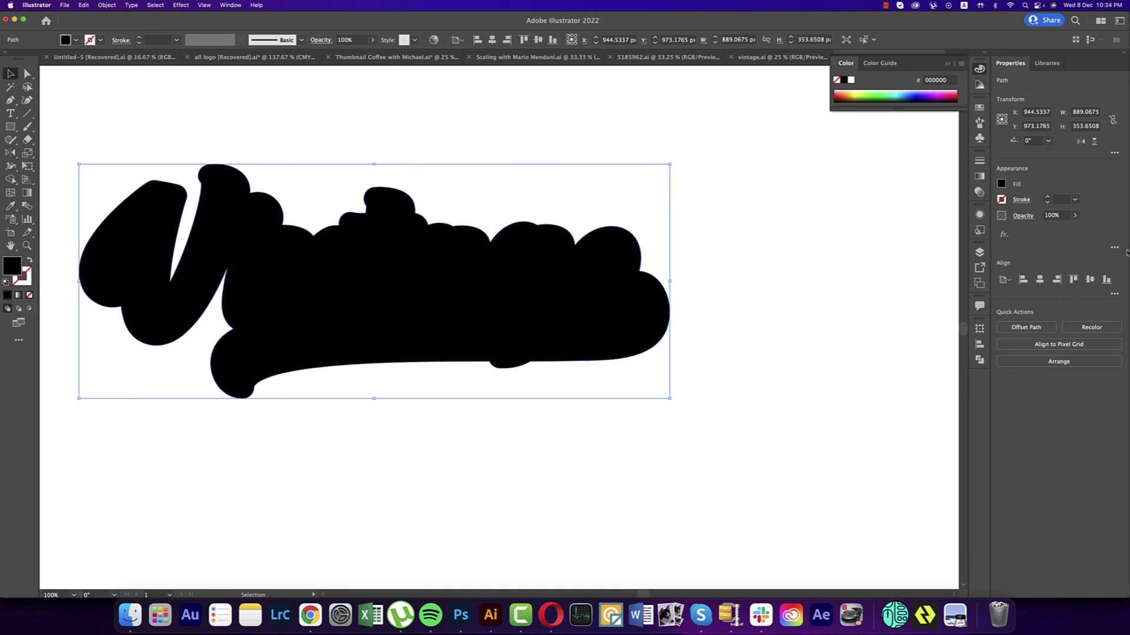
{"action": "scroll", "coordinate": [736, 335], "scroll_direction": "down", "scroll_amount": 2, "text": "alt"}
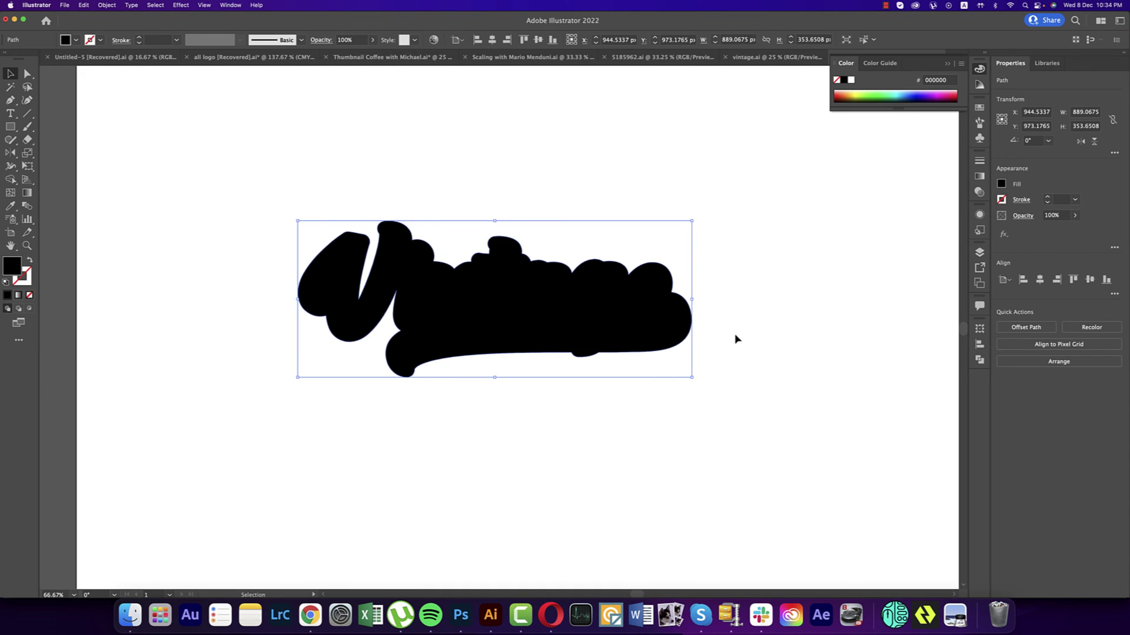
Paste the cream Vintage text in front and set its stroke to None
{"action": "key", "text": "a"}
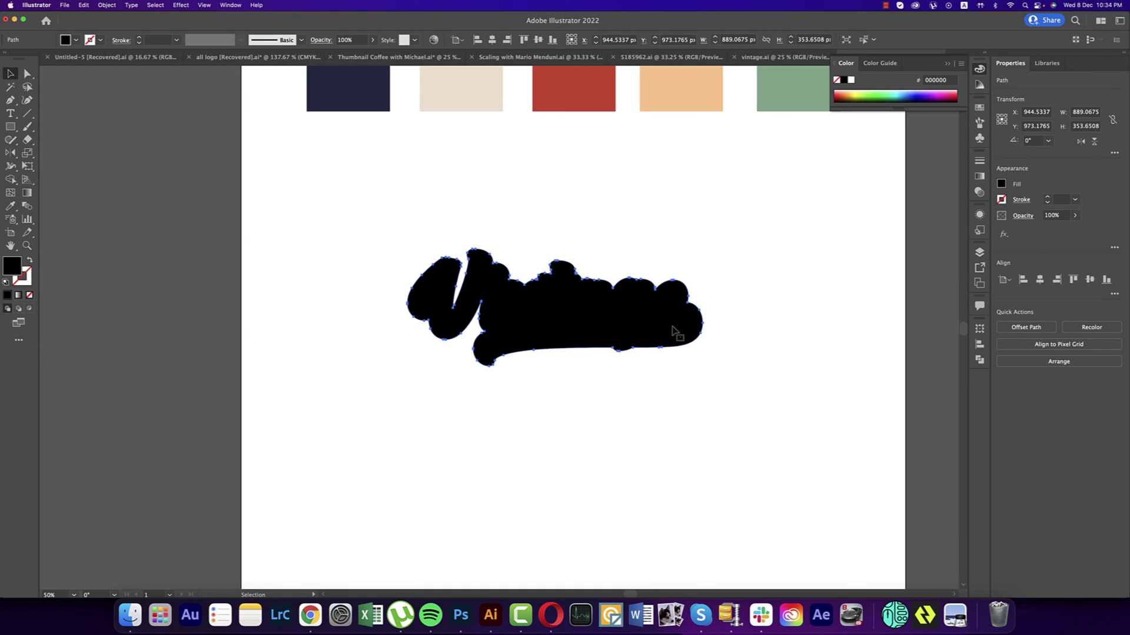
{"action": "key", "text": "v"}
{"action": "key", "text": "ctrl+f"}
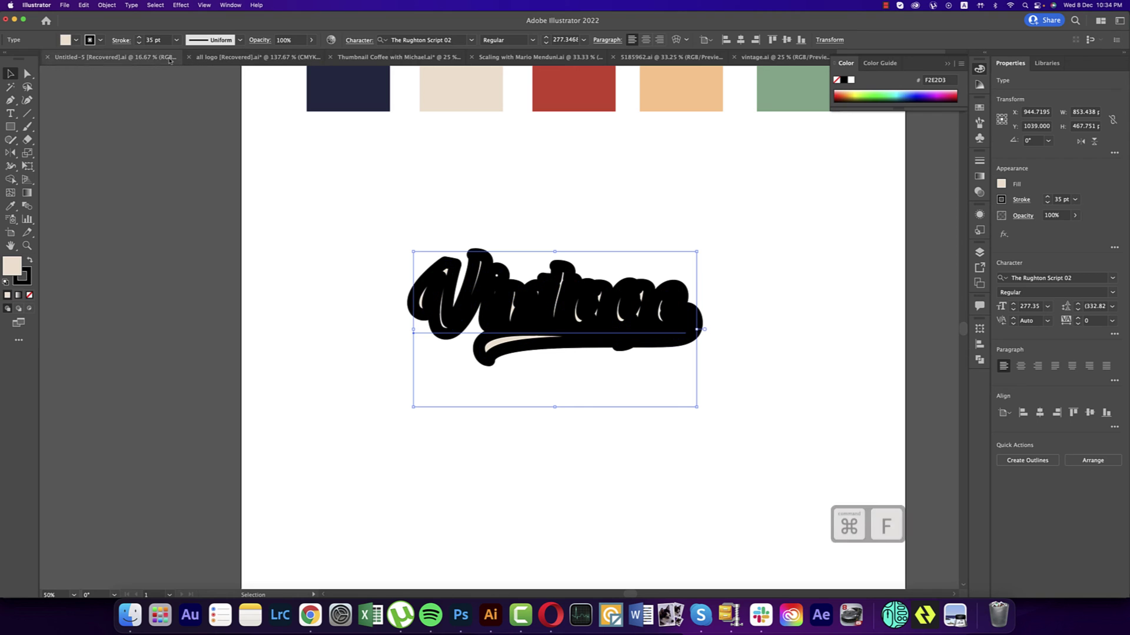
{"action": "left_click", "coordinate": [100, 40]}
{"action": "left_click", "coordinate": [7, 59]}
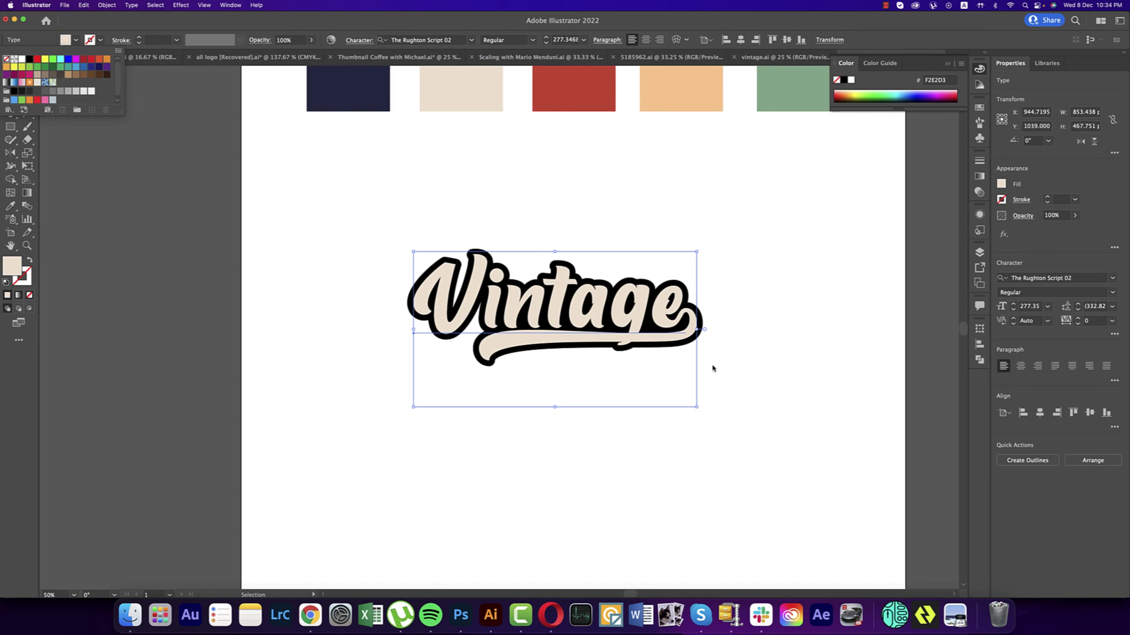
{"action": "left_click", "coordinate": [761, 368]}
Convert the cream Vintage copy to outlines with Create Outlines
{"action": "left_click", "coordinate": [764, 323]}
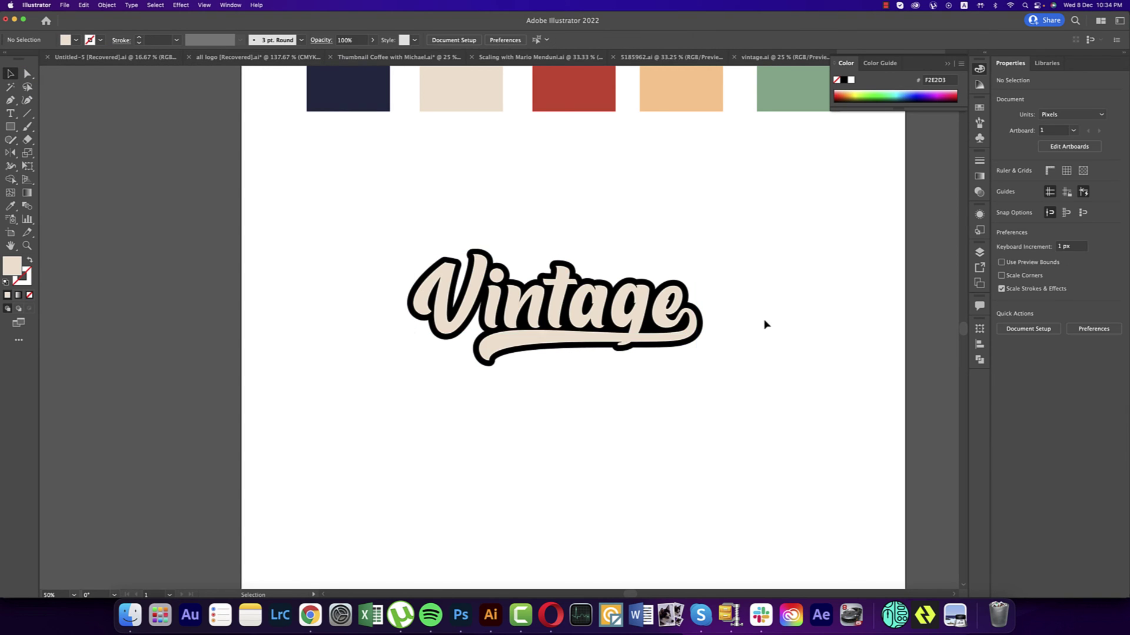
{"action": "left_click", "coordinate": [676, 313]}
{"action": "right_click", "coordinate": [669, 312]}
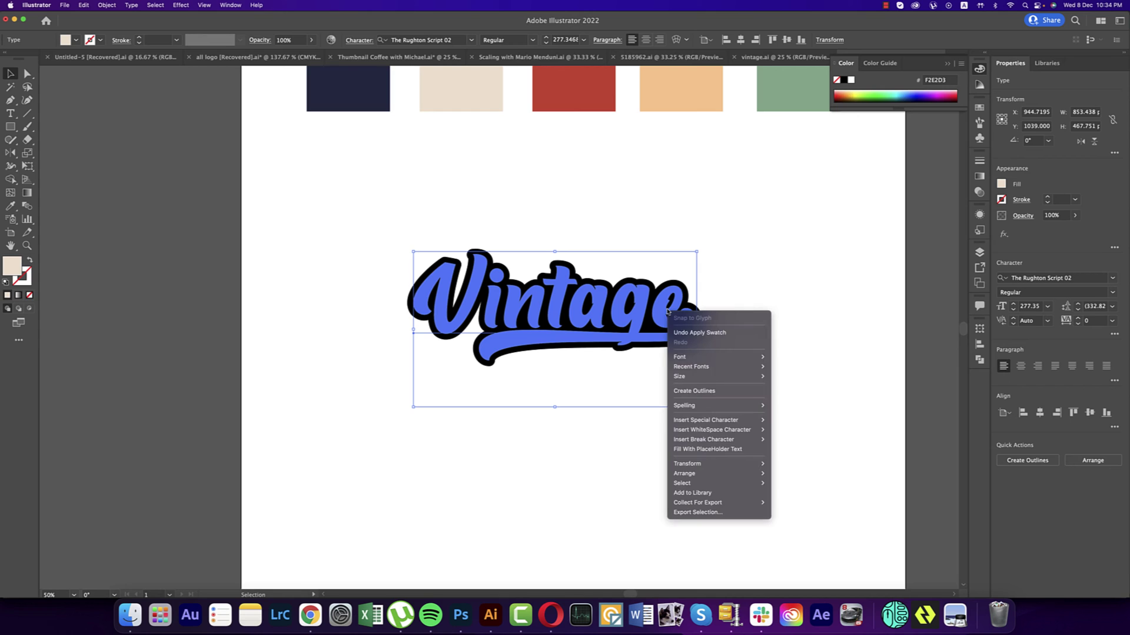
{"action": "left_click", "coordinate": [709, 391]}
{"action": "left_click", "coordinate": [679, 393]}
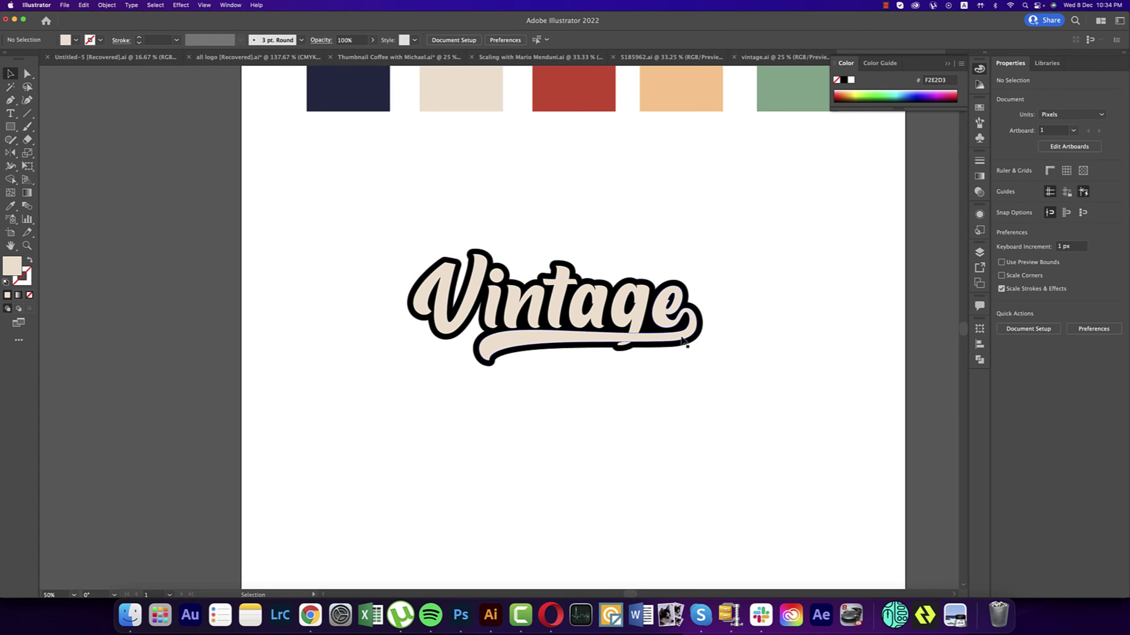
{"action": "scroll", "coordinate": [682, 338], "scroll_direction": "up", "scroll_amount": 2}
{"action": "scroll", "coordinate": [683, 341], "scroll_direction": "down", "scroll_amount": 2}
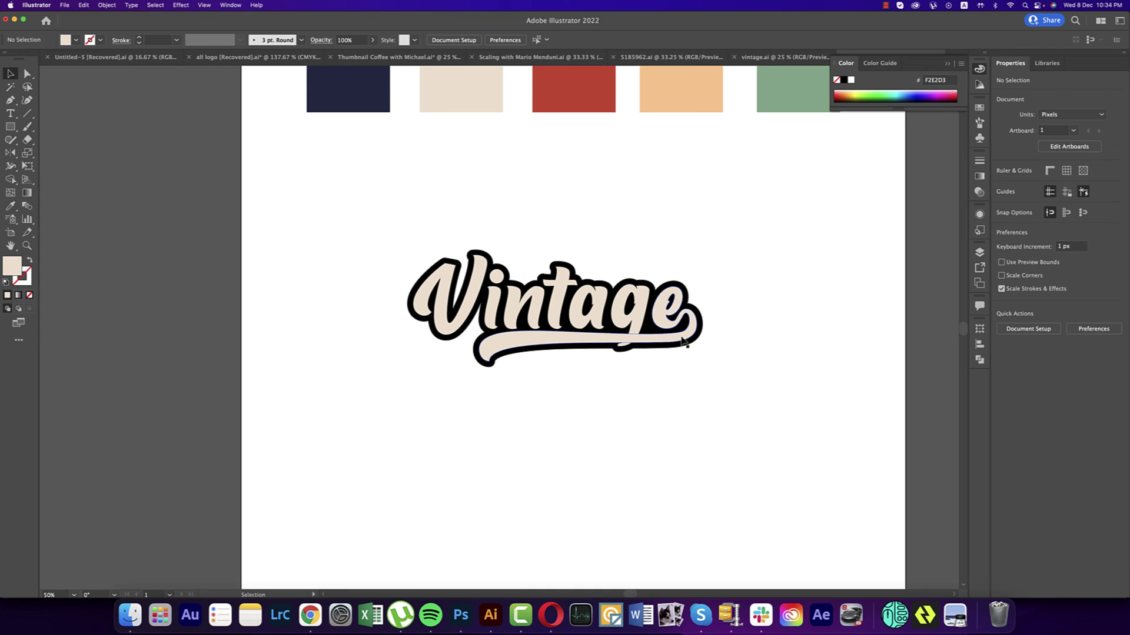
{"action": "scroll", "coordinate": [752, 363], "scroll_direction": "right", "scroll_amount": 2}
{"action": "scroll", "coordinate": [652, 316], "scroll_direction": "down", "scroll_amount": 1}
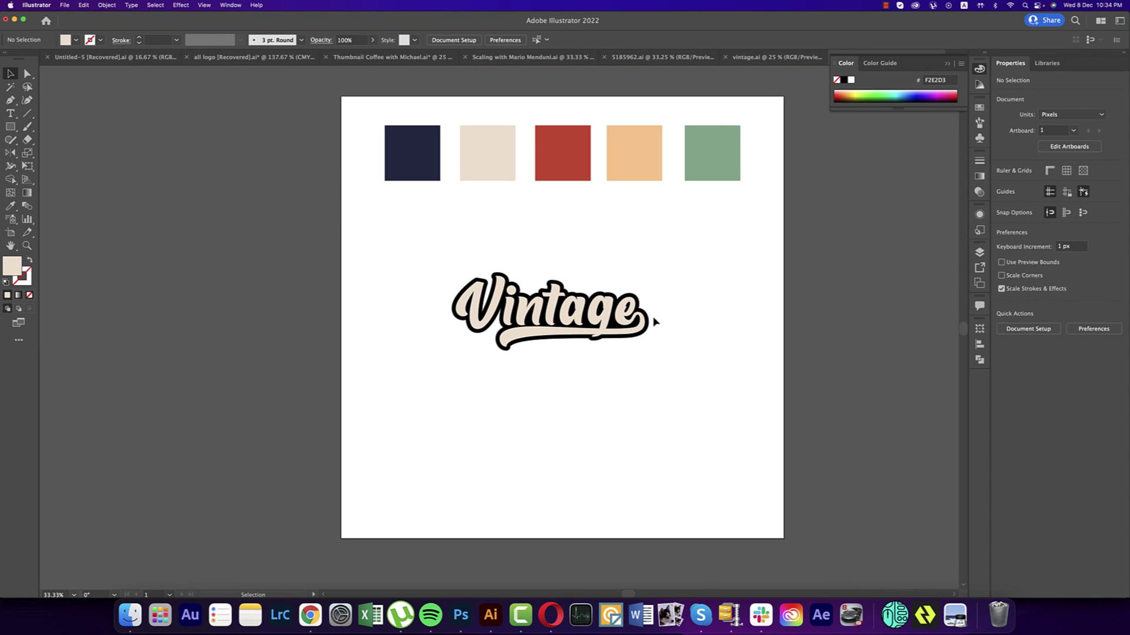
Drag the black shape aside, undo it, and close Object > Path without changes
{"action": "left_click_drag", "start_coordinate": [647, 327], "coordinate": [786, 331]}
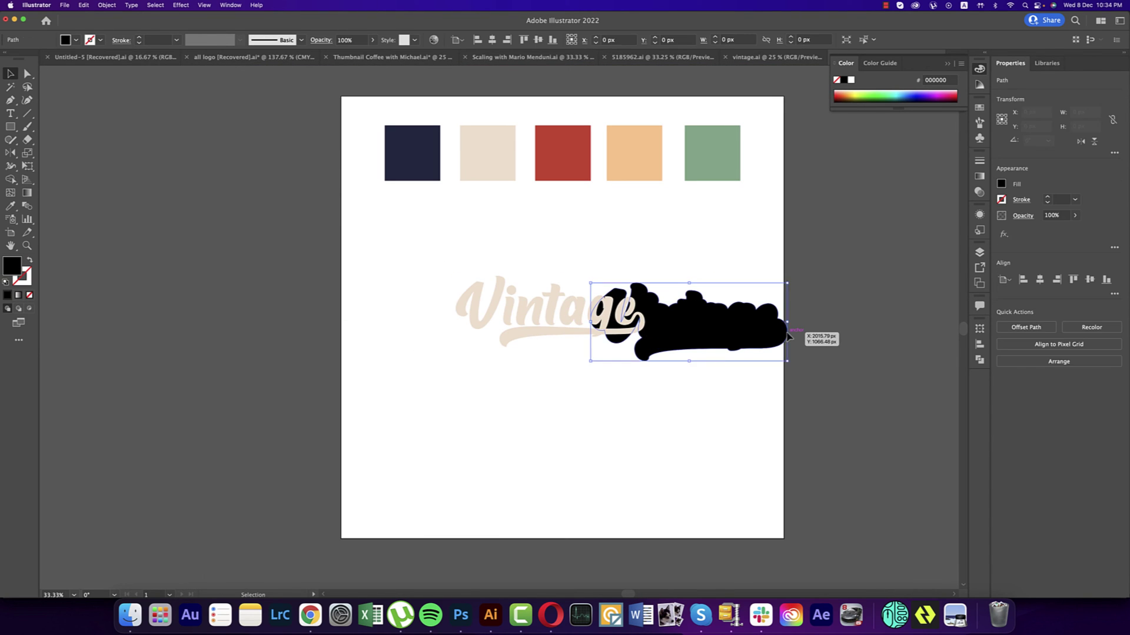
{"action": "key", "text": "super+z"}
{"action": "scroll", "coordinate": [740, 319], "scroll_direction": "up", "scroll_amount": 1}
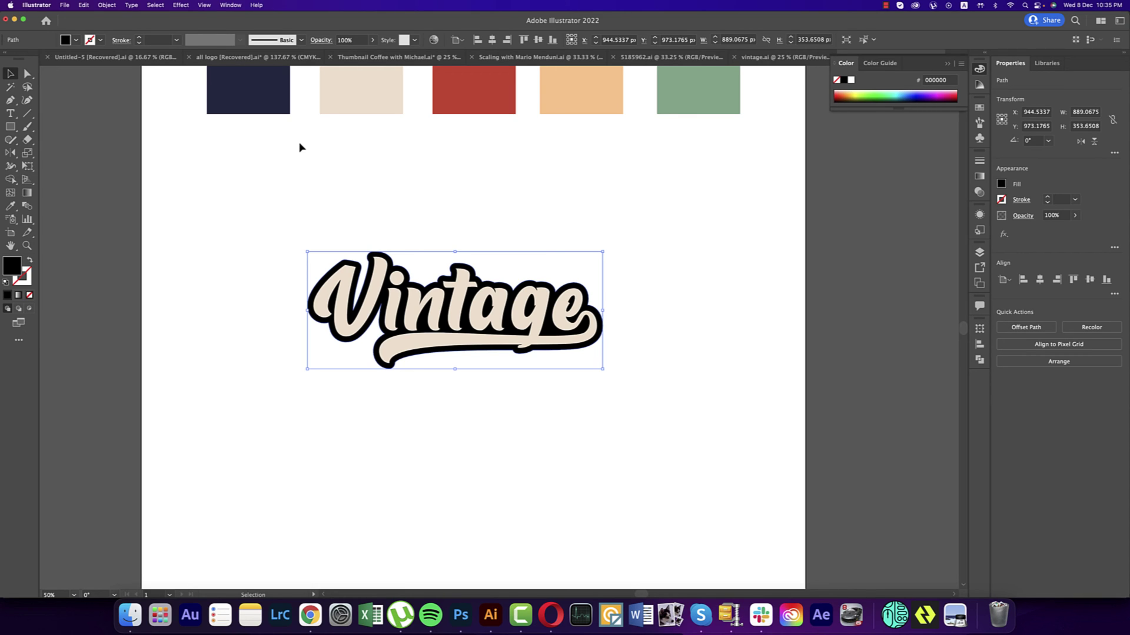
{"action": "left_click", "coordinate": [107, 4]}
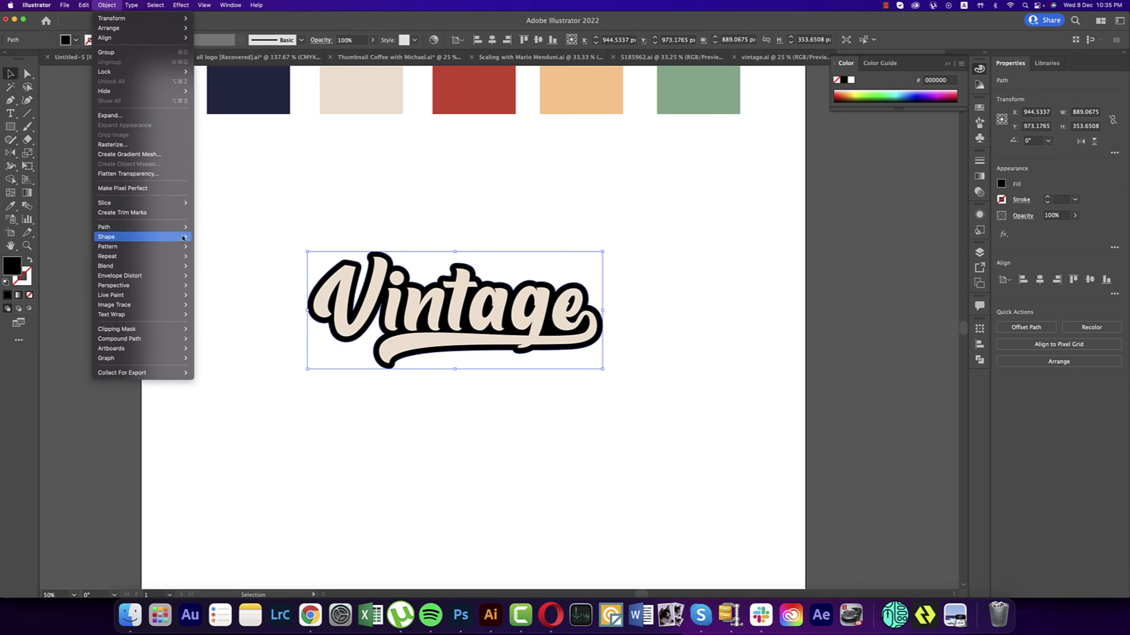
{"action": "mouse_move", "coordinate": [173, 227]}
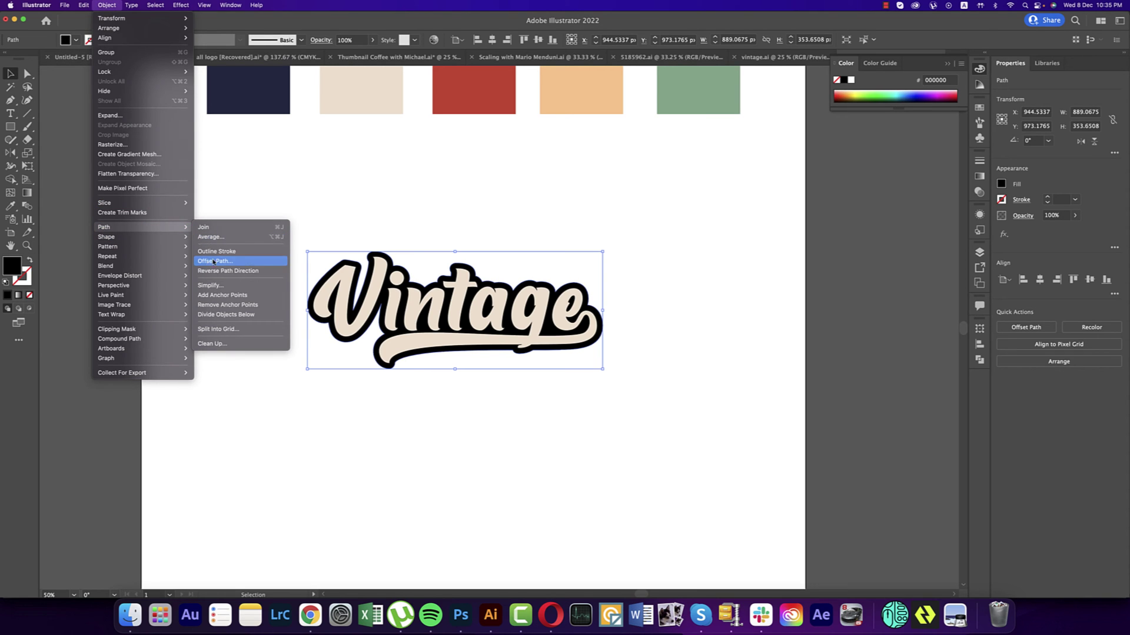
{"action": "left_click", "coordinate": [676, 305]}
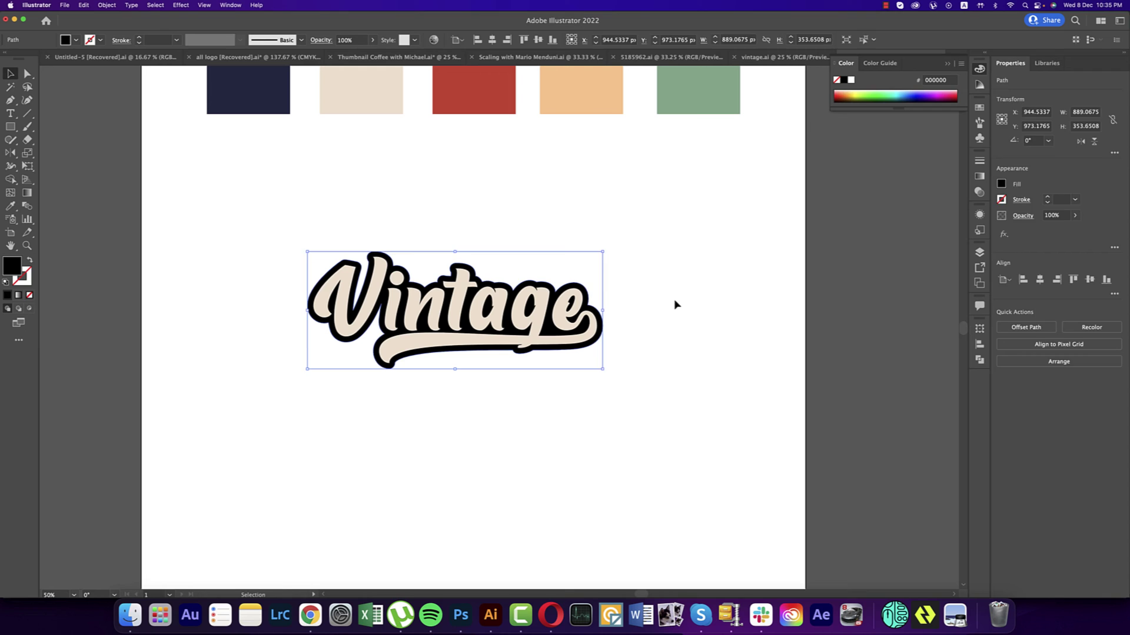
Undo and redo the black outline to compare before and after
{"action": "key", "text": "super+z"}
{"action": "key", "text": "super+shift+z"}
{"action": "key", "text": "super+z"}
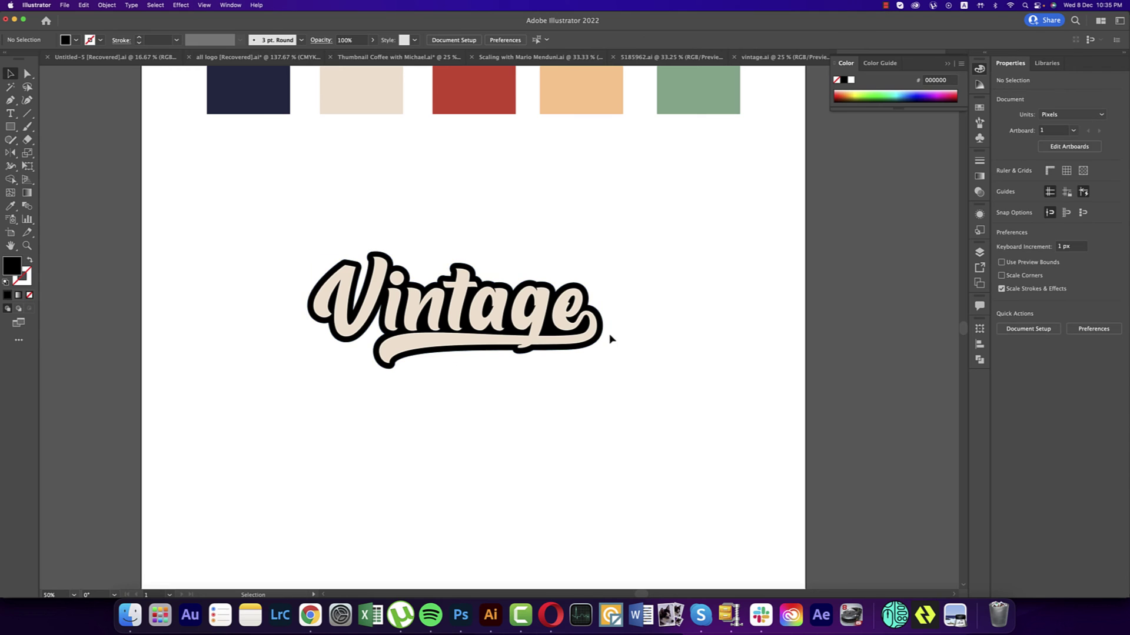
{"action": "key", "text": "super+shift+z"}
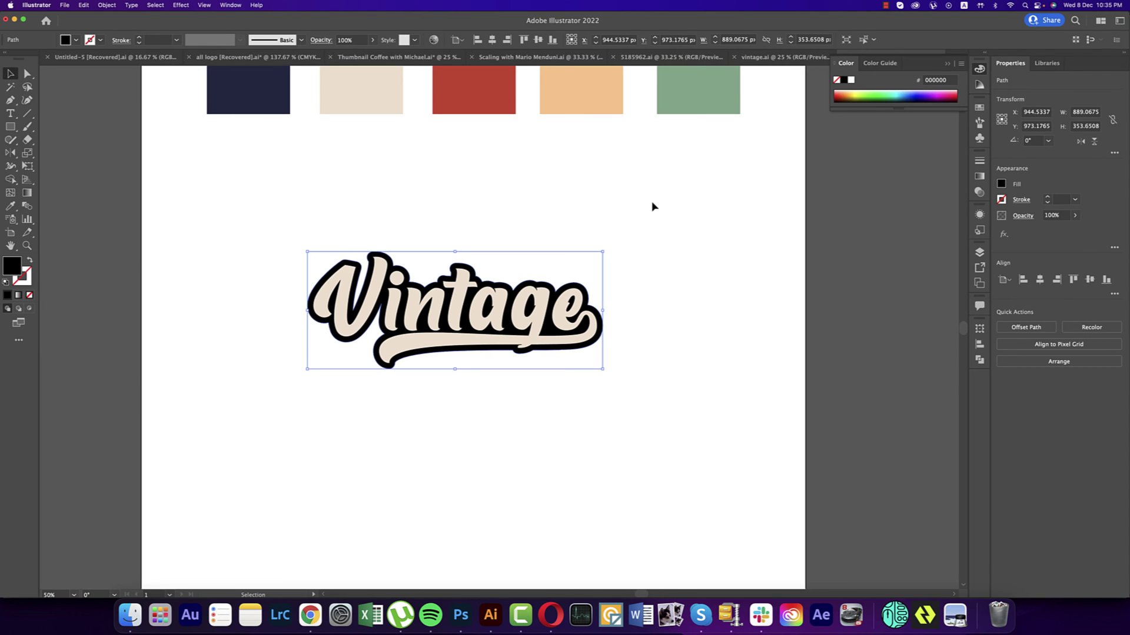
Give the black silhouette a navy stroke sampled from the swatch, 10 pt thick
{"action": "left_click_drag", "start_coordinate": [651, 217], "coordinate": [659, 260]}
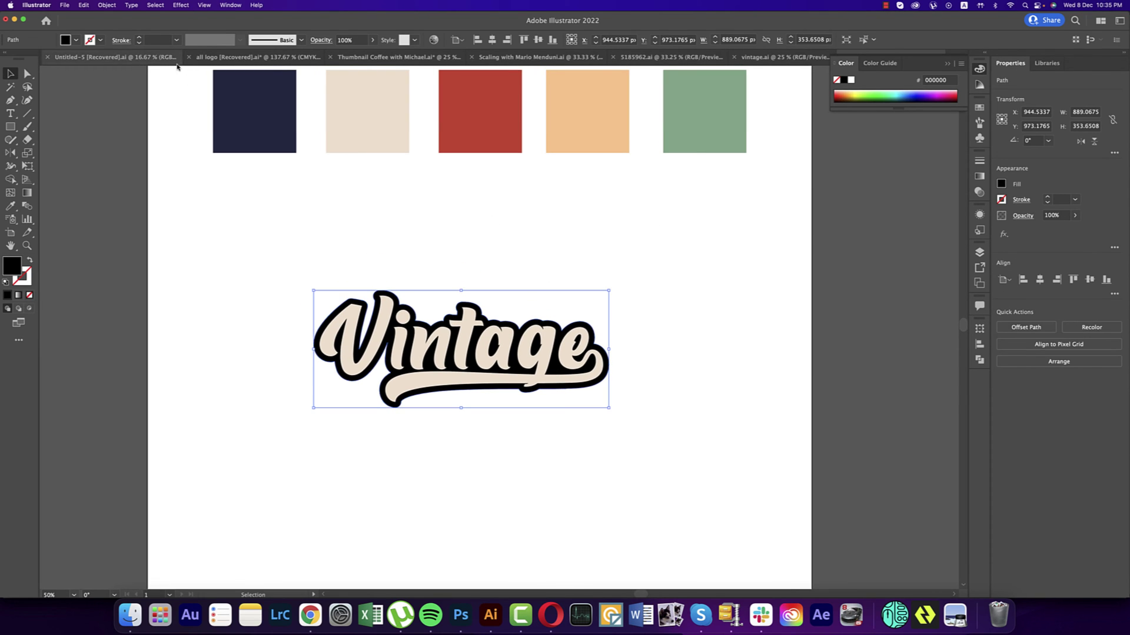
{"action": "left_click", "coordinate": [28, 274]}
{"action": "key", "text": "i"}
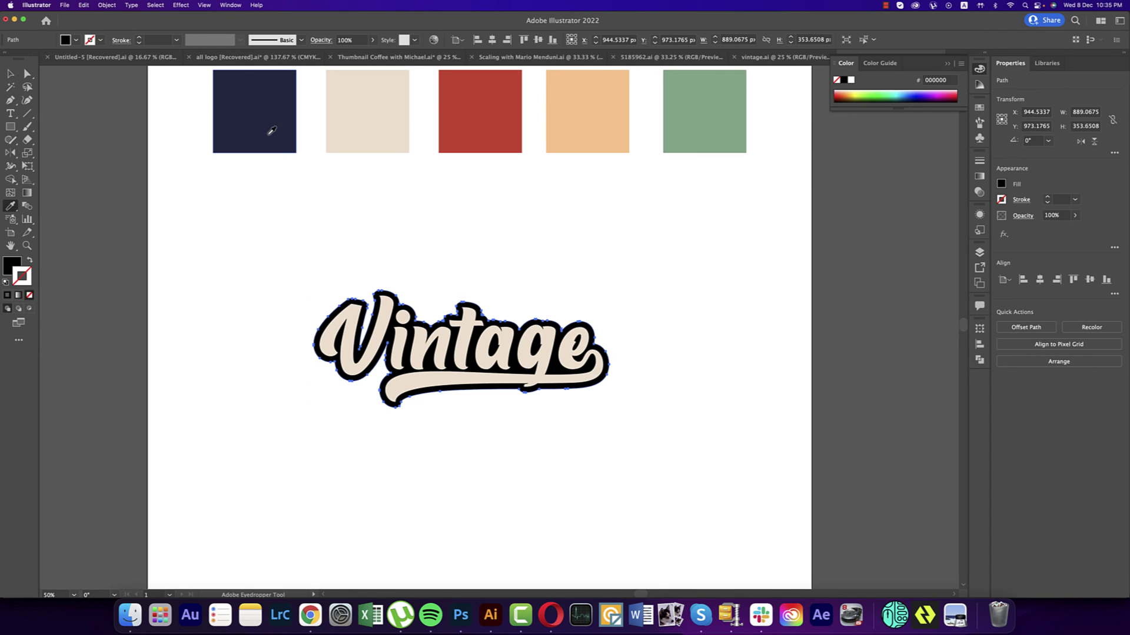
{"action": "left_click", "coordinate": [272, 130]}
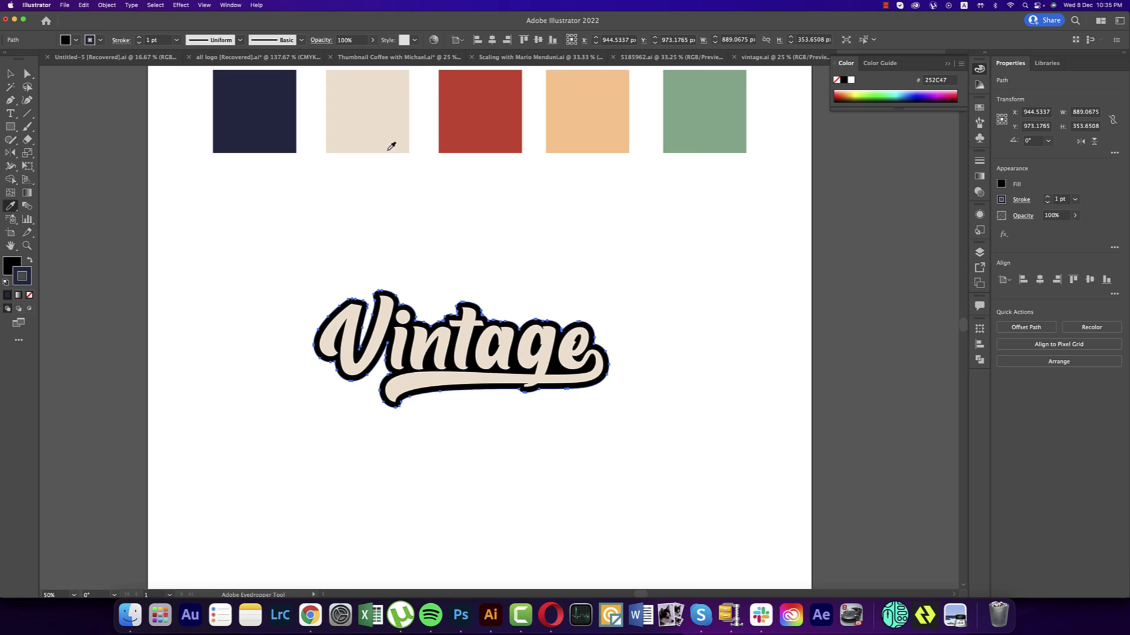
{"action": "left_click", "coordinate": [155, 39]}
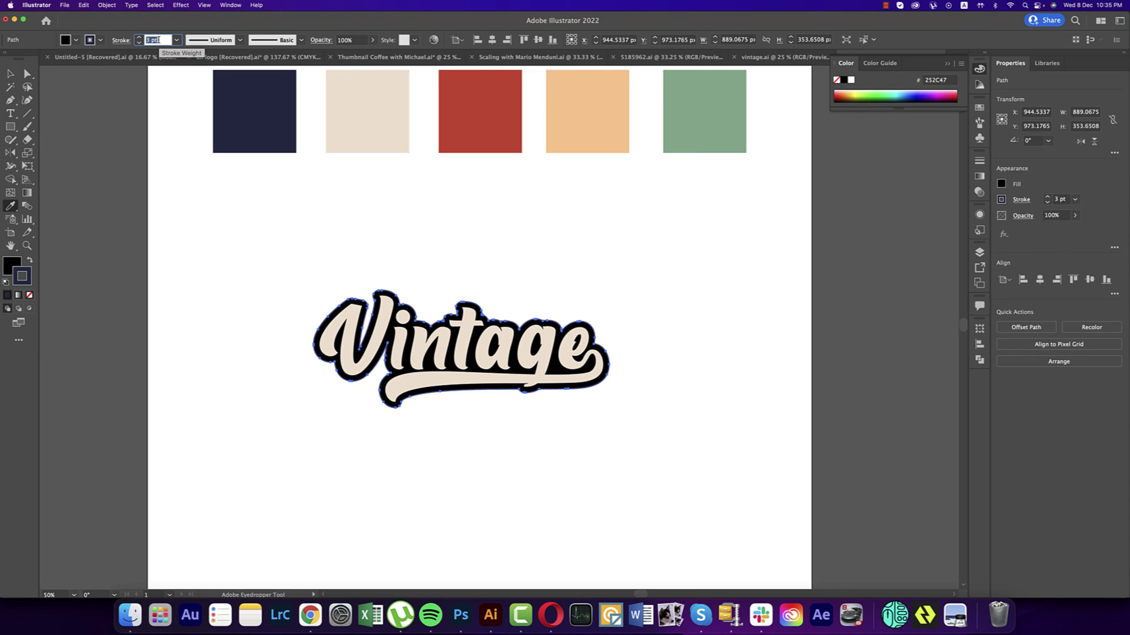
{"action": "type", "text": "8"}
{"action": "key", "text": "Return"}
{"action": "type", "text": "10"}
{"action": "key", "text": "Return"}
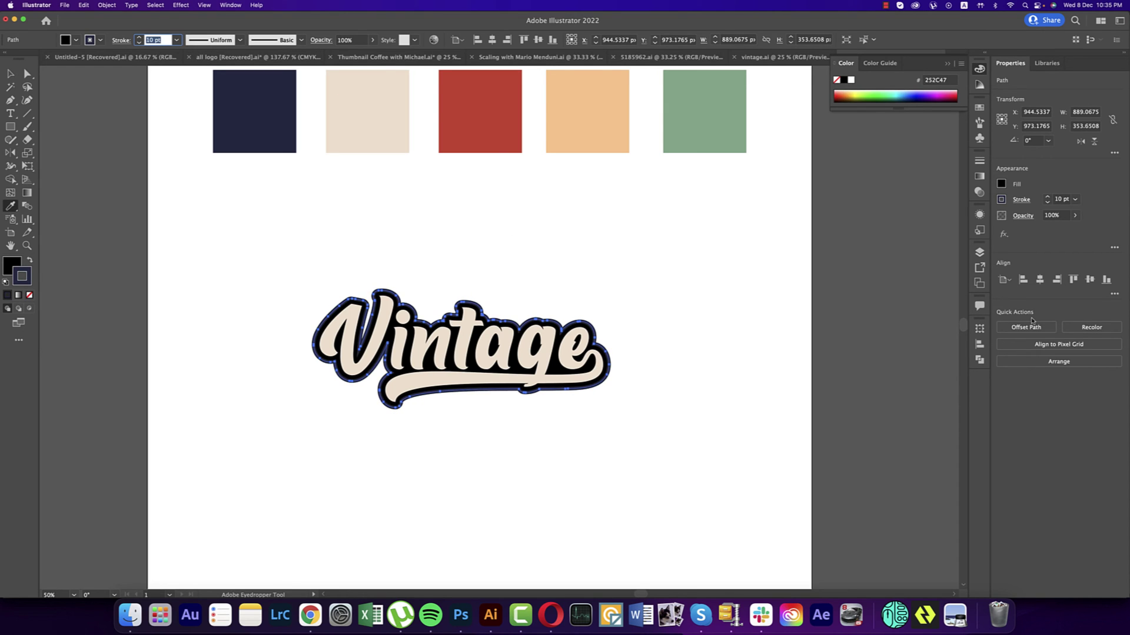
In the Appearance panel, move the Stroke row above the Fill row
{"action": "left_click", "coordinate": [980, 216]}
{"action": "left_click", "coordinate": [952, 243]}
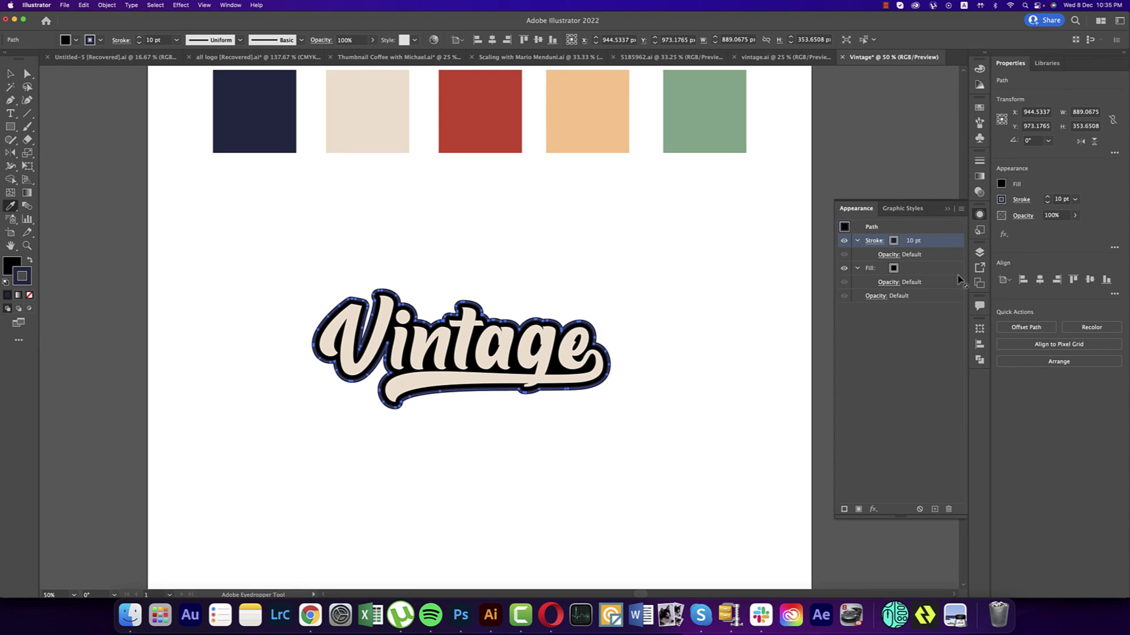
{"action": "left_click_drag", "start_coordinate": [958, 279], "coordinate": [940, 288]}
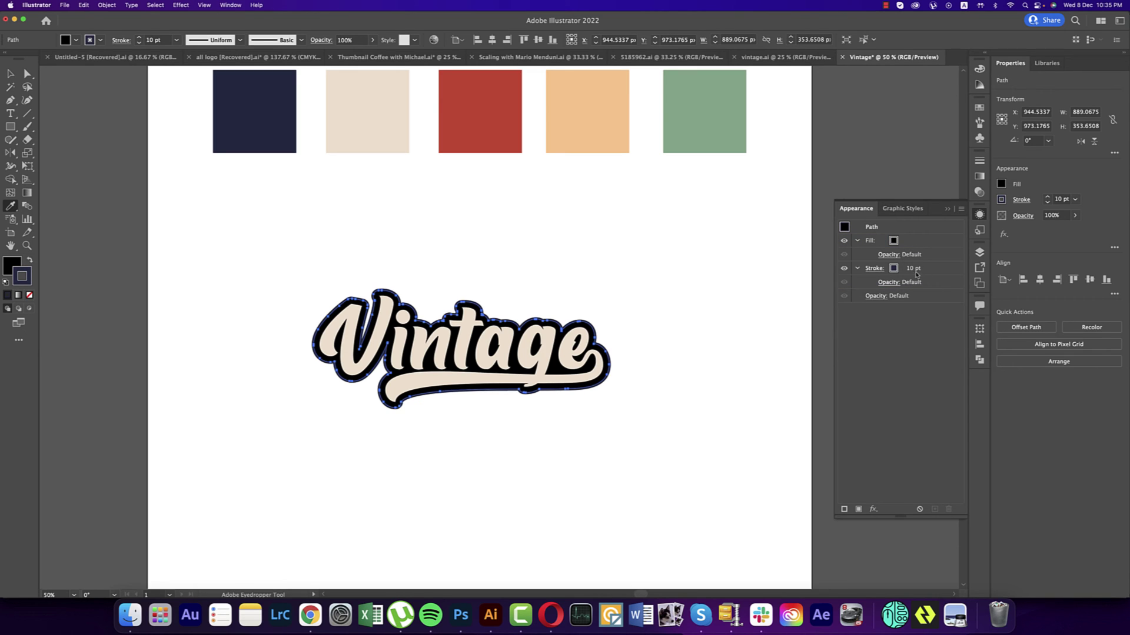
Add a Transform effect to Vintage: move 1 px horizontally and vertically, 20 copies
{"action": "left_click", "coordinate": [873, 509]}
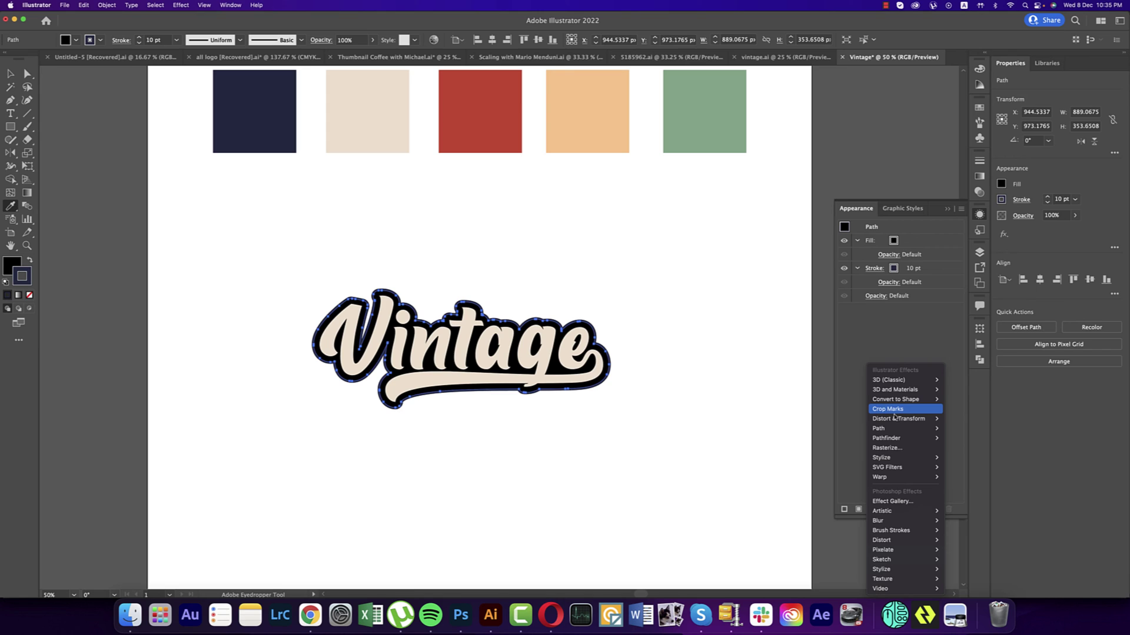
{"action": "mouse_move", "coordinate": [897, 418]}
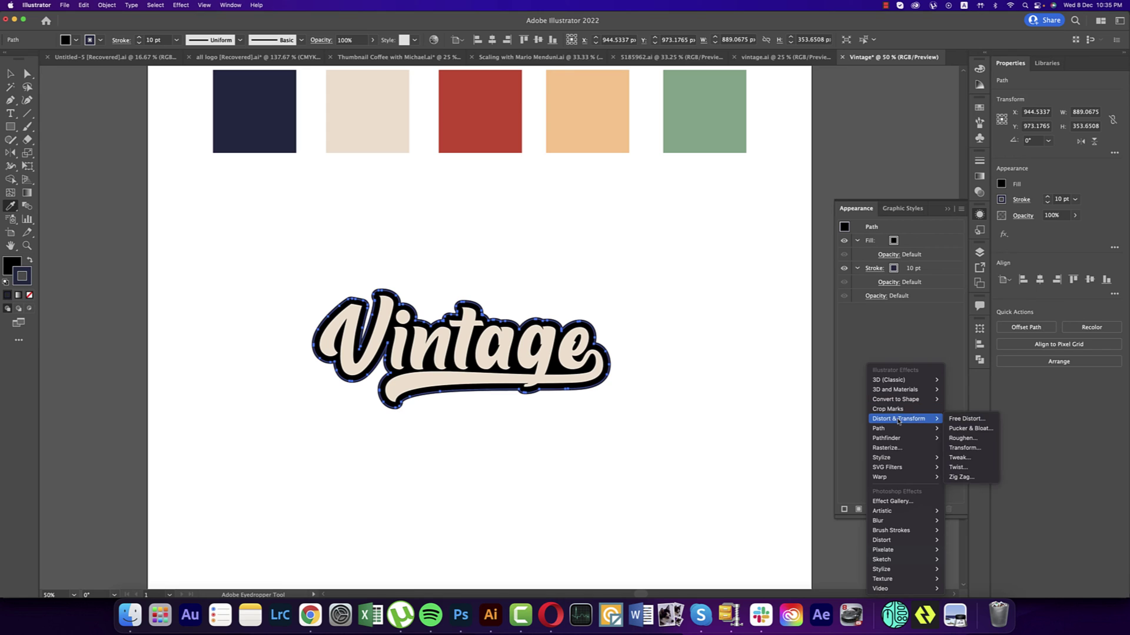
{"action": "left_click", "coordinate": [965, 448]}
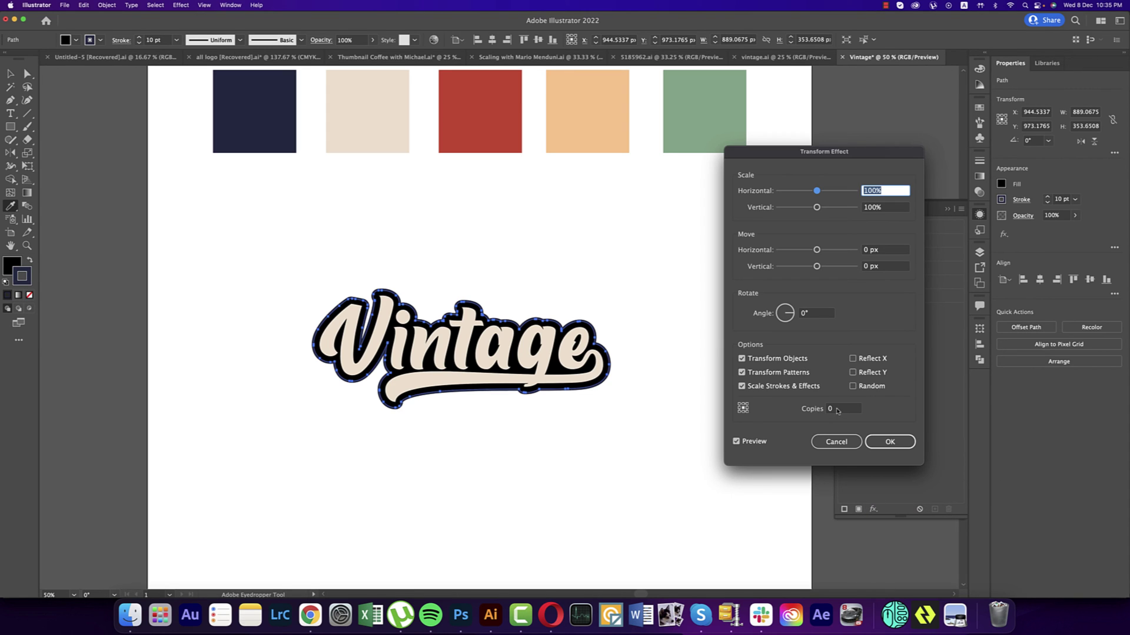
{"action": "double_click", "coordinate": [865, 266]}
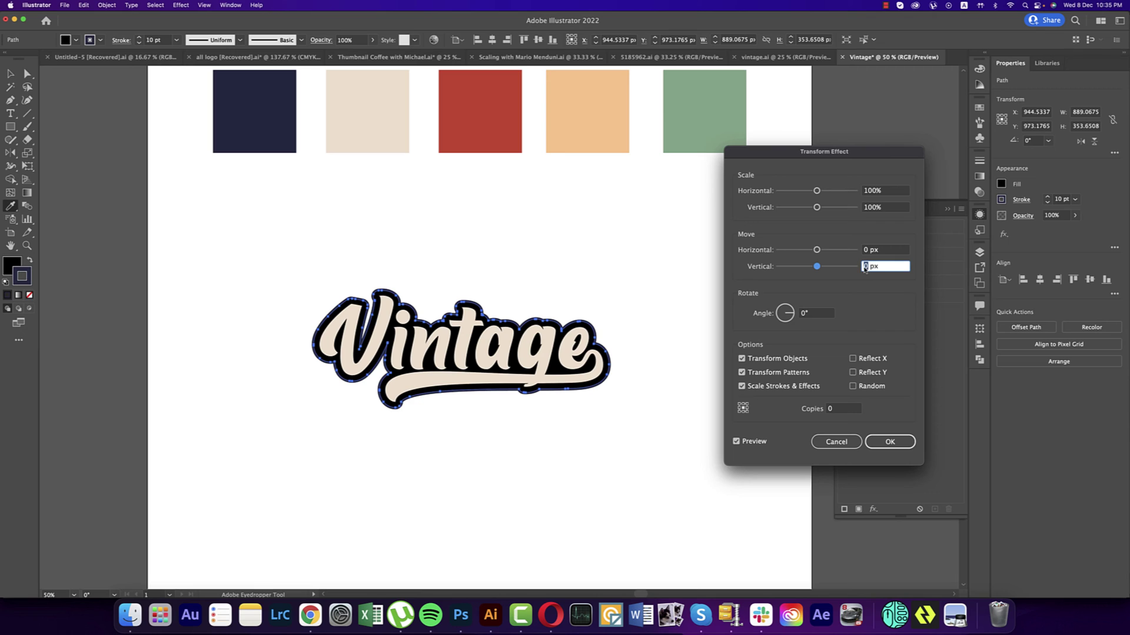
{"action": "double_click", "coordinate": [867, 252]}
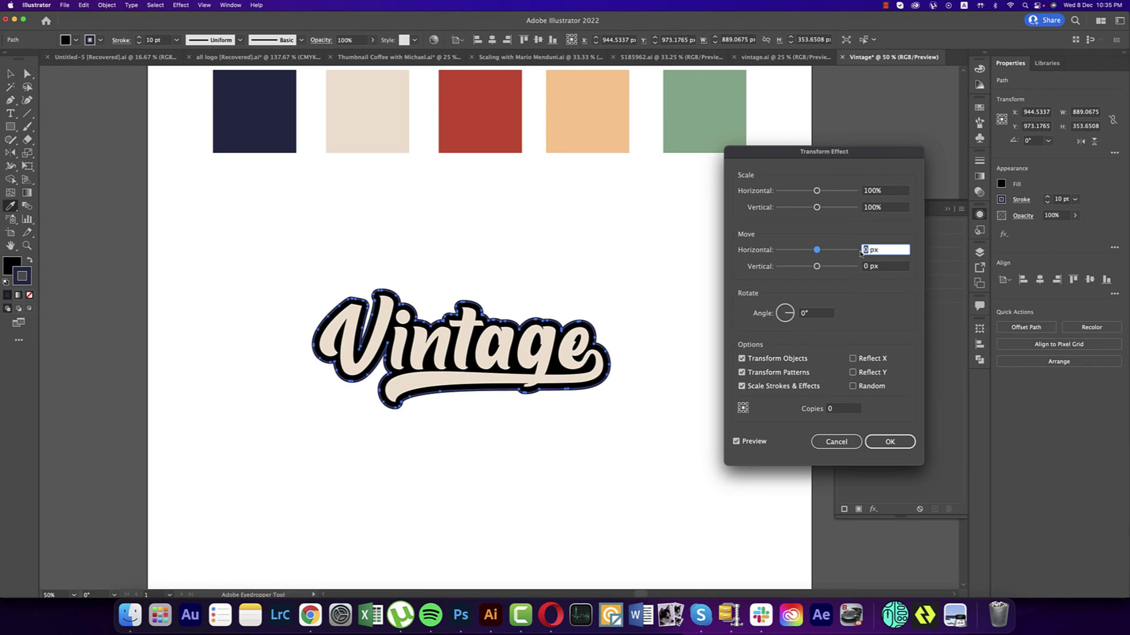
{"action": "type", "text": "1"}
{"action": "double_click", "coordinate": [867, 267]}
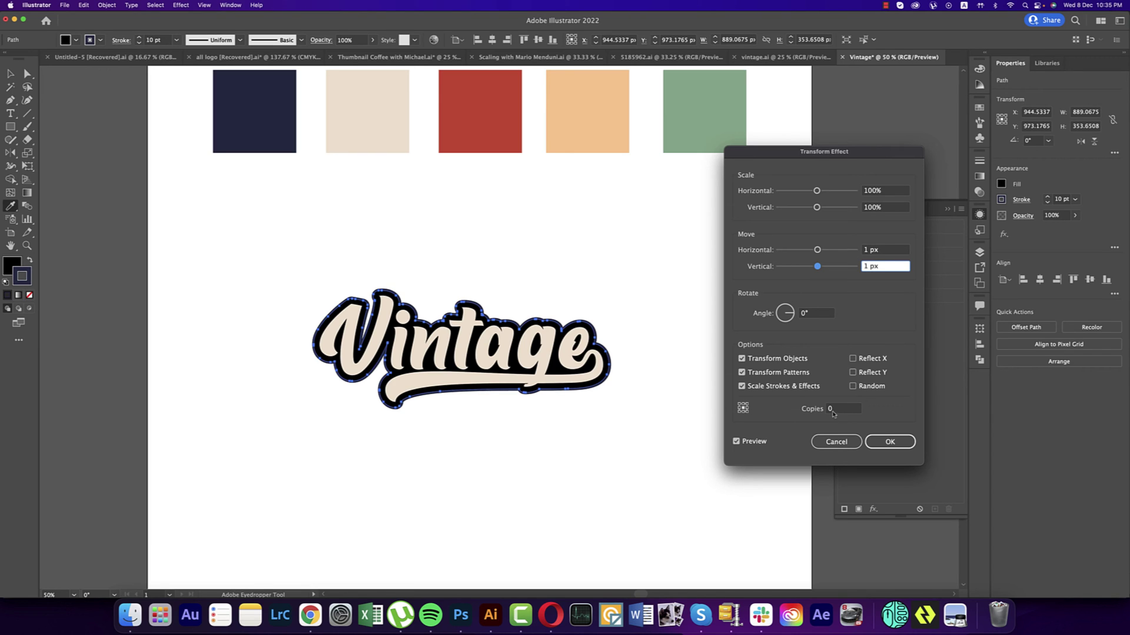
{"action": "left_click", "coordinate": [831, 410]}
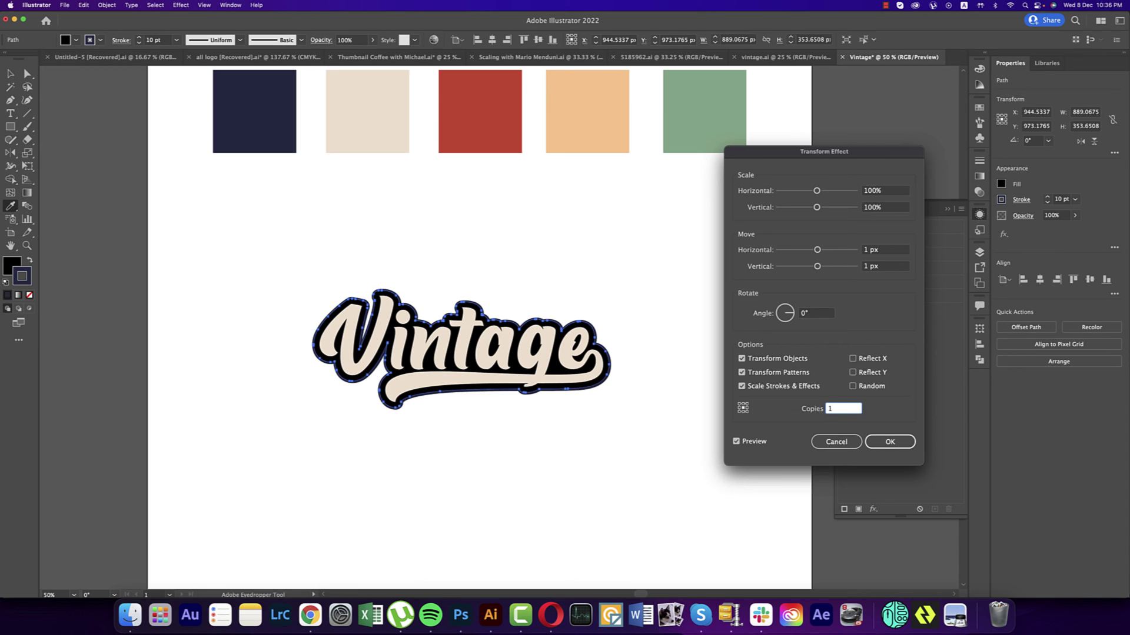
{"action": "left_click_drag", "start_coordinate": [836, 412], "coordinate": [817, 411]}
{"action": "type", "text": "20"}
{"action": "left_click", "coordinate": [879, 266]}
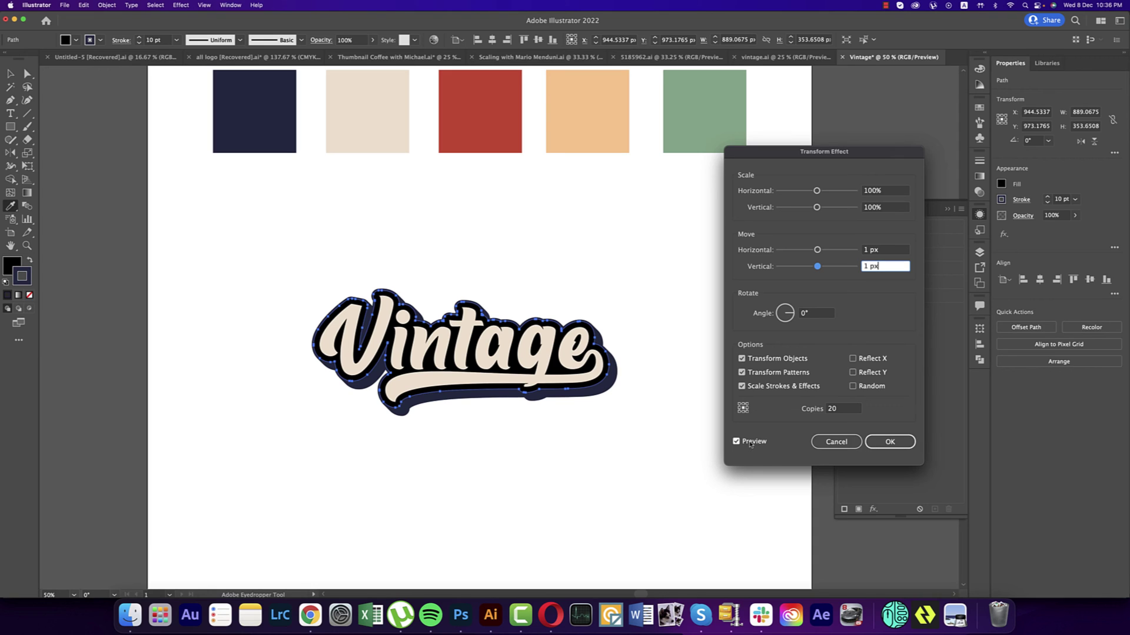
{"action": "left_click", "coordinate": [890, 441]}
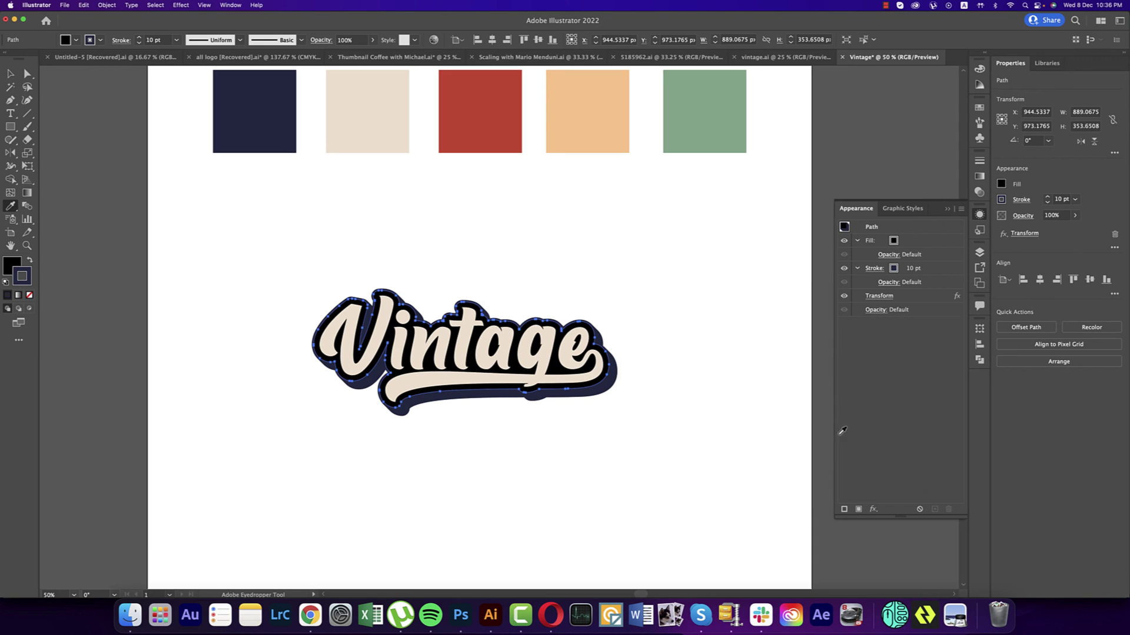
Duplicate the Vintage lettering in front, then send the copy one step backward
{"action": "key", "text": "v"}
{"action": "key", "text": "super+c"}
{"action": "key", "text": "super+f"}
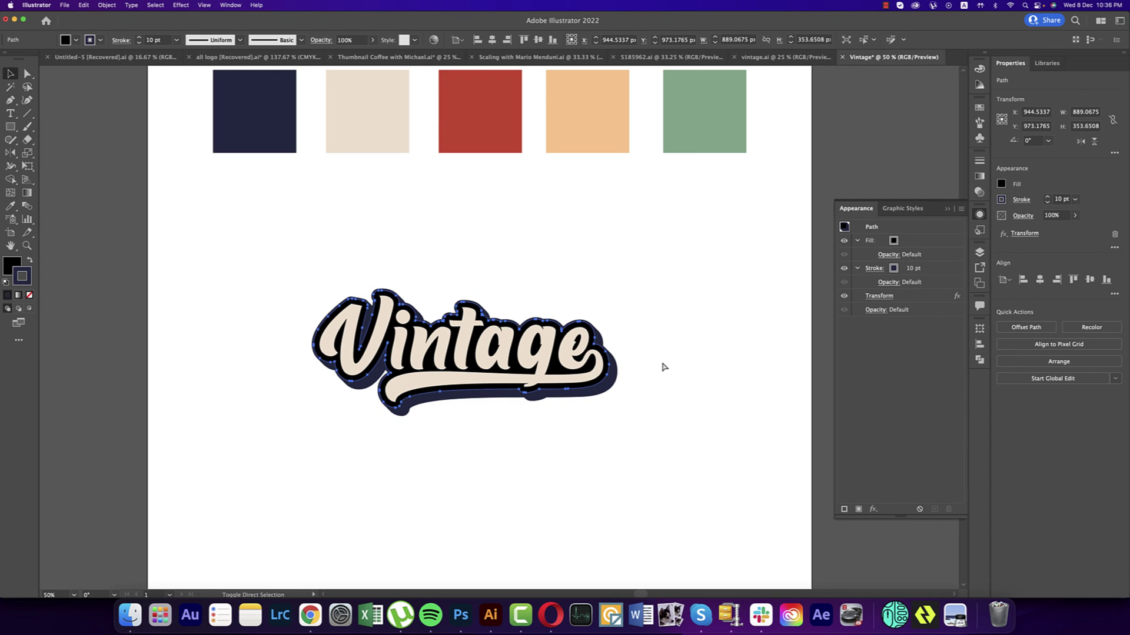
{"action": "key", "text": "super+bracketleft"}
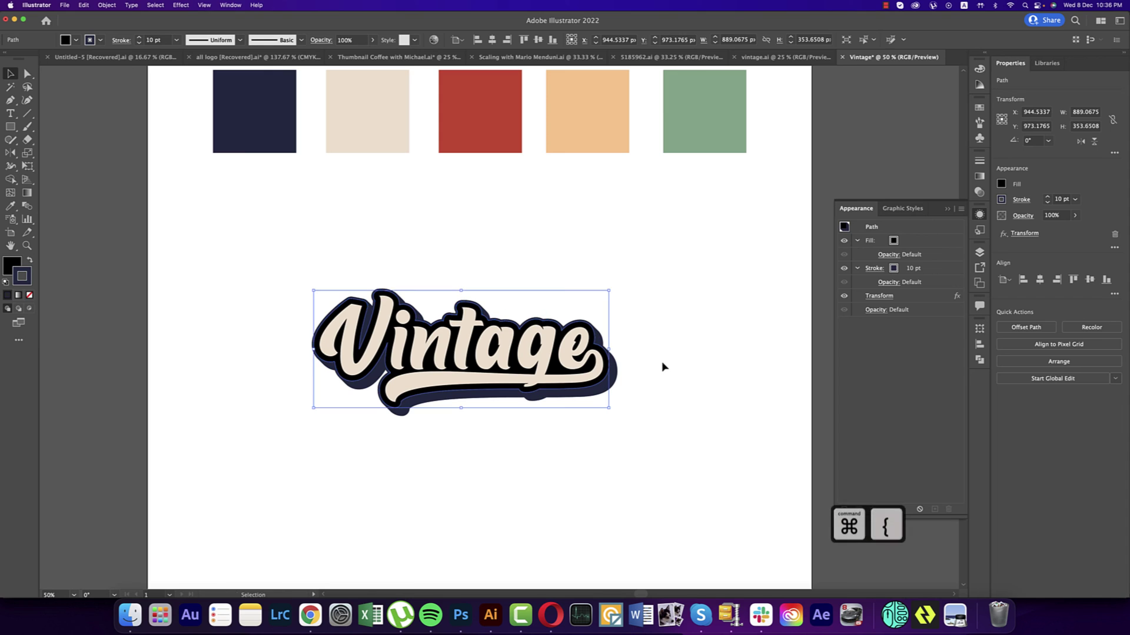
Set the duplicate's Transform effect to 40 copies and colour it red from the red swatch
{"action": "left_click", "coordinate": [956, 296]}
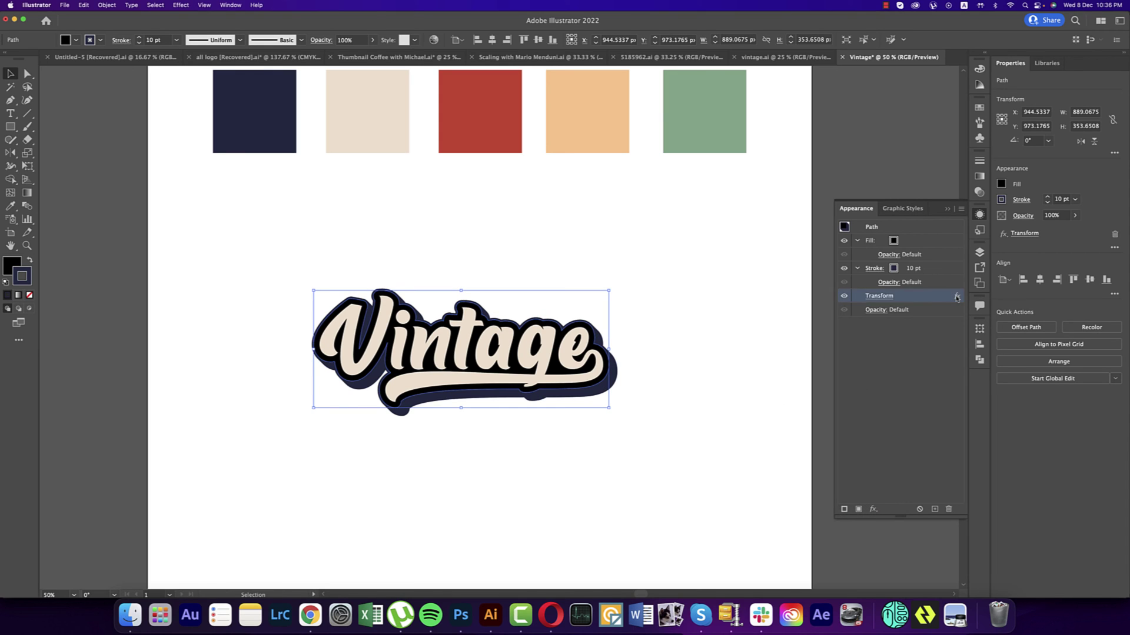
{"action": "left_click", "coordinate": [826, 409]}
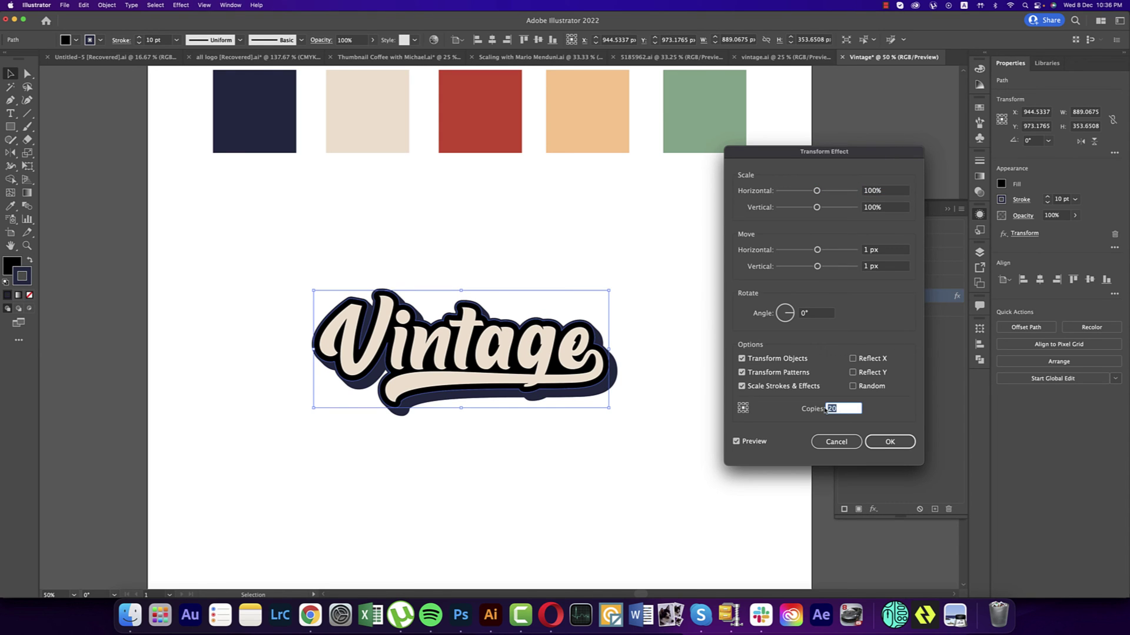
{"action": "type", "text": "4"}
{"action": "left_click", "coordinate": [832, 441]}
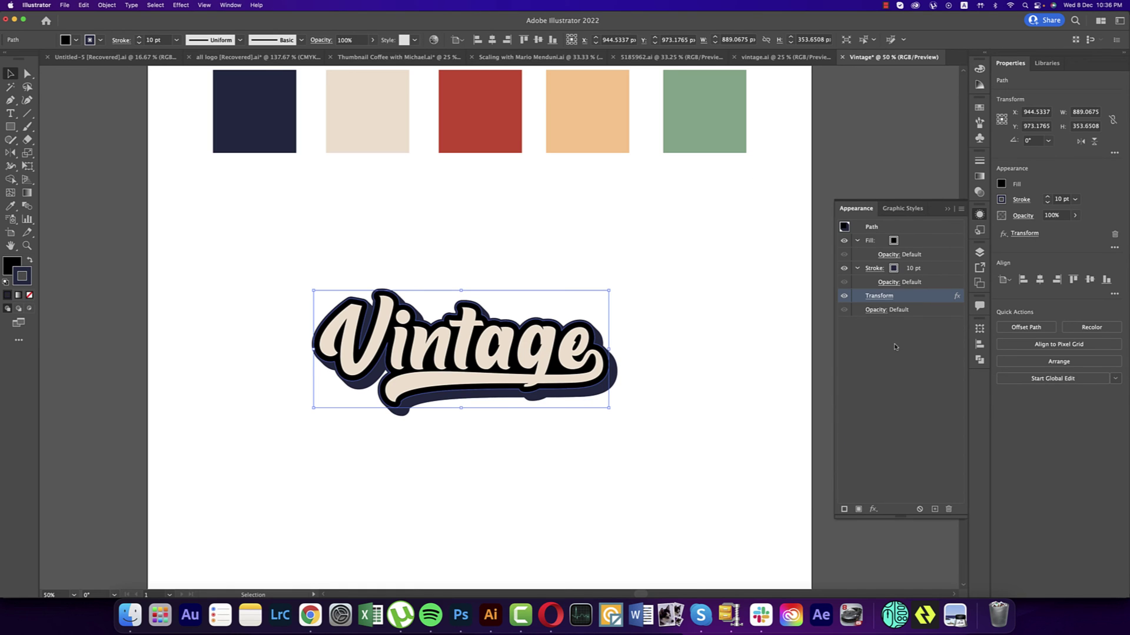
{"action": "left_click", "coordinate": [956, 298]}
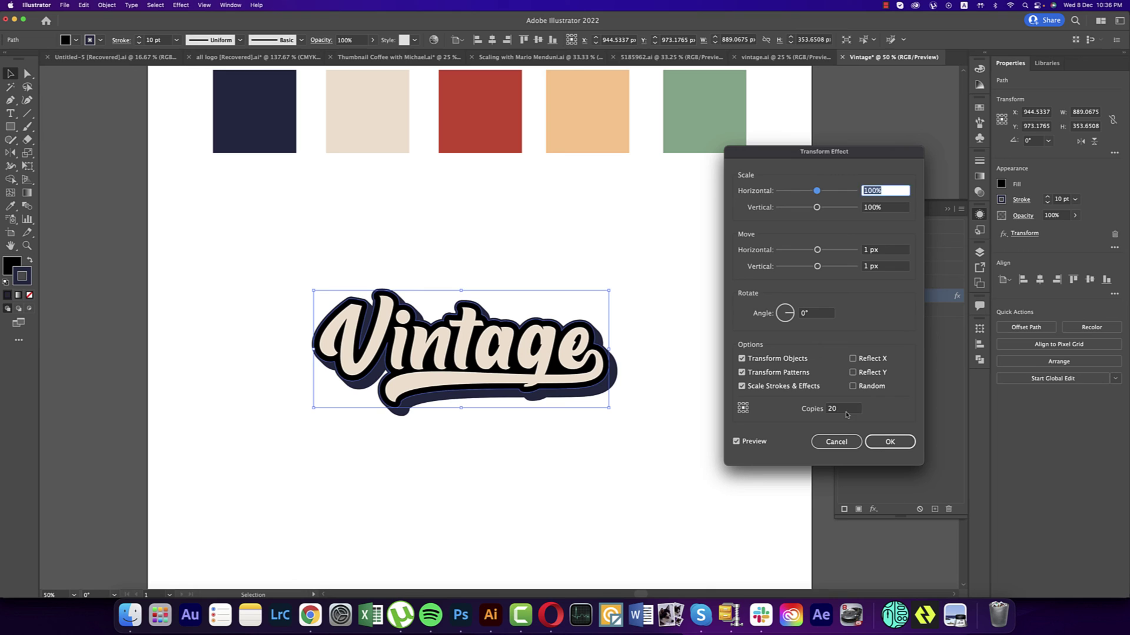
{"action": "left_click_drag", "start_coordinate": [846, 415], "coordinate": [825, 414]}
{"action": "type", "text": "4"}
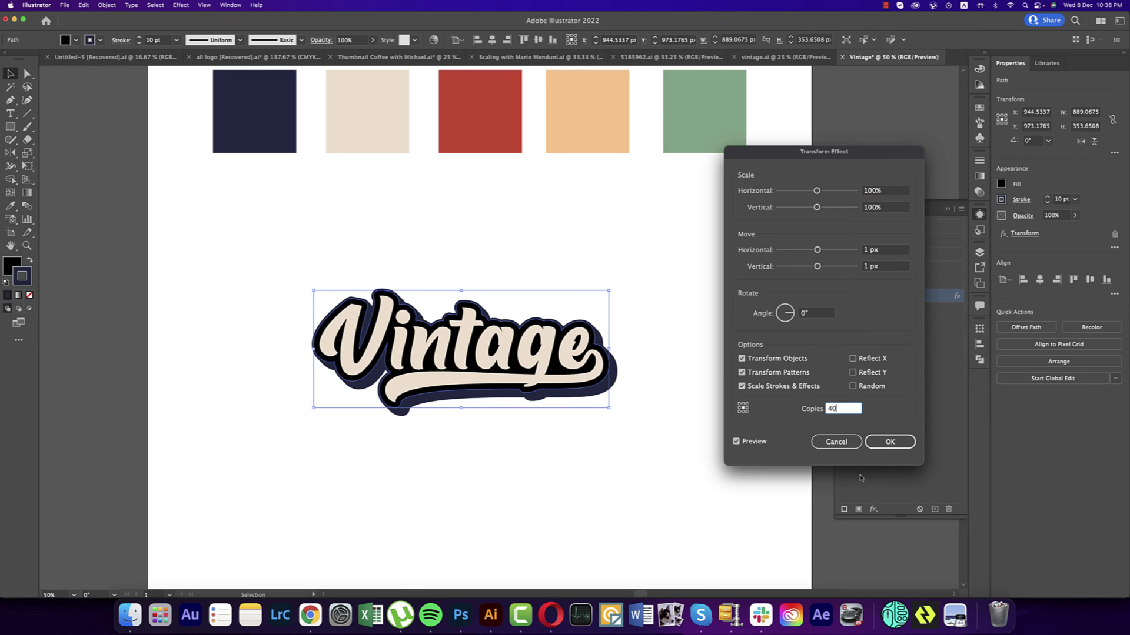
{"action": "left_click", "coordinate": [894, 446]}
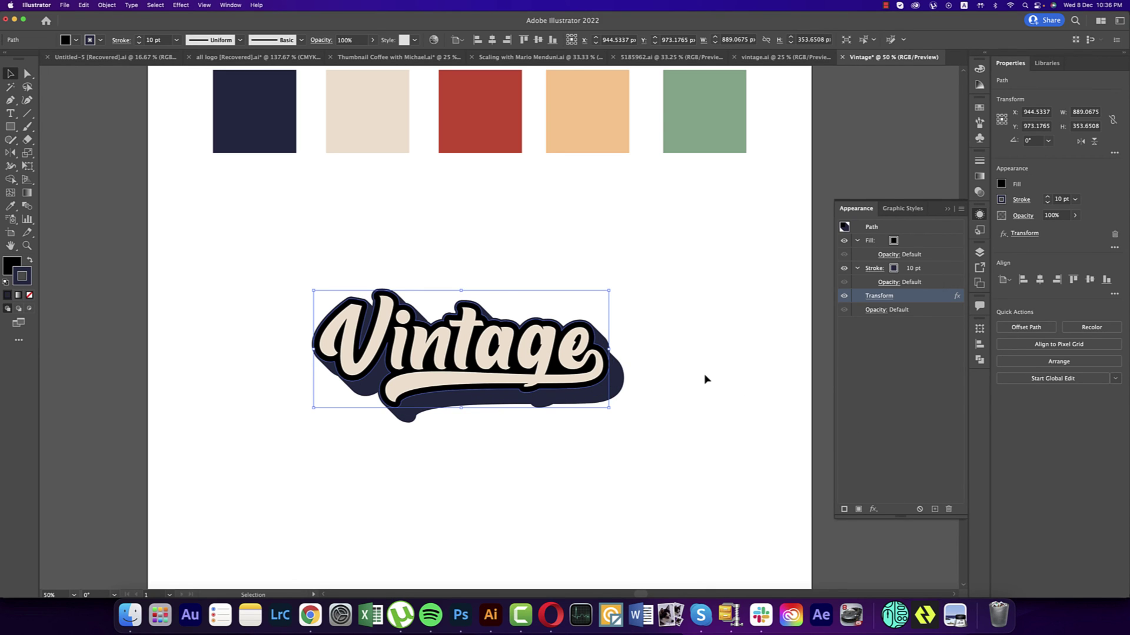
{"action": "key", "text": "i"}
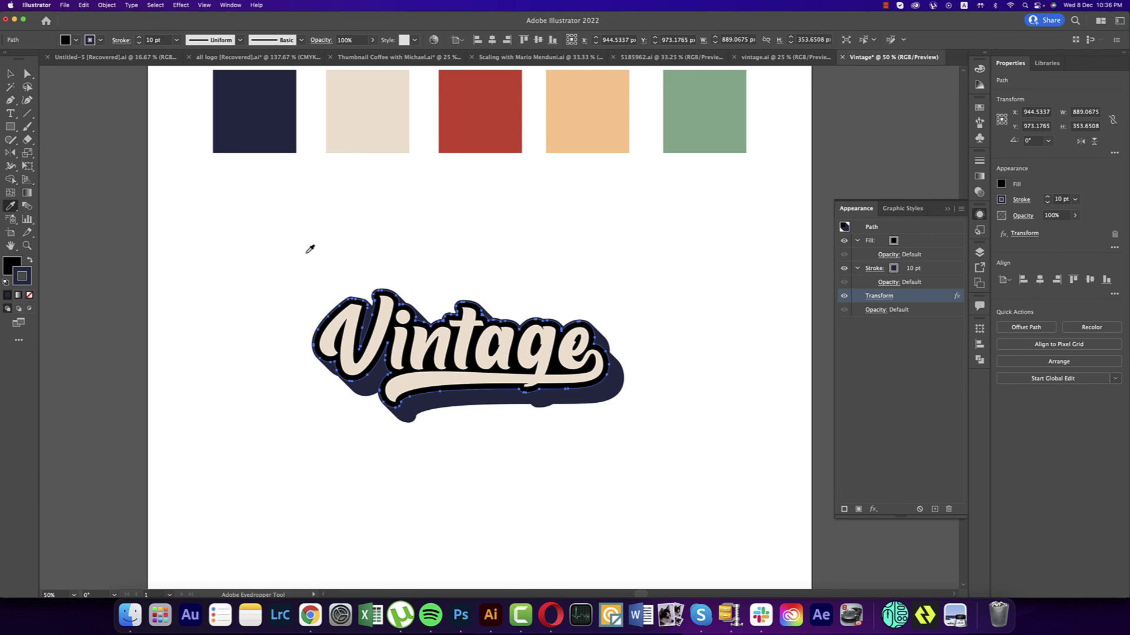
{"action": "left_click", "coordinate": [502, 119], "text": "shift"}
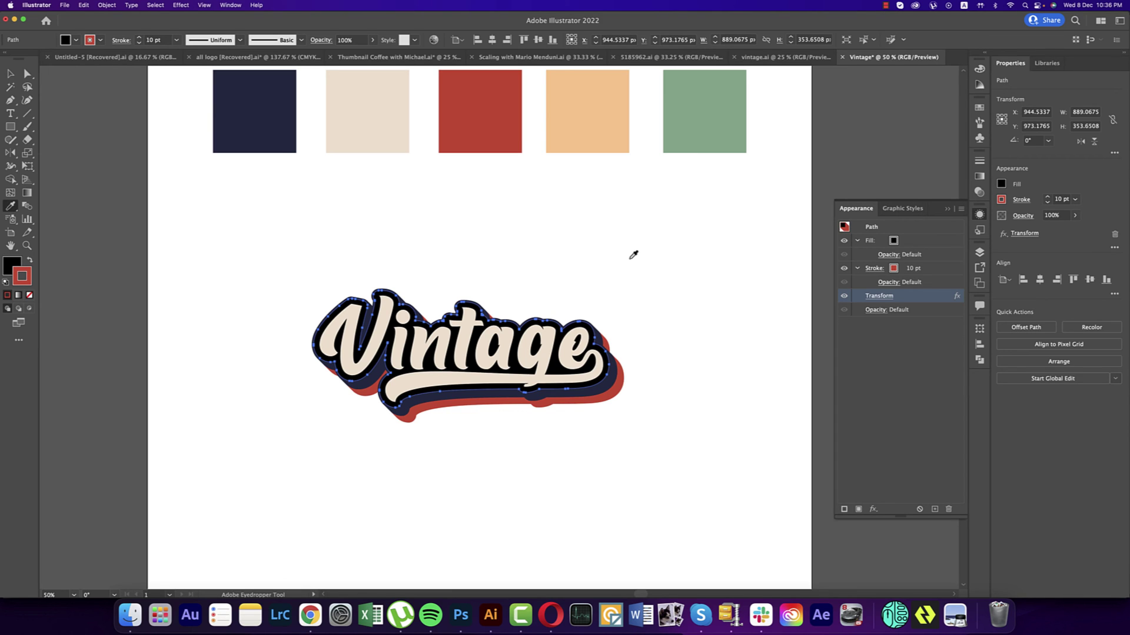
Add a third lettering copy behind with 60 Transform copies, colour it peach, then paste another copy
{"action": "key", "text": "super+f"}
{"action": "key", "text": "super+f"}
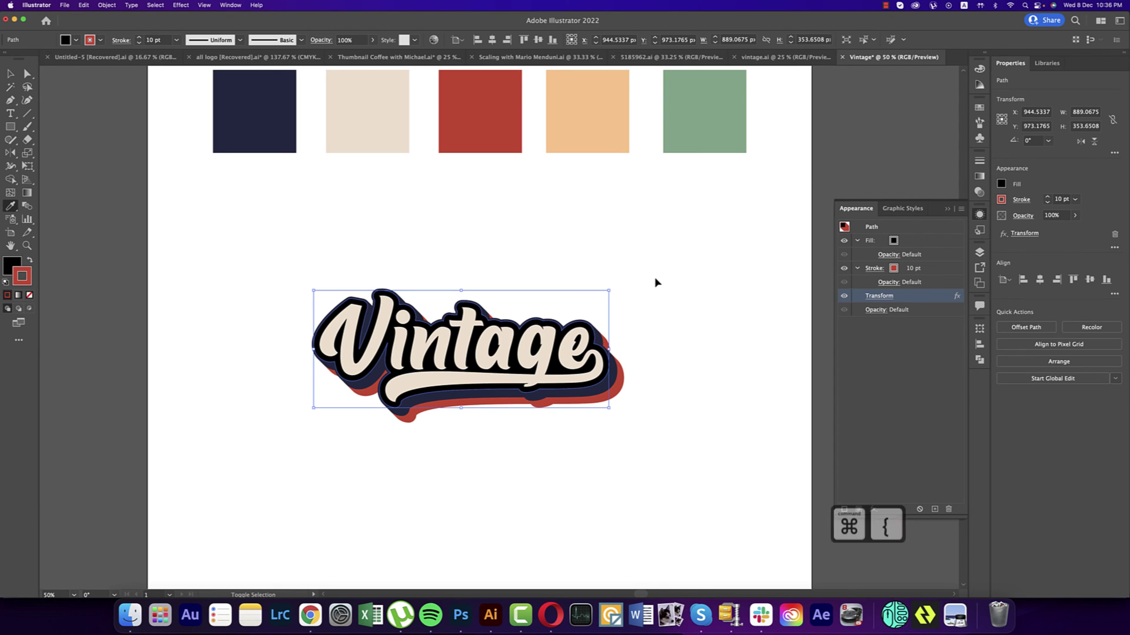
{"action": "key", "text": "super+shift+b"}
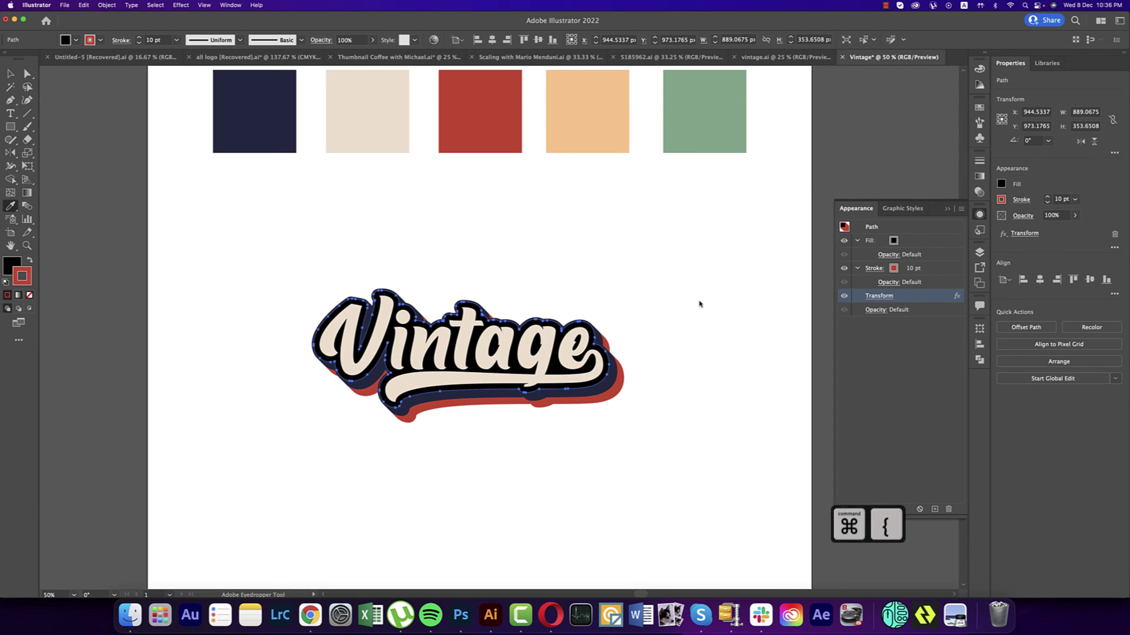
{"action": "double_click", "coordinate": [958, 298]}
{"action": "left_click_drag", "start_coordinate": [834, 408], "coordinate": [827, 412]}
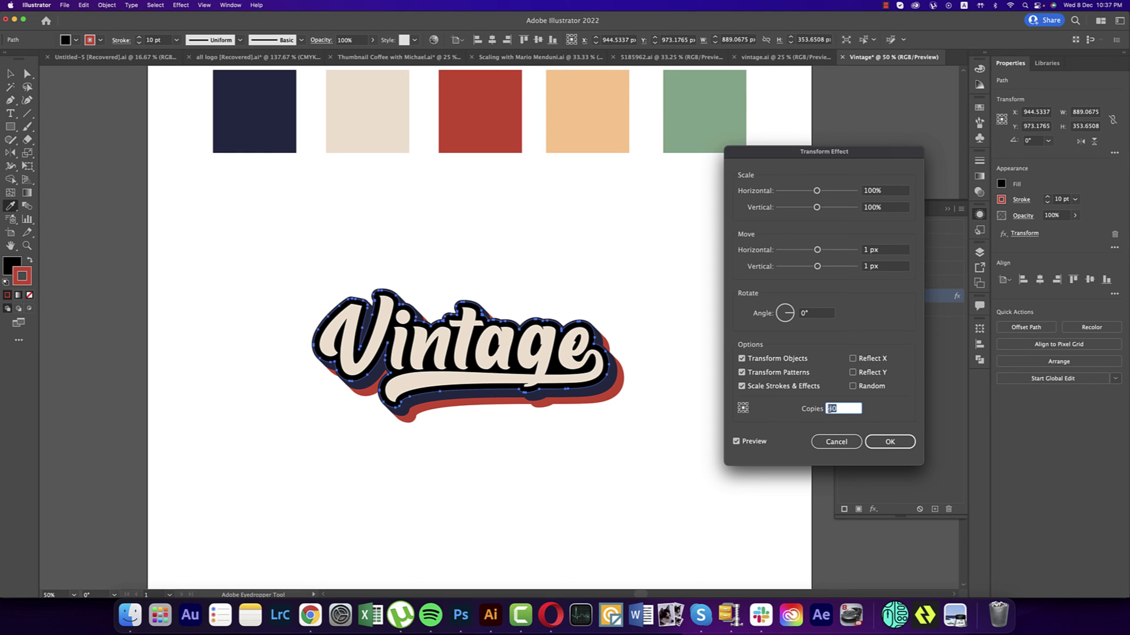
{"action": "type", "text": "60"}
{"action": "key", "text": "Return"}
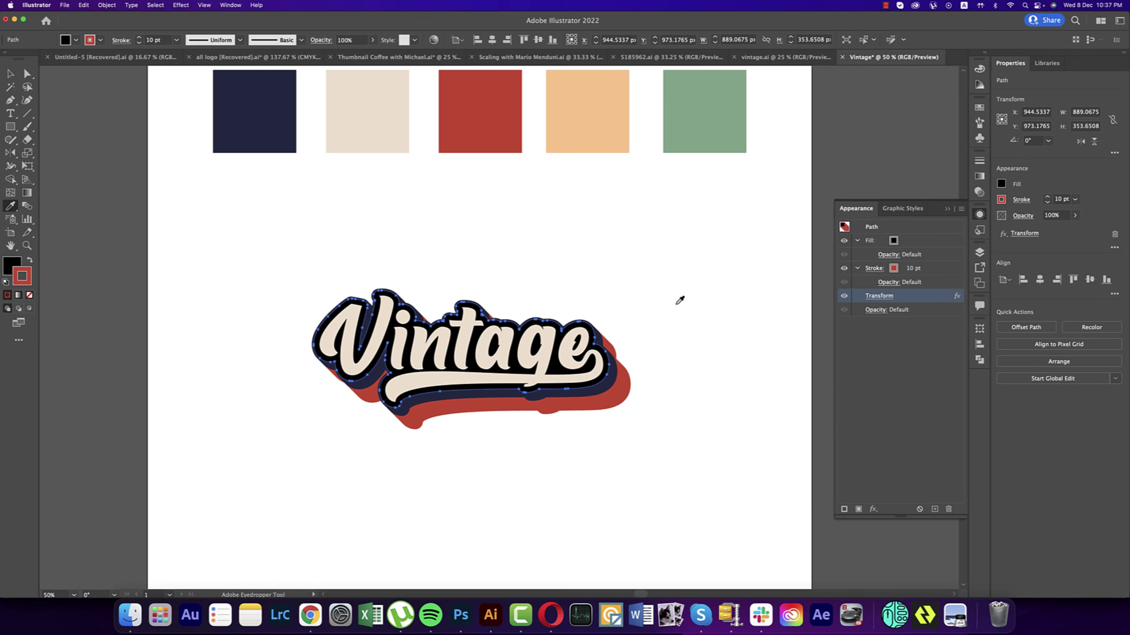
{"action": "left_click", "coordinate": [579, 132]}
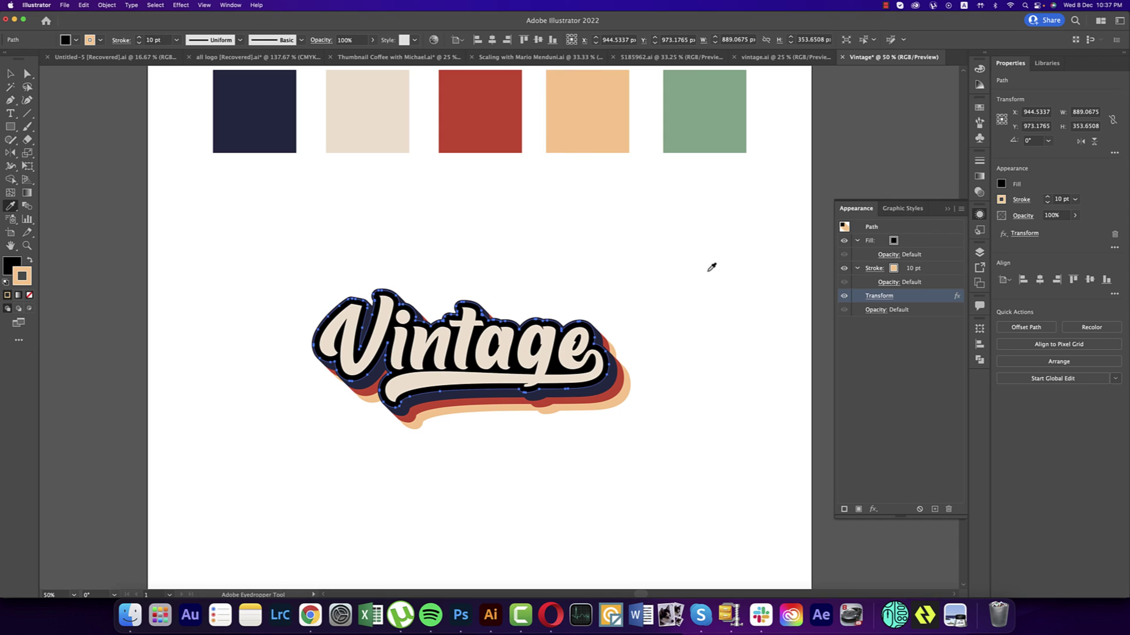
{"action": "key", "text": "super+f"}
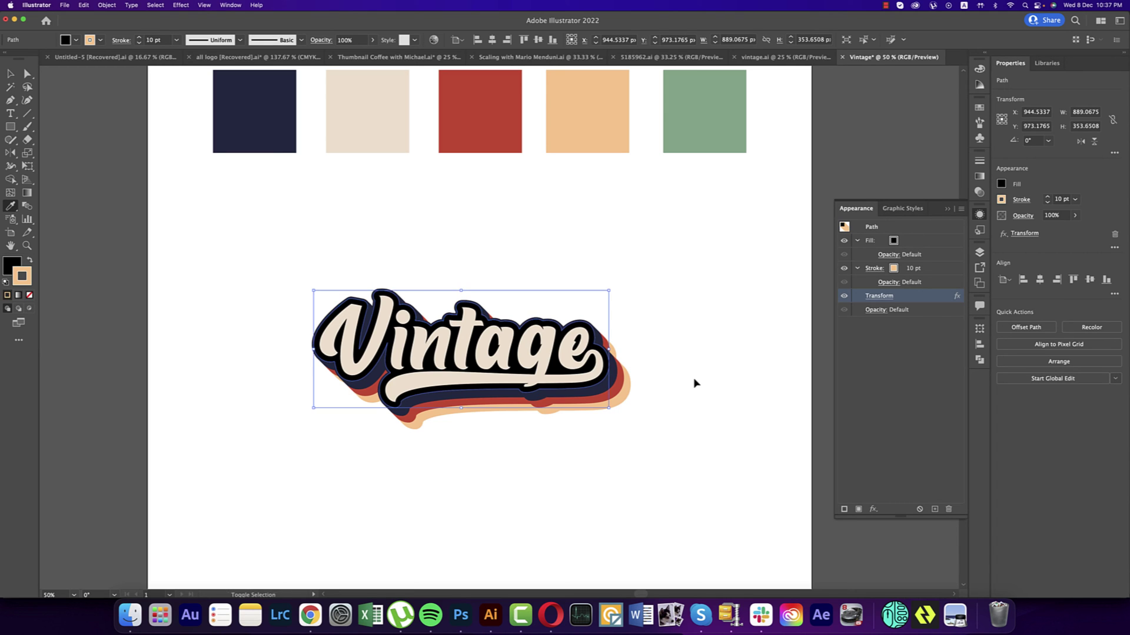
Send the newest copy back, raise its Transform copies for a longer shadow, and colour it green
{"action": "key", "text": "super+shift+bracketleft"}
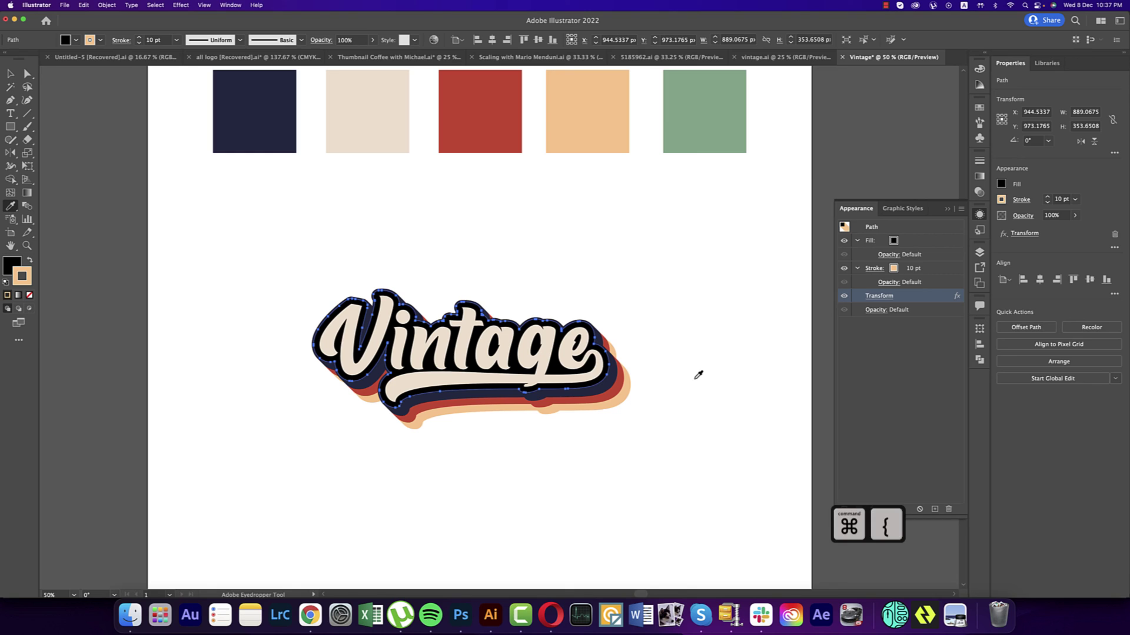
{"action": "double_click", "coordinate": [957, 297]}
{"action": "double_click", "coordinate": [832, 409]}
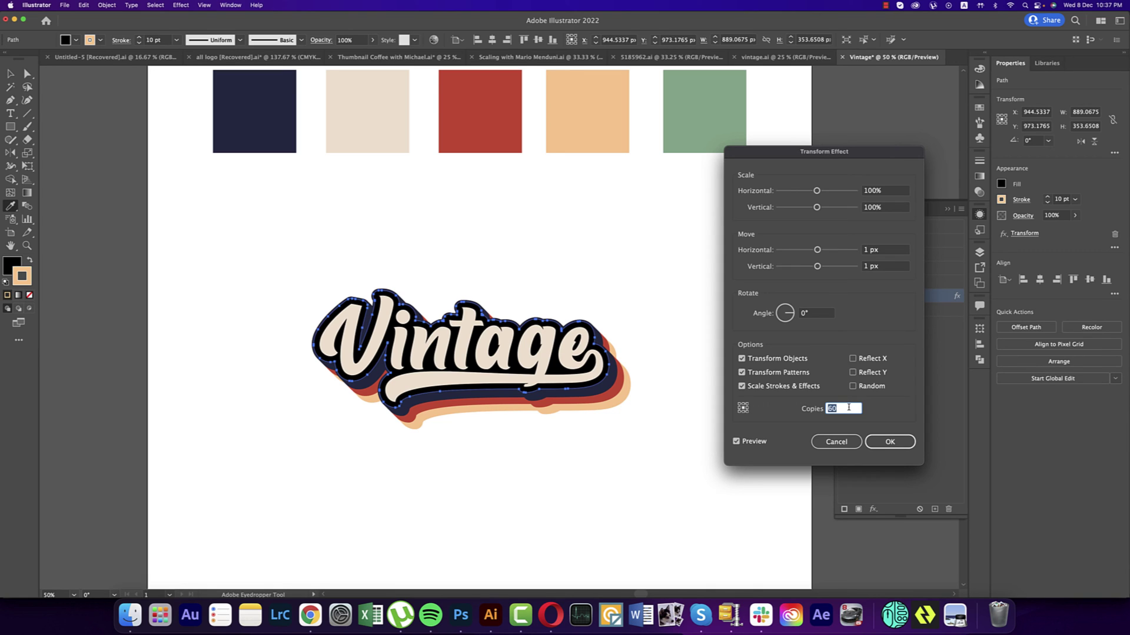
{"action": "type", "text": "8"}
{"action": "key", "text": "Return"}
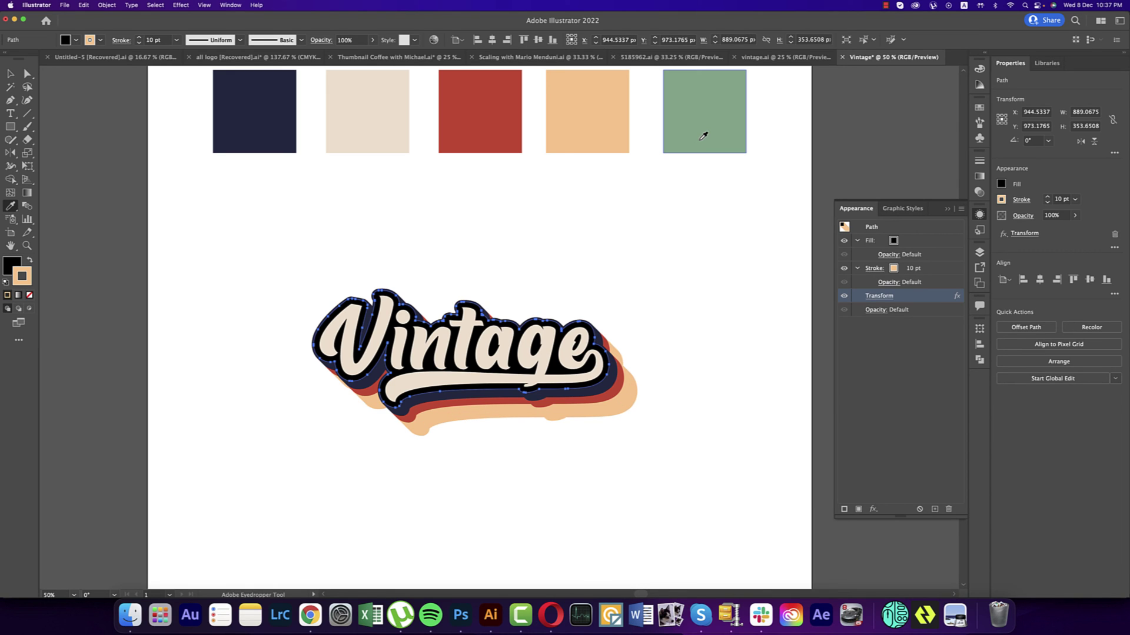
{"action": "left_click", "coordinate": [704, 136], "text": "shift"}
Move the five colour swatches above the artboard
{"action": "left_click", "coordinate": [947, 209]}
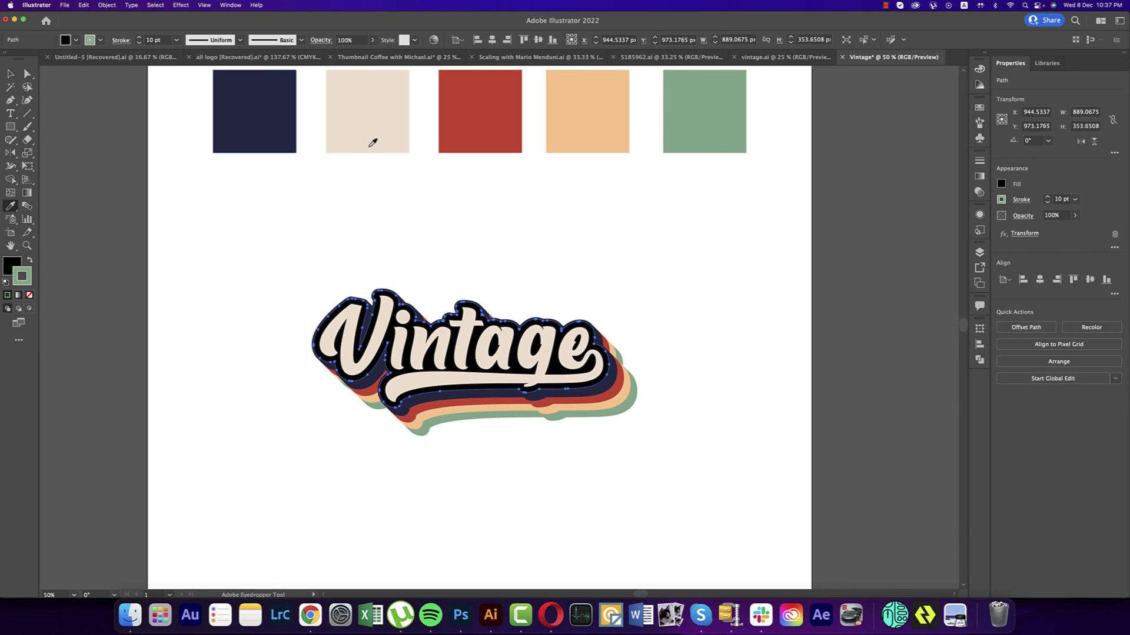
{"action": "key", "text": "v"}
{"action": "left_click", "coordinate": [252, 220]}
{"action": "key", "text": "super+minus"}
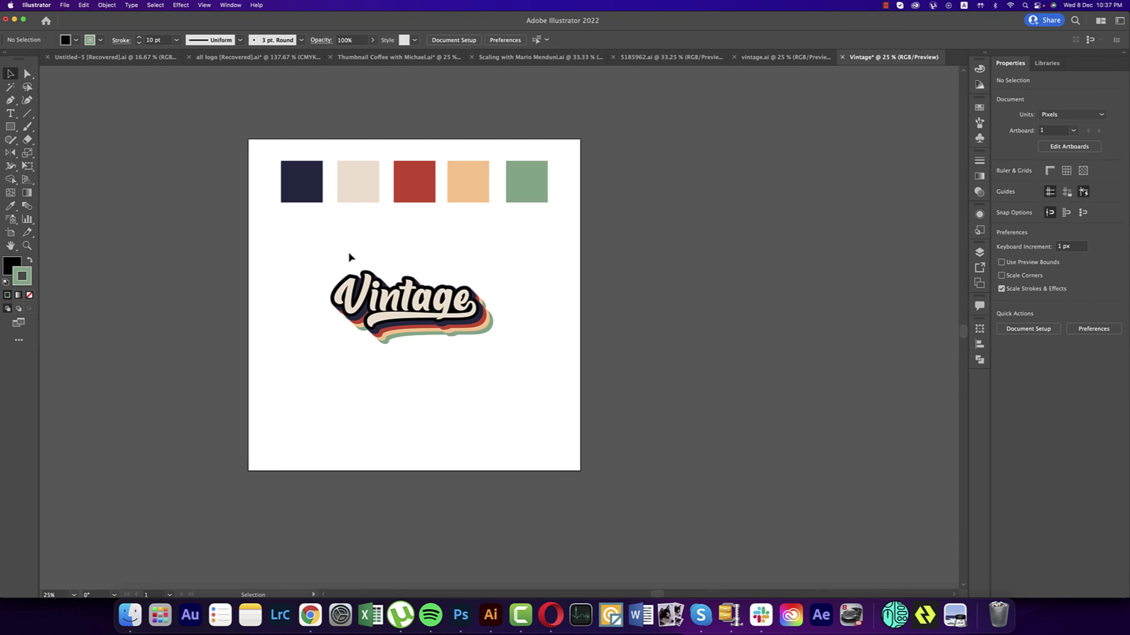
{"action": "left_click_drag", "start_coordinate": [333, 232], "coordinate": [390, 292]}
{"action": "left_click", "coordinate": [535, 254]}
{"action": "left_click_drag", "start_coordinate": [580, 252], "coordinate": [575, 177]}
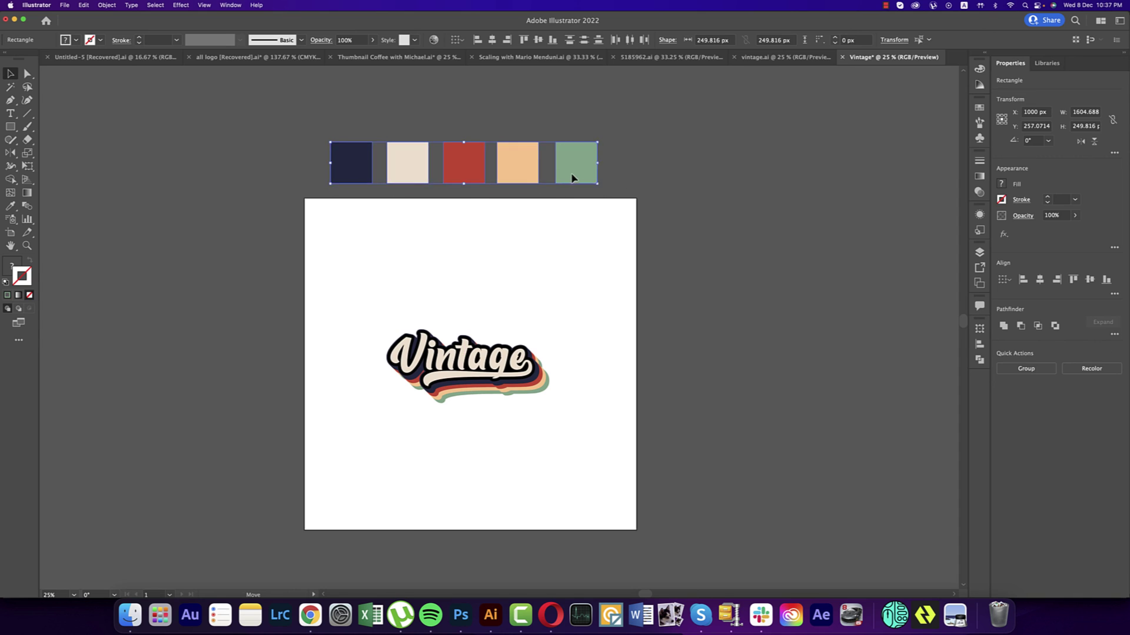
{"action": "scroll", "coordinate": [564, 343], "scroll_direction": "down", "scroll_amount": 1}
{"action": "left_click", "coordinate": [564, 343]}
Select all the Vintage lettering pieces and group them
{"action": "left_click_drag", "start_coordinate": [564, 343], "coordinate": [599, 307]}
{"action": "key", "text": "super+plus"}
{"action": "left_click", "coordinate": [641, 377]}
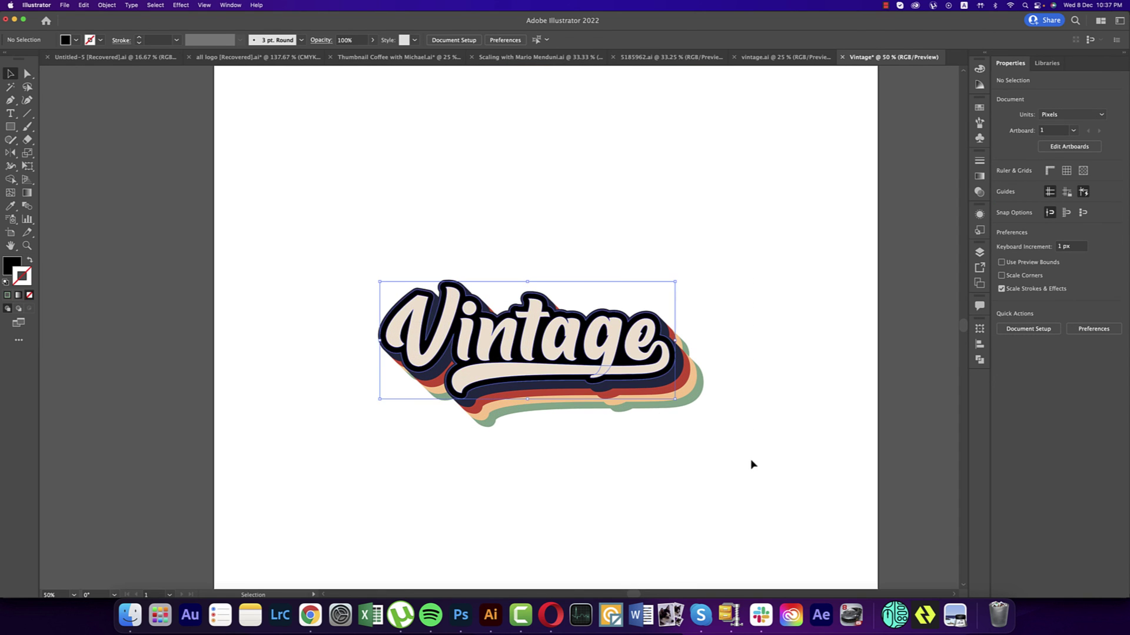
{"action": "key", "text": "super+minus"}
{"action": "key", "text": "super+g"}
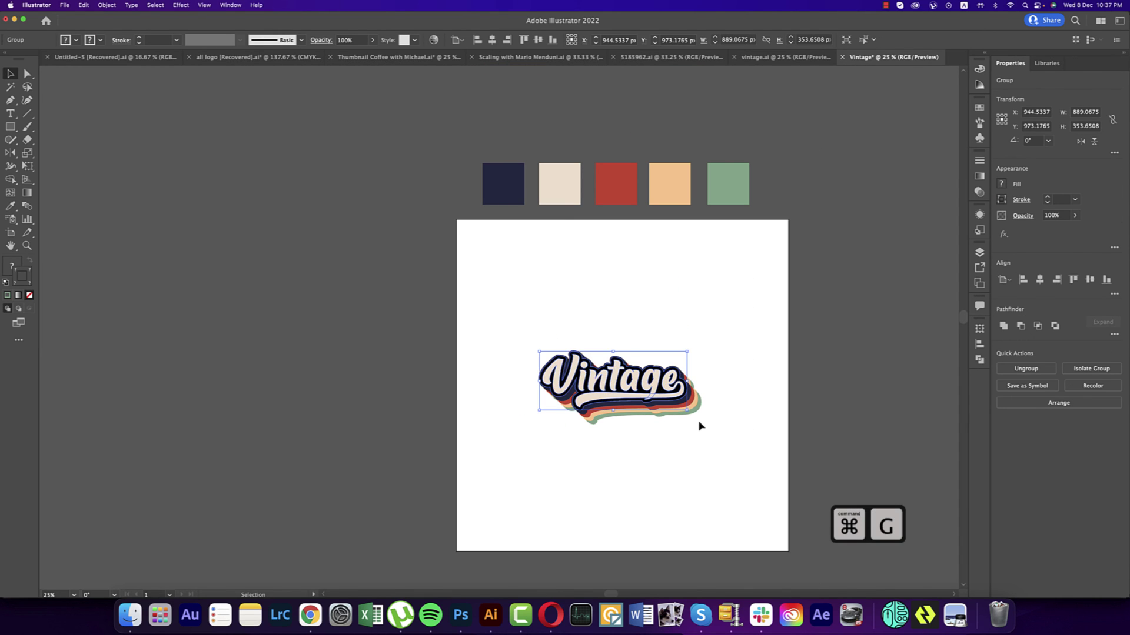
{"action": "left_click_drag", "start_coordinate": [748, 401], "coordinate": [704, 366]}
Place the textured paper image from Downloads over the artboard, behind the Vintage logo
{"action": "left_click", "coordinate": [66, 5]}
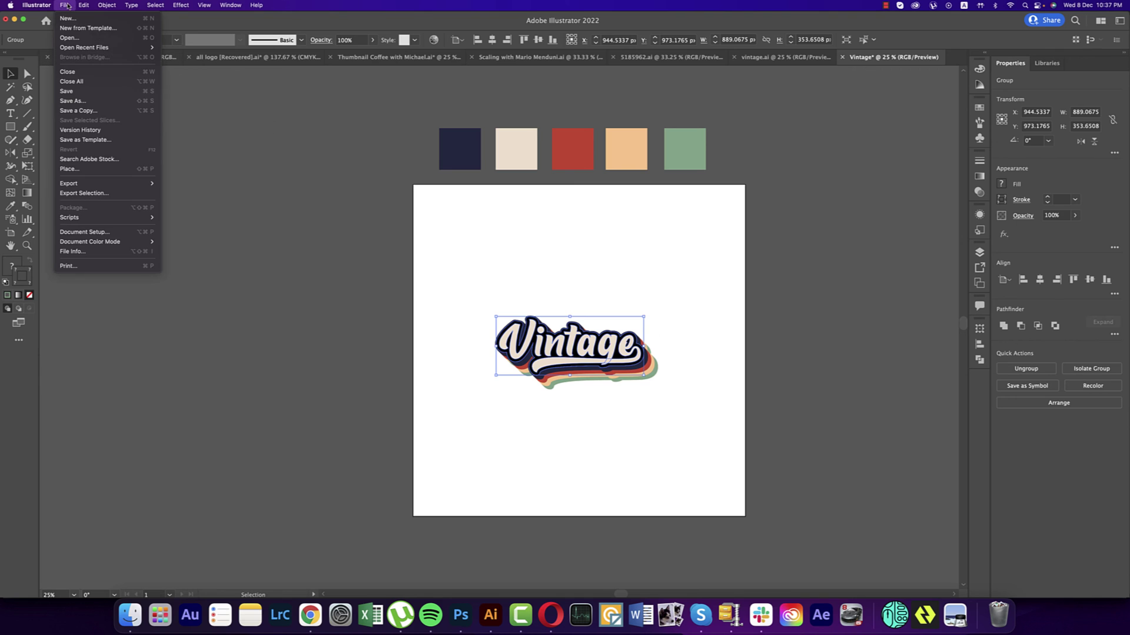
{"action": "left_click", "coordinate": [497, 269]}
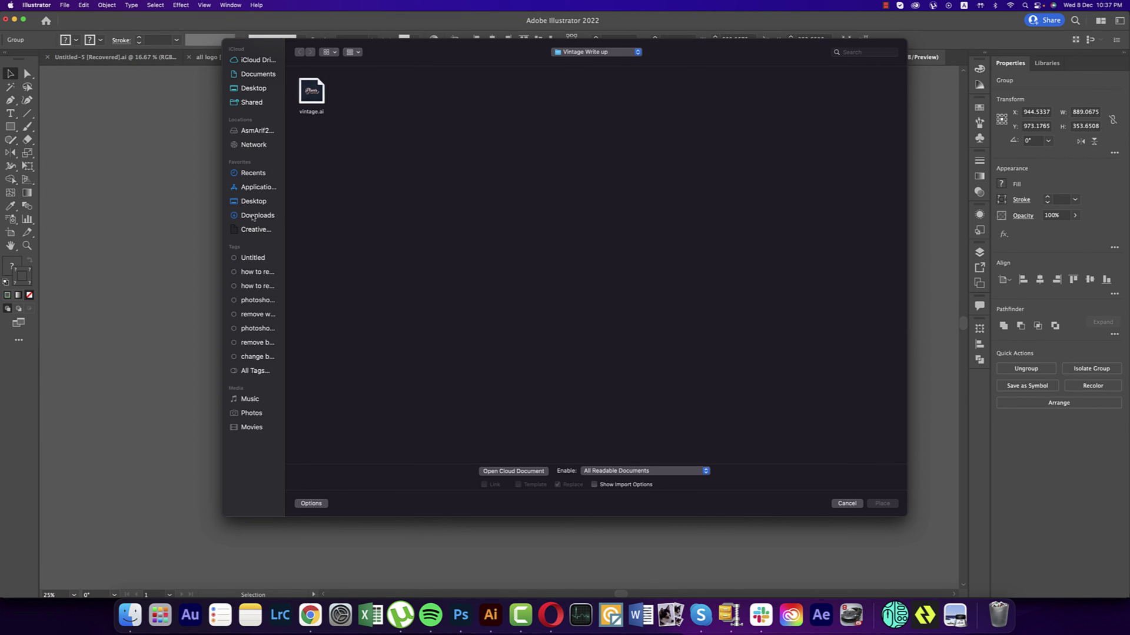
{"action": "left_click", "coordinate": [254, 215]}
{"action": "double_click", "coordinate": [312, 98]}
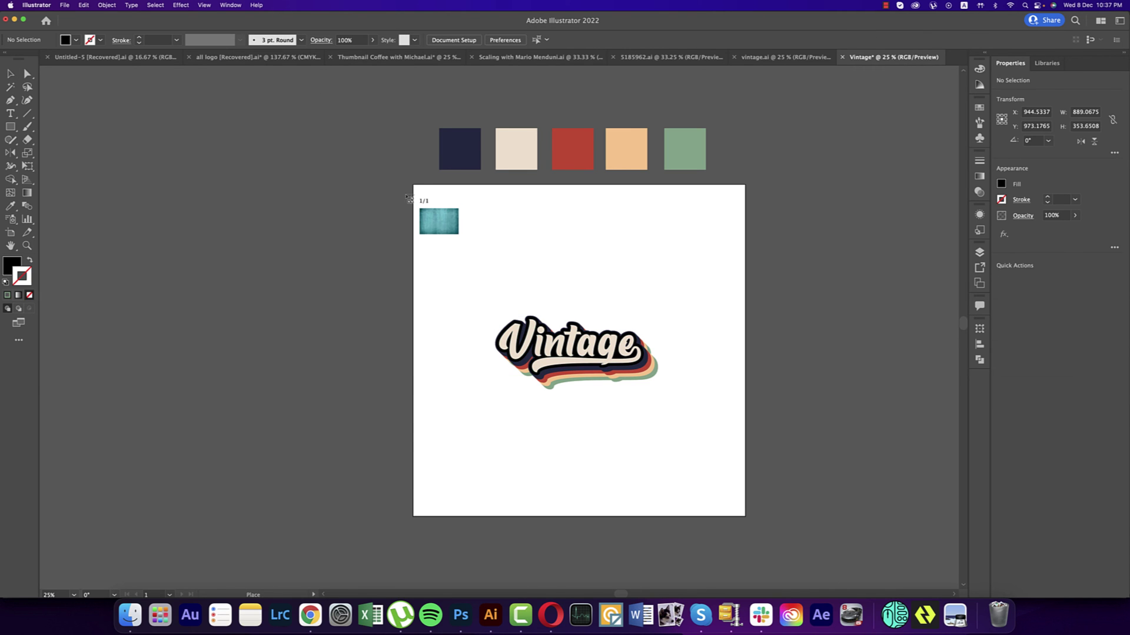
{"action": "mouse_move", "coordinate": [411, 186]}
{"action": "left_mouse_down"}
{"action": "mouse_move", "coordinate": [529, 331]}
{"action": "mouse_move", "coordinate": [851, 527]}
{"action": "mouse_move", "coordinate": [919, 534]}
{"action": "left_mouse_up"}
{"action": "left_click_drag", "start_coordinate": [741, 438], "coordinate": [665, 429]}
{"action": "key", "text": "super+shift+bracketleft"}
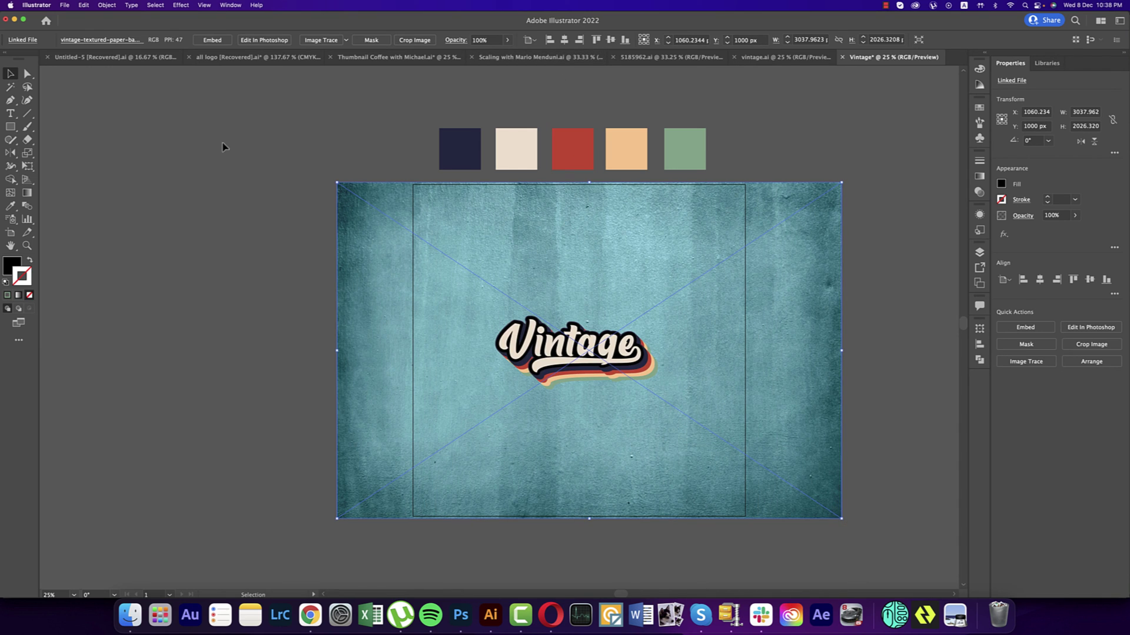
Make the dark navy swatch colour the active fill
{"action": "left_click", "coordinate": [450, 153]}
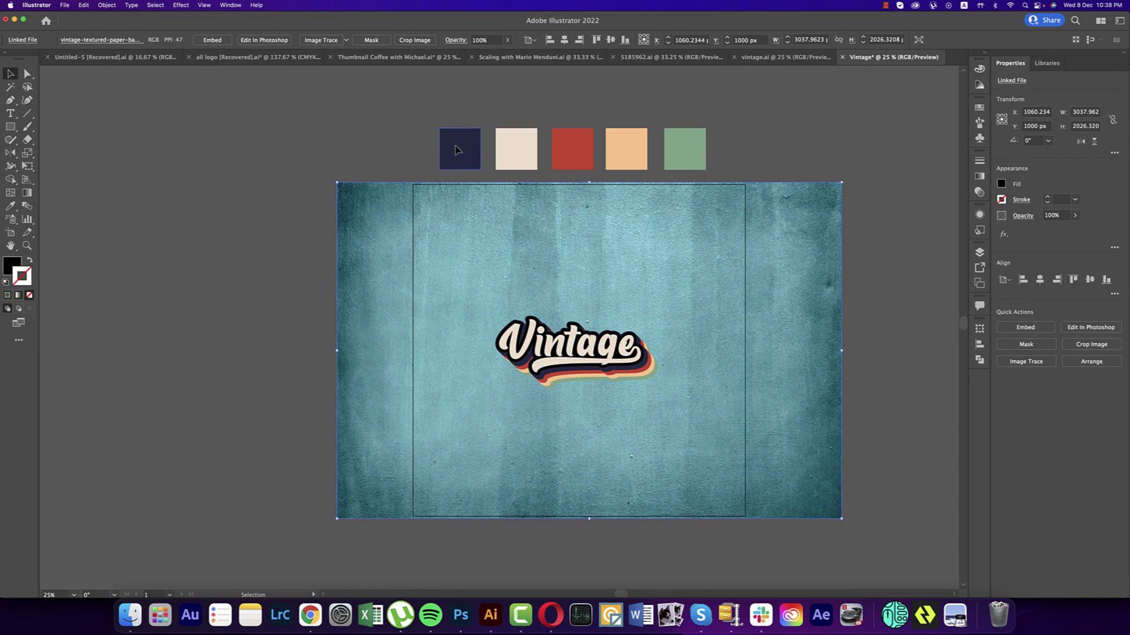
{"action": "left_click", "coordinate": [13, 265]}
{"action": "left_click", "coordinate": [10, 127]}
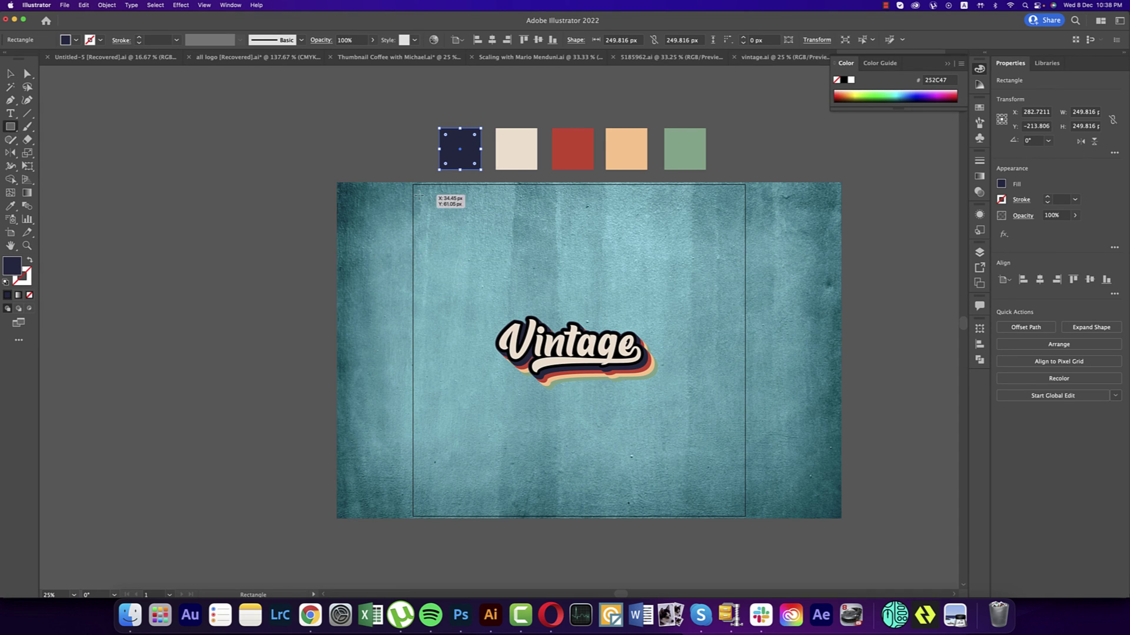
Draw a navy square over the artboard behind the logo, with the texture behind it
{"action": "mouse_move", "coordinate": [413, 185]}
{"action": "left_mouse_down"}
{"action": "mouse_move", "coordinate": [605, 377]}
{"action": "mouse_move", "coordinate": [746, 488]}
{"action": "left_mouse_up"}
{"action": "key", "text": "super+shift+bracketleft"}
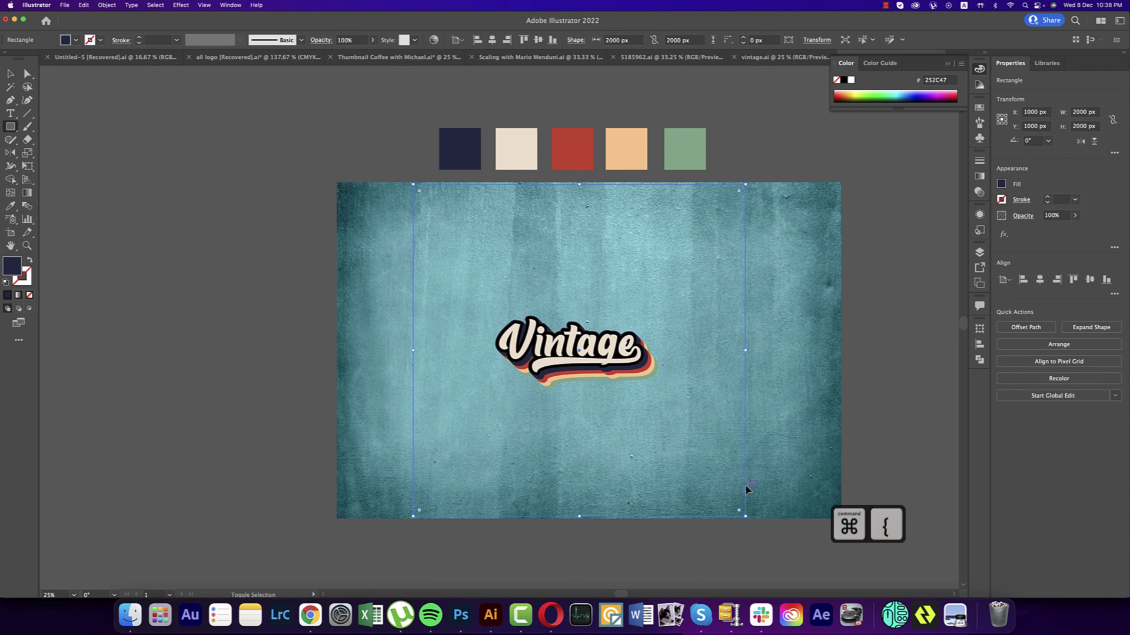
{"action": "key", "text": "v"}
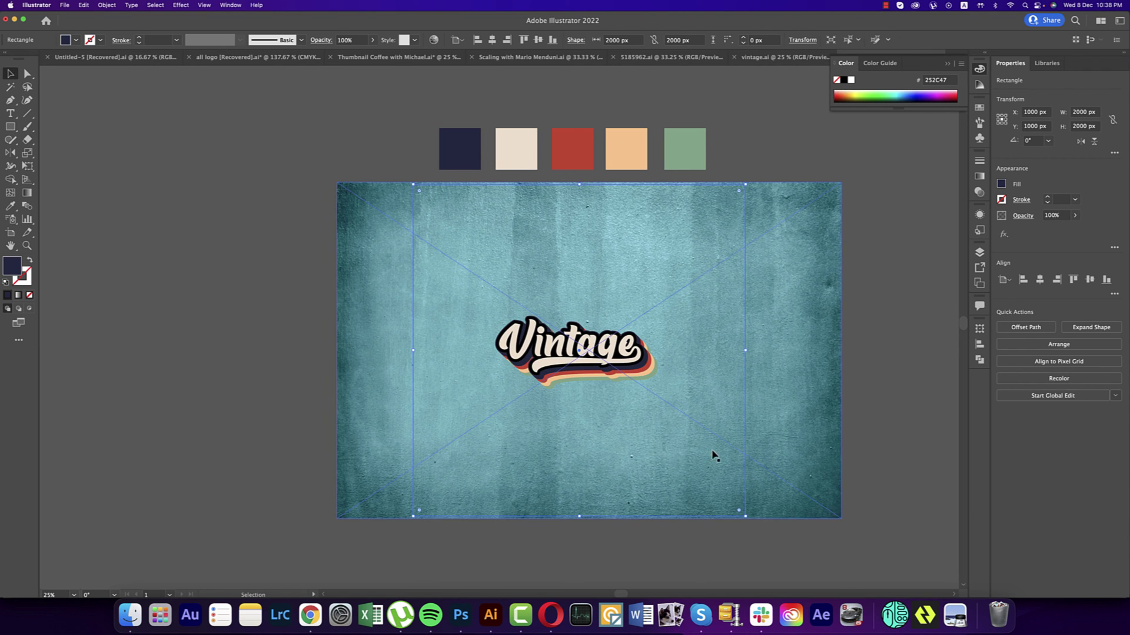
{"action": "left_click", "coordinate": [784, 453]}
{"action": "key", "text": "super+shift+bracketleft"}
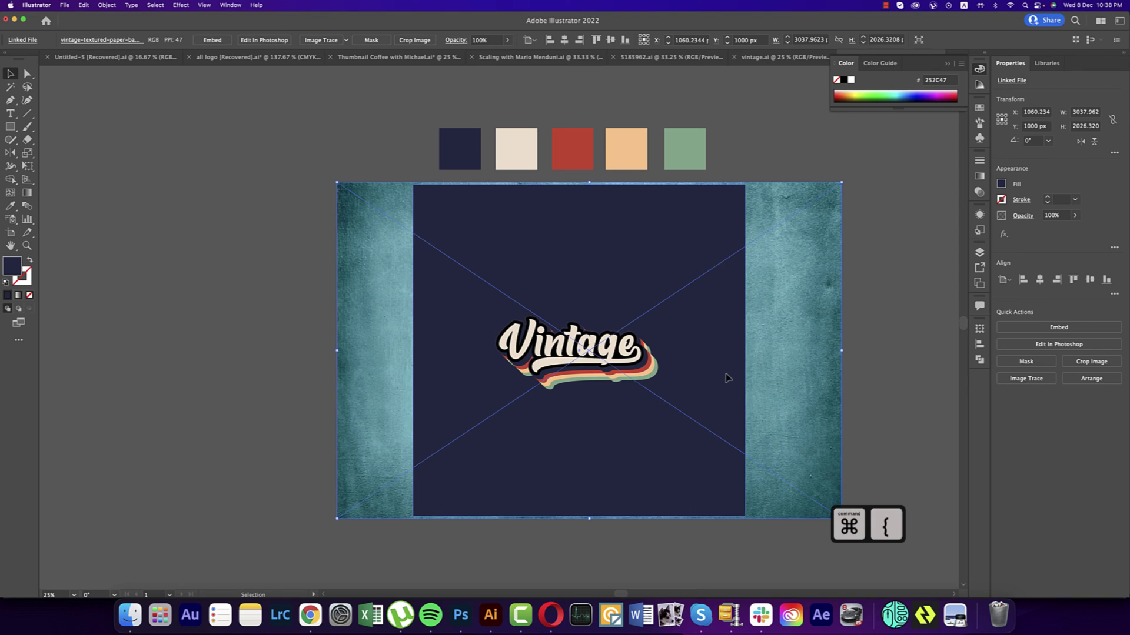
Clip the texture to a pasted copy of the navy square
{"action": "left_click", "coordinate": [714, 409]}
{"action": "key", "text": "super+f"}
{"action": "left_click", "coordinate": [807, 411], "text": "shift"}
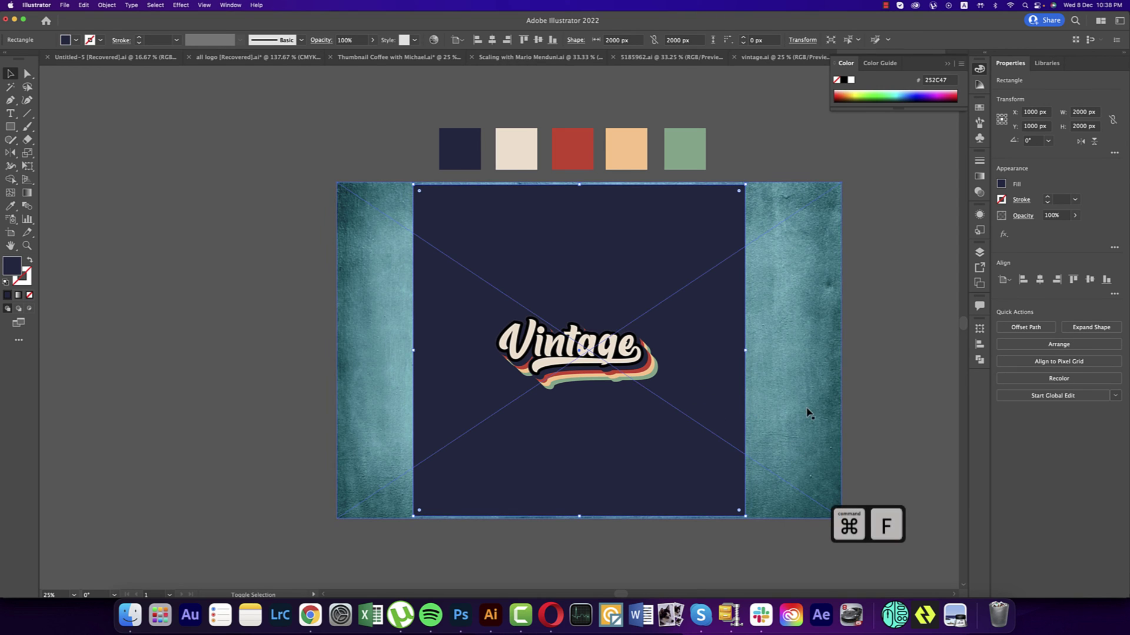
{"action": "right_click", "coordinate": [734, 369]}
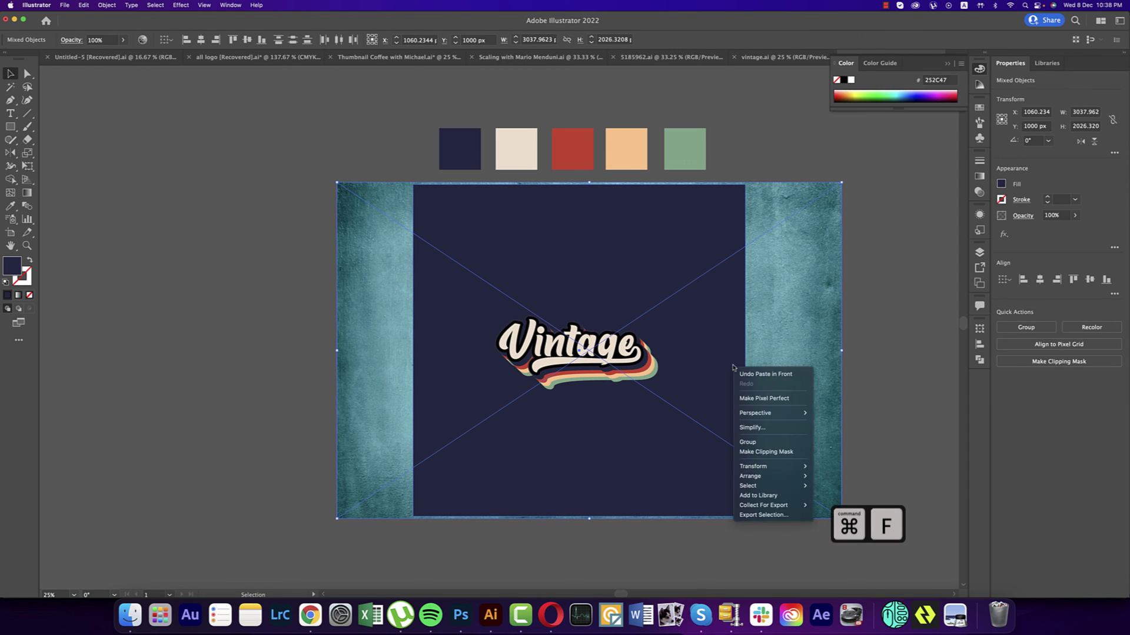
{"action": "left_click", "coordinate": [758, 452]}
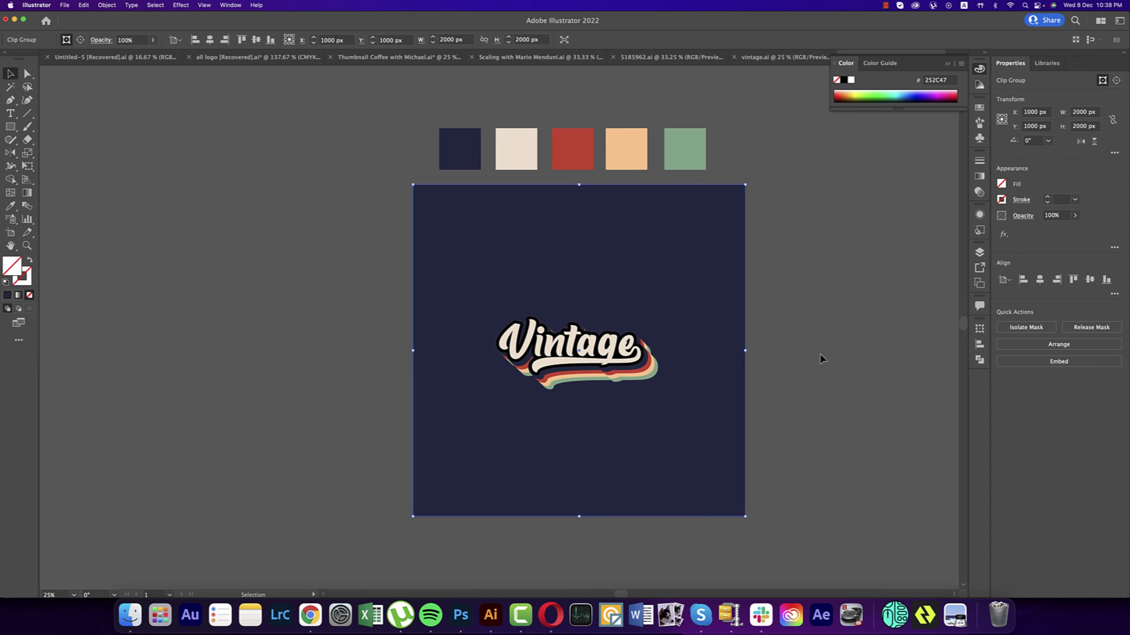
{"action": "key", "text": "super+z"}
Set the navy square to Multiply blending at 89% opacity
{"action": "left_click", "coordinate": [731, 338]}
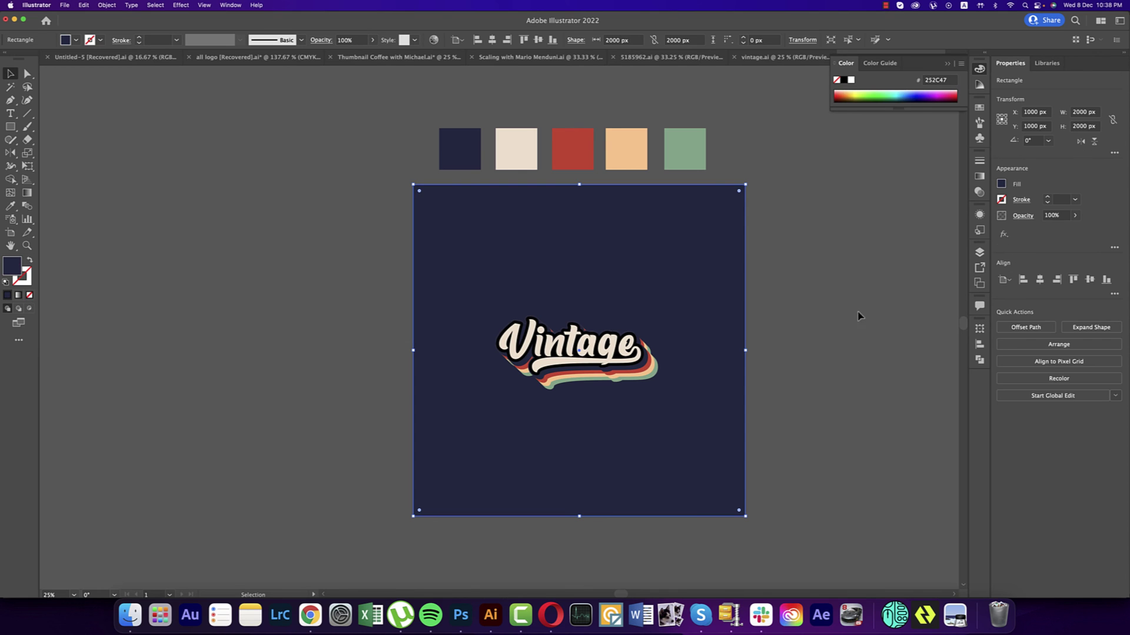
{"action": "left_click", "coordinate": [979, 193]}
{"action": "left_click", "coordinate": [857, 172]}
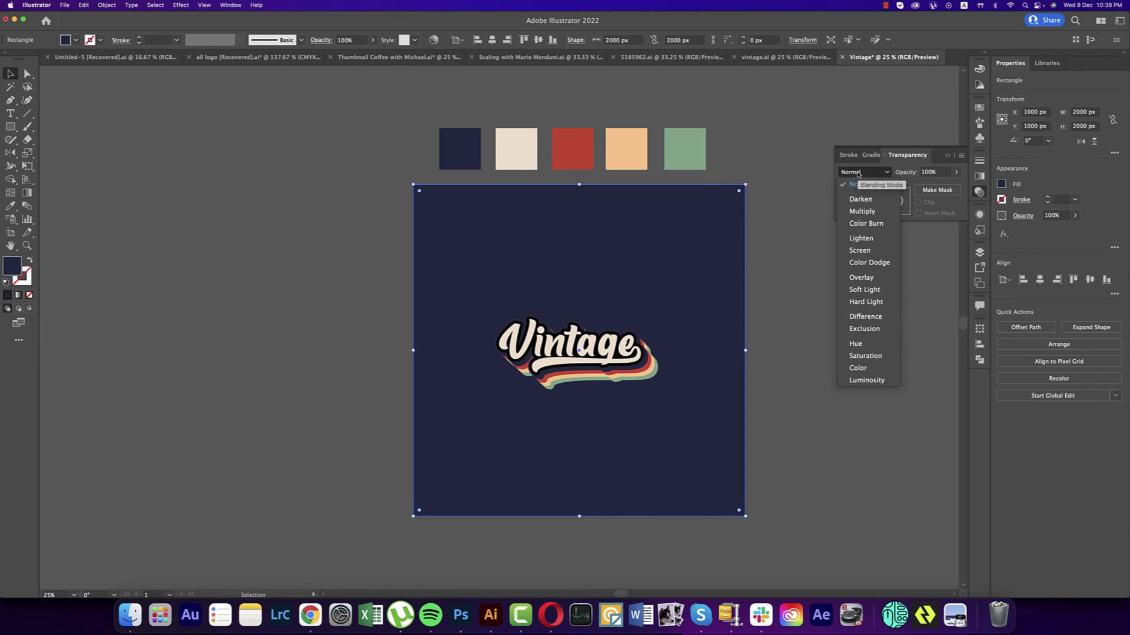
{"action": "left_click", "coordinate": [854, 211]}
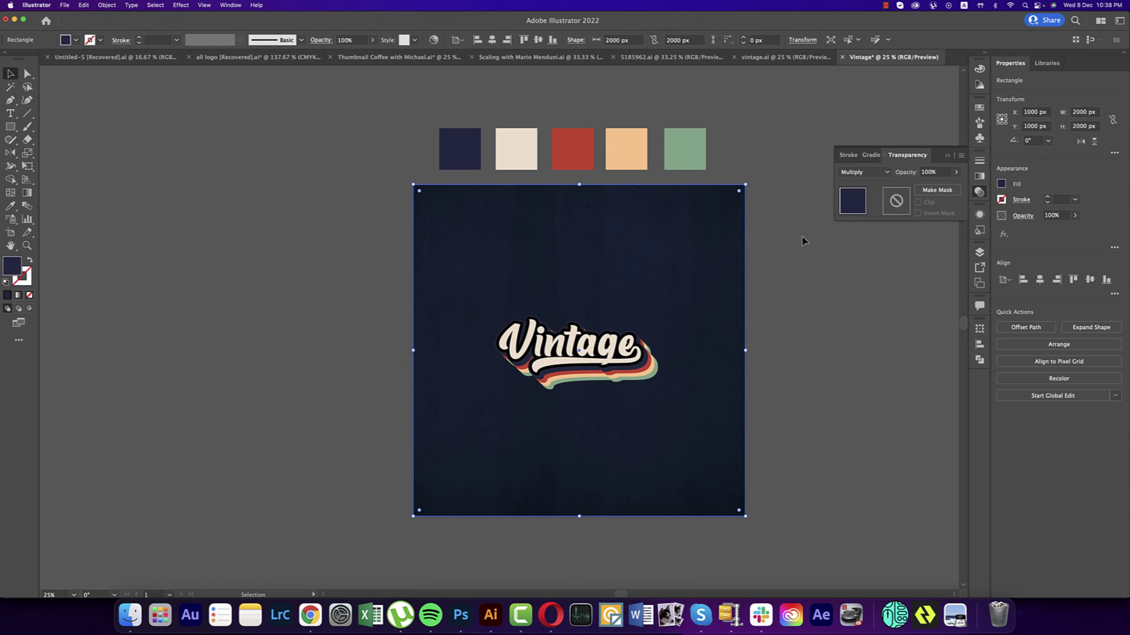
{"action": "left_click", "coordinate": [932, 172]}
{"action": "key", "text": "Down"}
{"action": "key", "text": "Down"}
Nudge the Vintage lettering group up slightly
{"action": "left_click", "coordinate": [848, 308]}
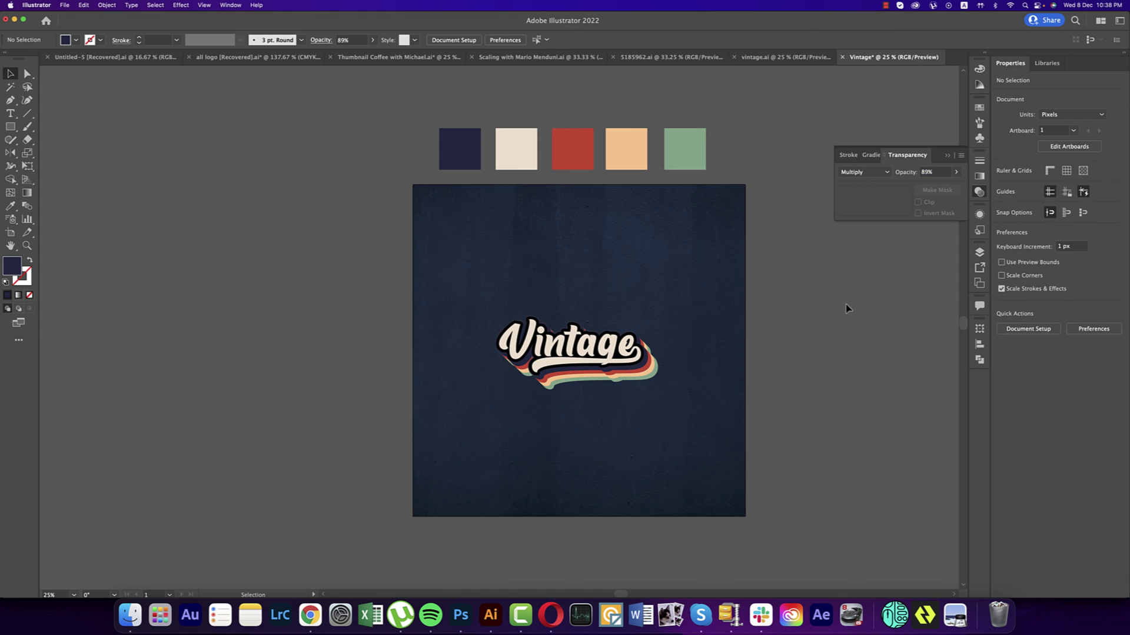
{"action": "scroll", "coordinate": [605, 322], "scroll_direction": "up", "scroll_amount": 3}
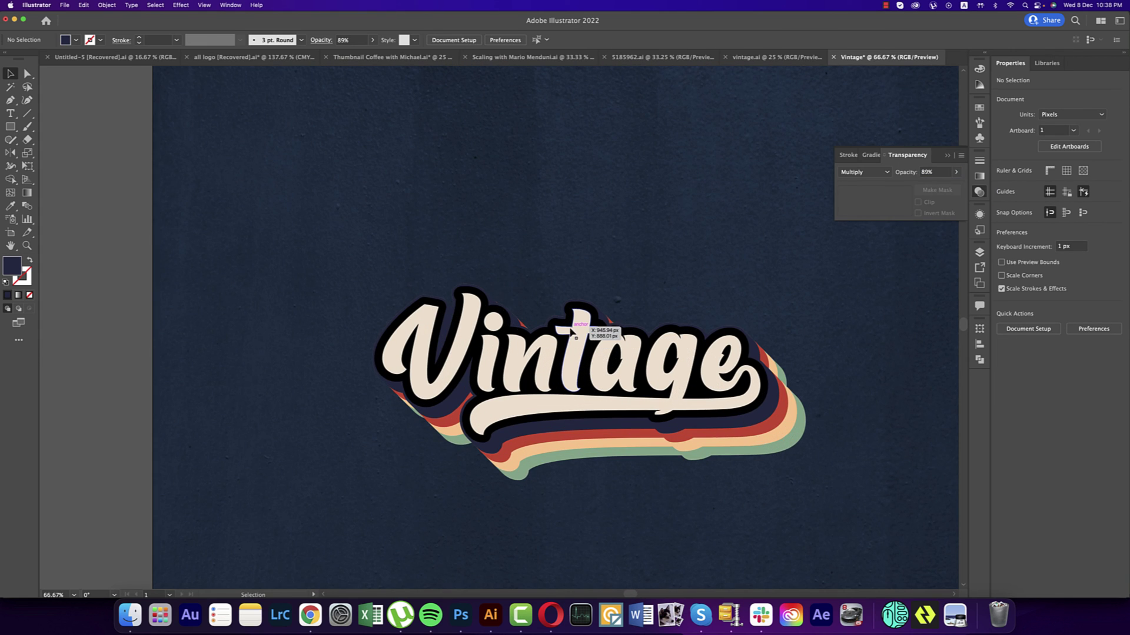
{"action": "left_click", "coordinate": [485, 296]}
{"action": "left_click_drag", "start_coordinate": [485, 296], "coordinate": [488, 263]}
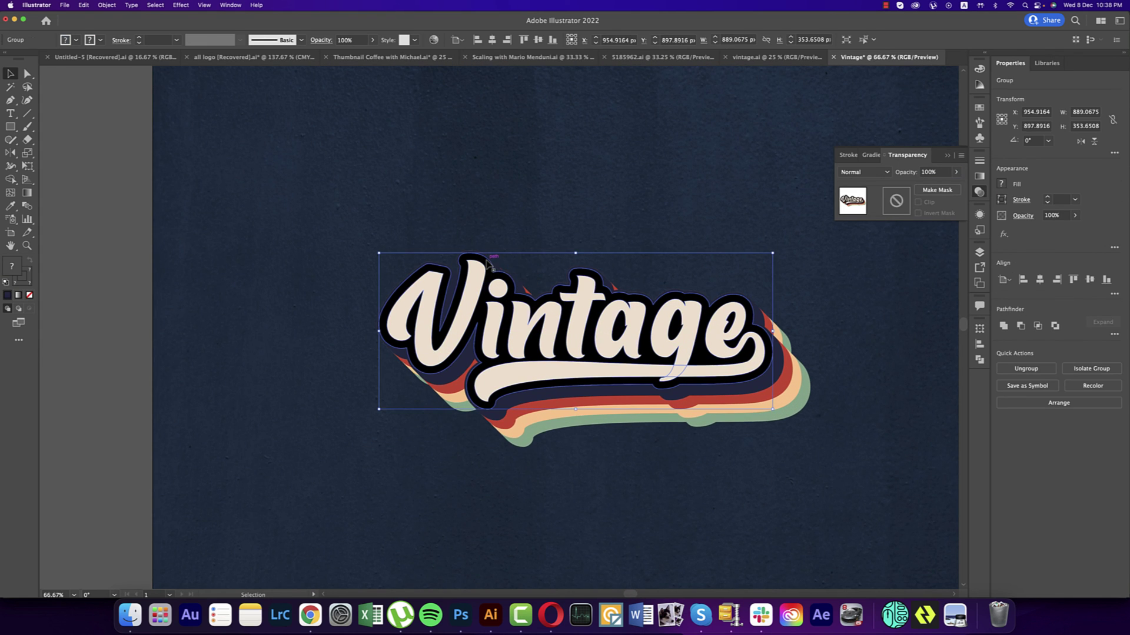
Inside the group, fill the lettering's outline path with navy from the swatch
{"action": "double_click", "coordinate": [488, 262]}
{"action": "scroll", "coordinate": [488, 263], "scroll_direction": "down", "scroll_amount": 2}
{"action": "left_click_drag", "start_coordinate": [519, 245], "coordinate": [516, 378]}
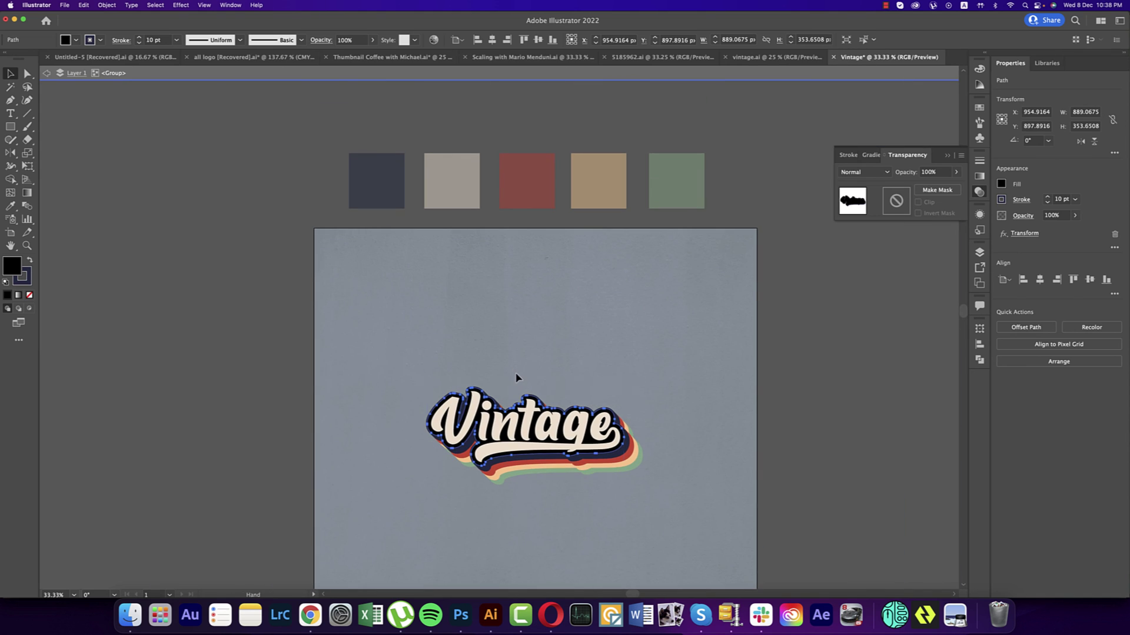
{"action": "key", "text": "i"}
{"action": "left_click", "coordinate": [373, 187]}
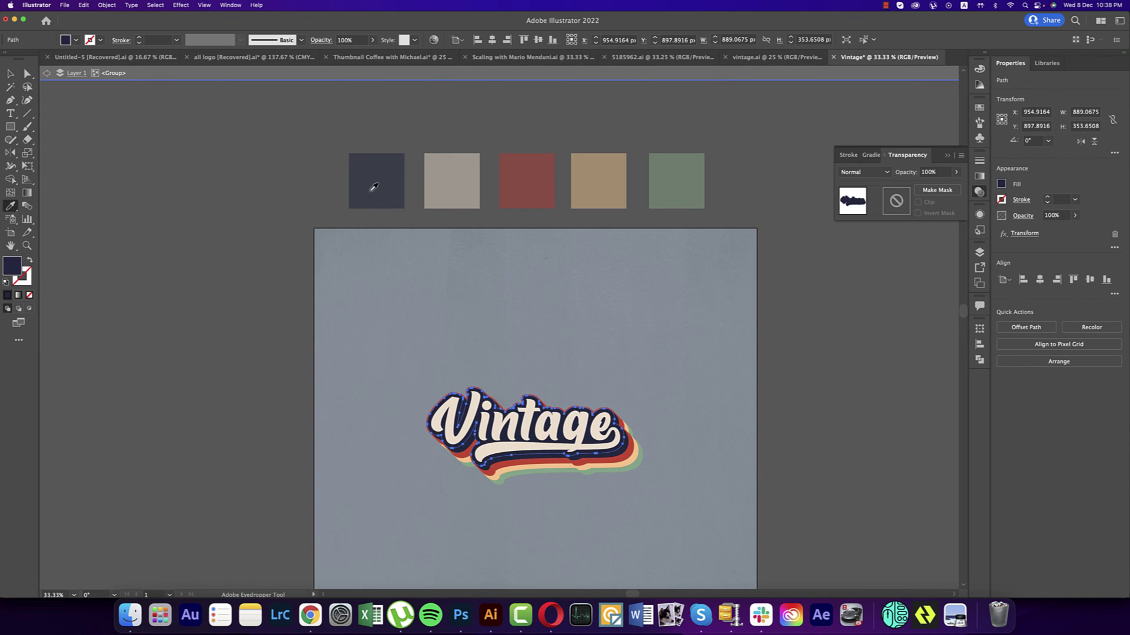
{"action": "key", "text": "super+z"}
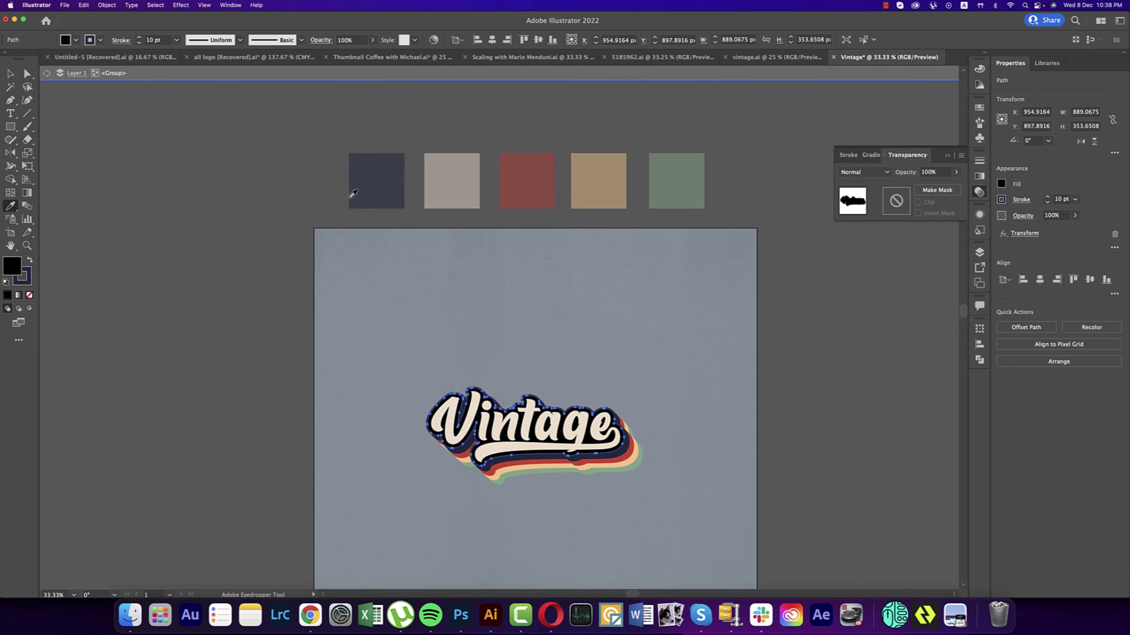
{"action": "left_click", "coordinate": [369, 185]}
Exit isolation mode, undo the last grouping of the artwork, and zoom out
{"action": "key", "text": "v"}
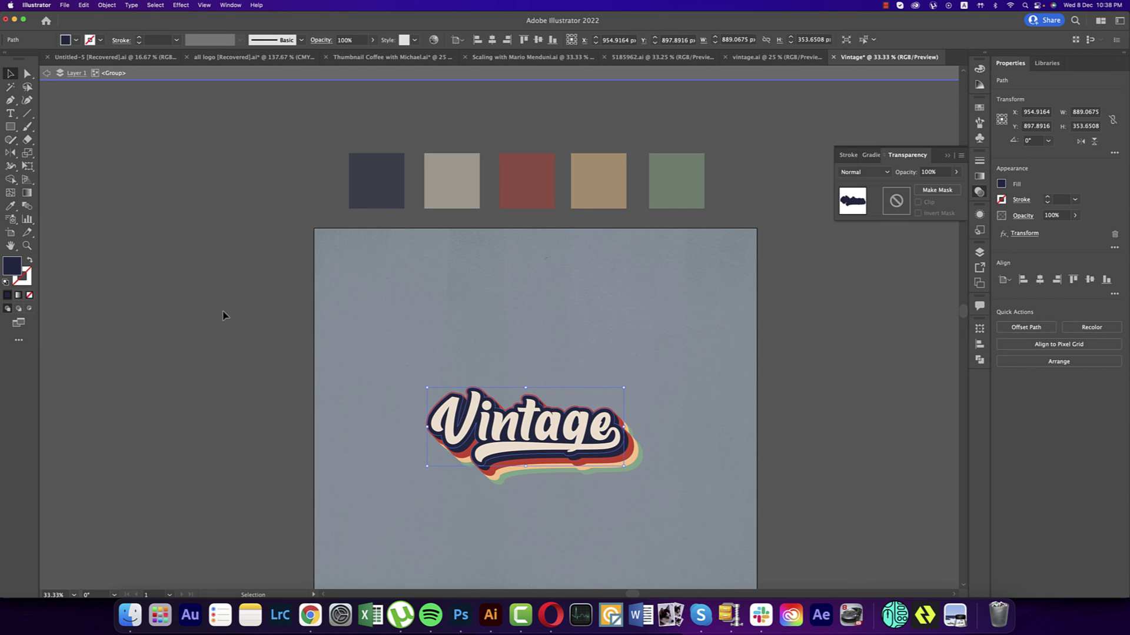
{"action": "double_click", "coordinate": [222, 315]}
{"action": "scroll", "coordinate": [526, 442], "scroll_direction": "up", "scroll_amount": 3}
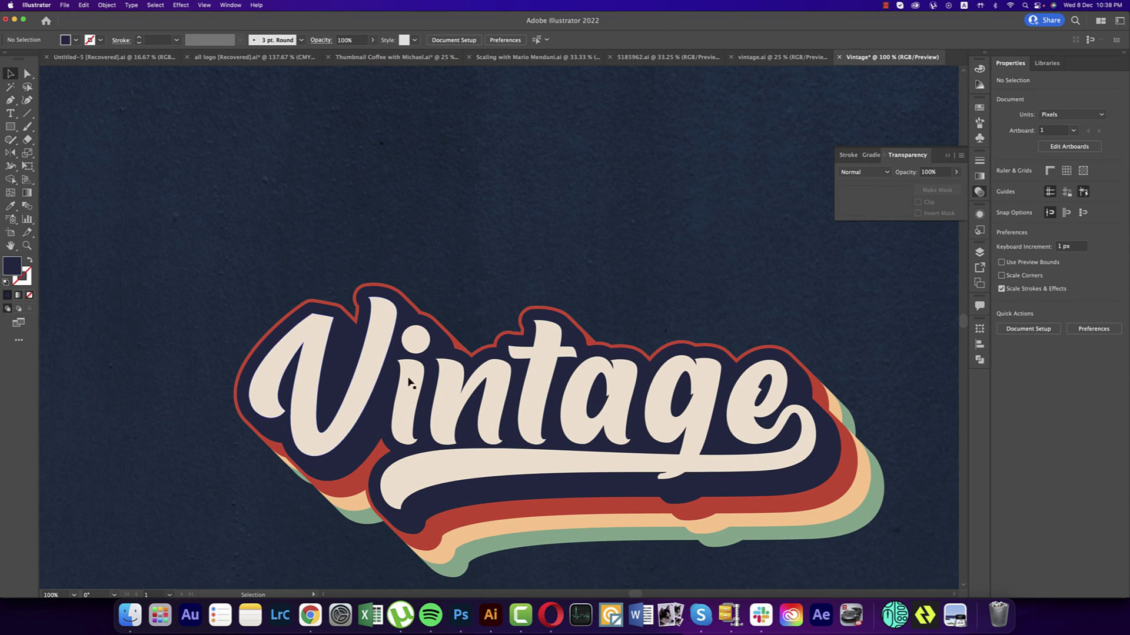
{"action": "left_click", "coordinate": [277, 337]}
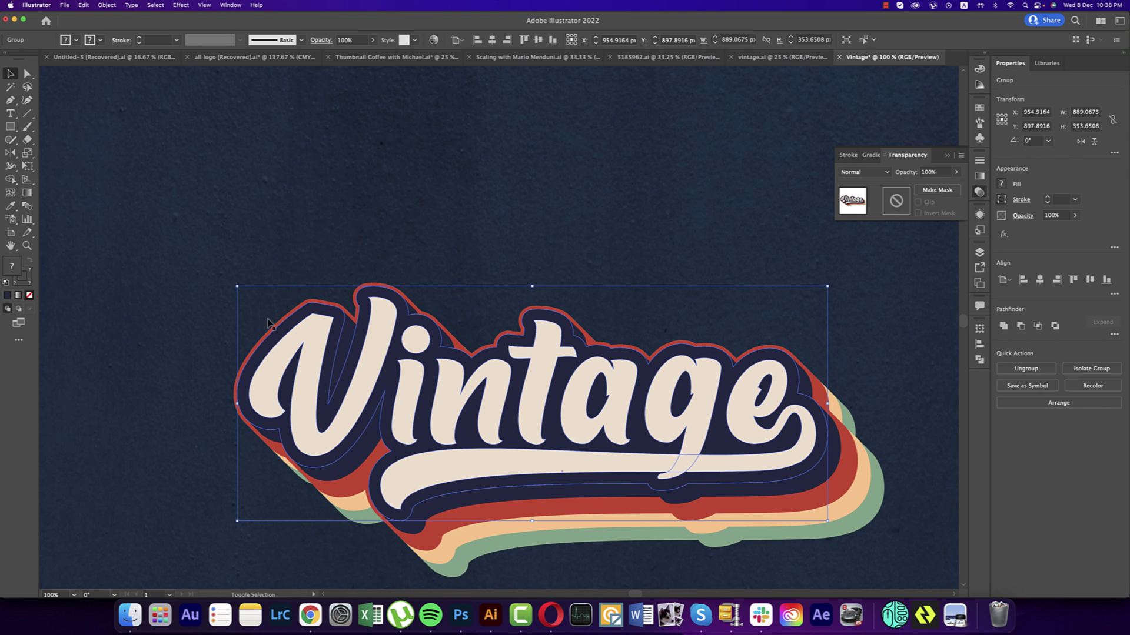
{"action": "key", "text": "super+z"}
{"action": "key", "text": "super+minus"}
{"action": "key", "text": "super+minus"}
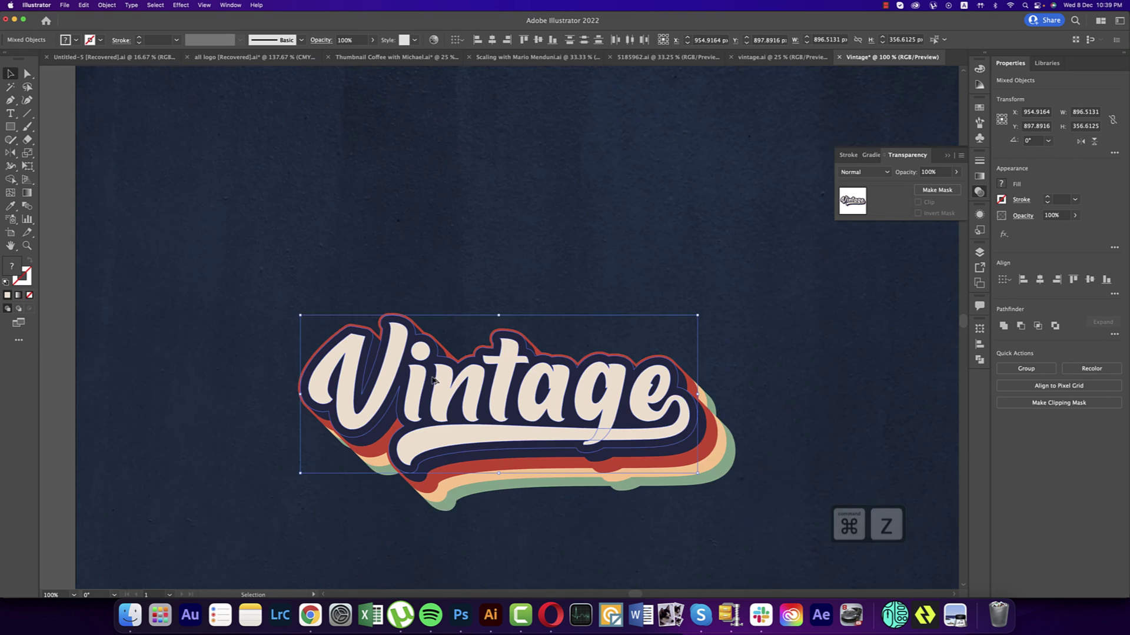
{"action": "left_click", "coordinate": [868, 446]}
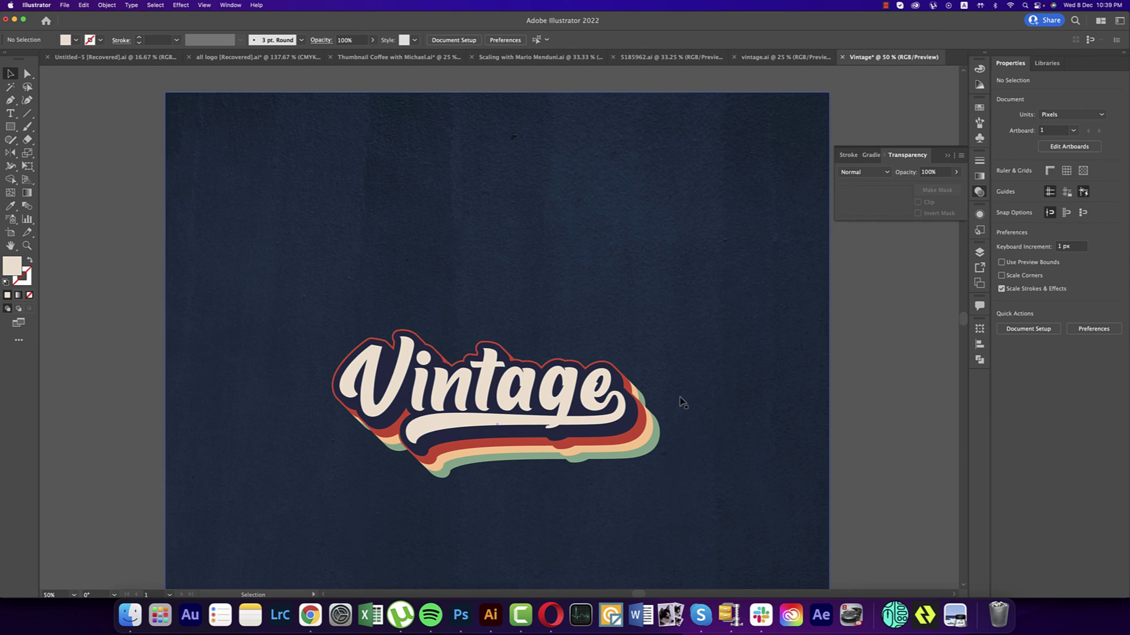
{"action": "key", "text": "super+minus"}
{"action": "key", "text": "super+minus"}
Group only the Vintage lettering pieces and centre them horizontally and vertically on the square
{"action": "left_click_drag", "start_coordinate": [346, 294], "coordinate": [676, 431]}
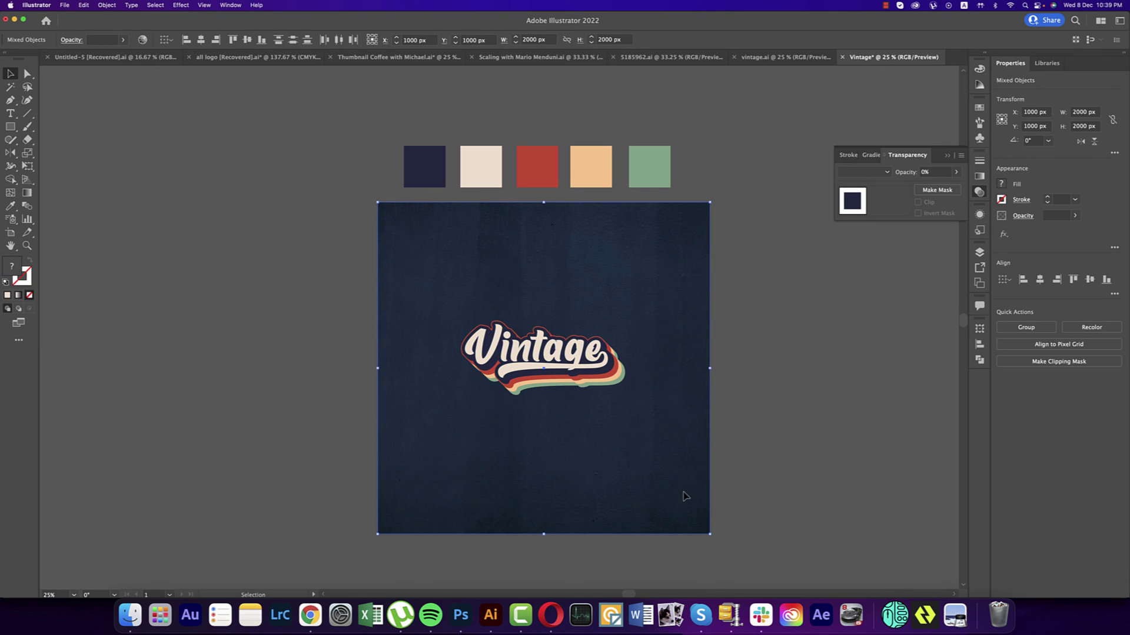
{"action": "left_click", "coordinate": [406, 330], "text": "shift"}
{"action": "left_click_drag", "start_coordinate": [345, 308], "coordinate": [767, 420]}
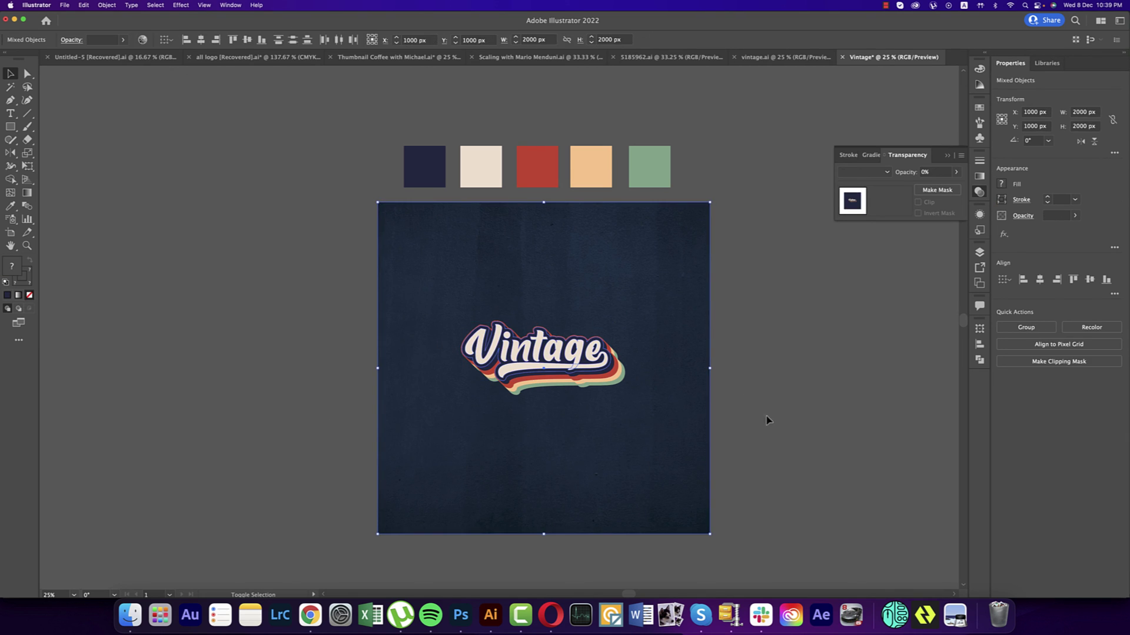
{"action": "left_click_drag", "start_coordinate": [696, 496], "coordinate": [697, 495]}
{"action": "key", "text": "super+g"}
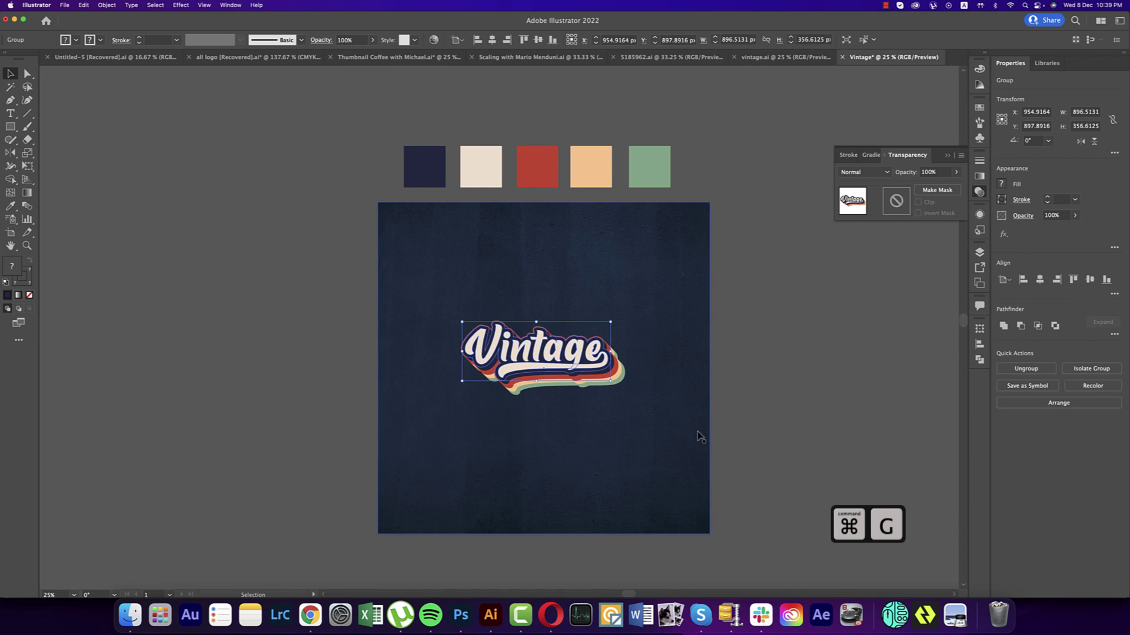
{"action": "left_click", "coordinate": [492, 40]}
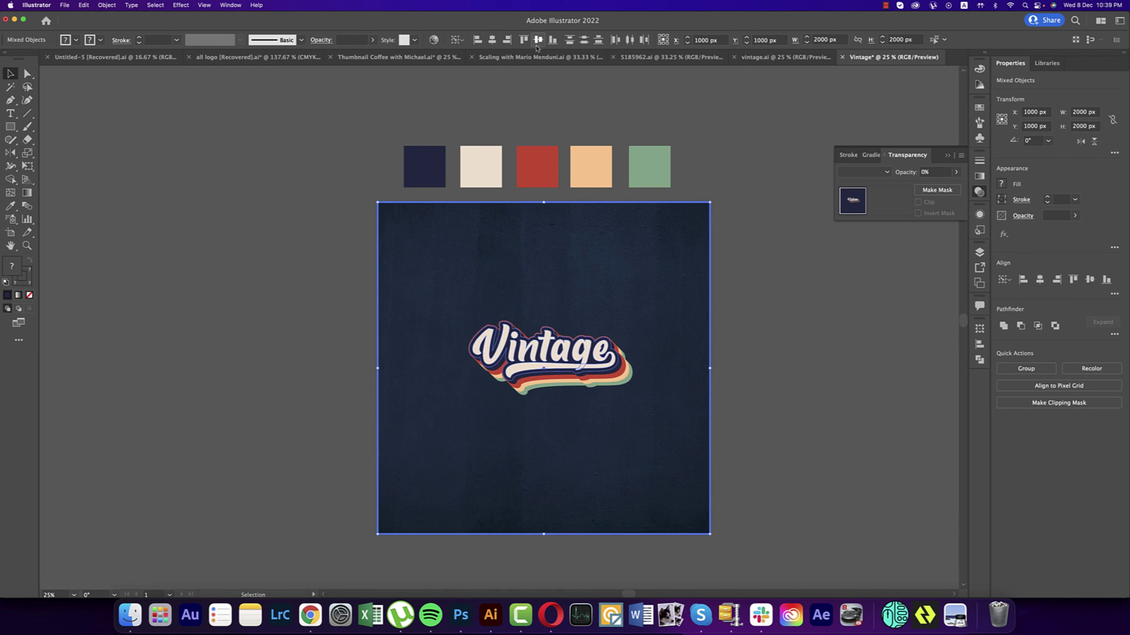
{"action": "left_click", "coordinate": [538, 39]}
Shrink the five colour swatches and move them above the artboard's left edge
{"action": "left_click", "coordinate": [750, 308]}
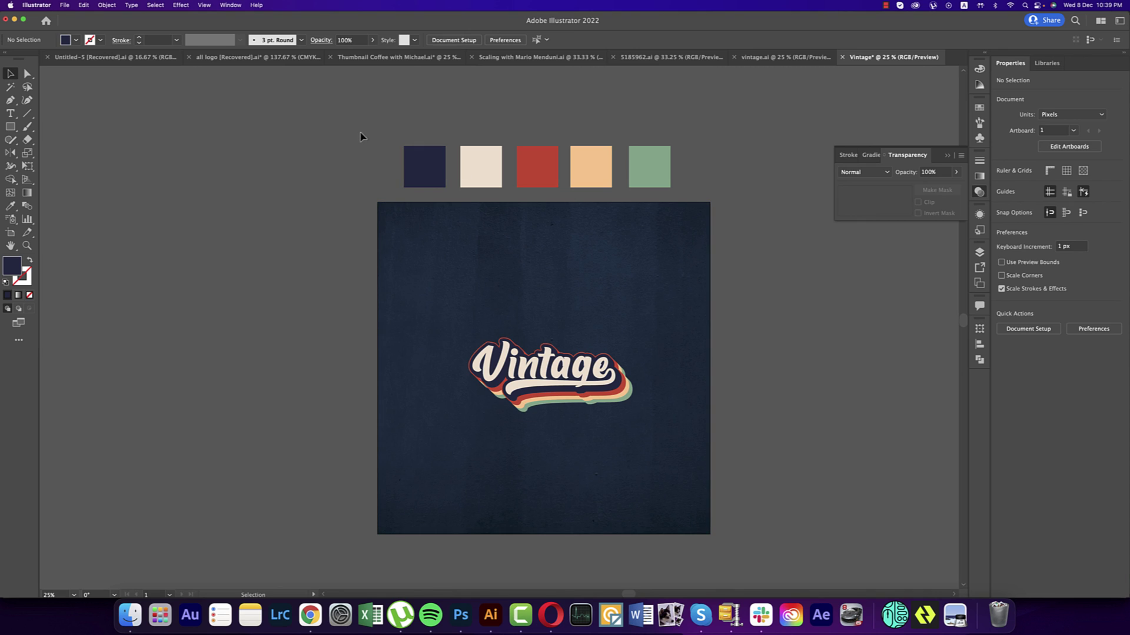
{"action": "left_click_drag", "start_coordinate": [361, 136], "coordinate": [758, 189]}
{"action": "left_click_drag", "start_coordinate": [670, 167], "coordinate": [483, 179]}
{"action": "left_click", "coordinate": [563, 185]}
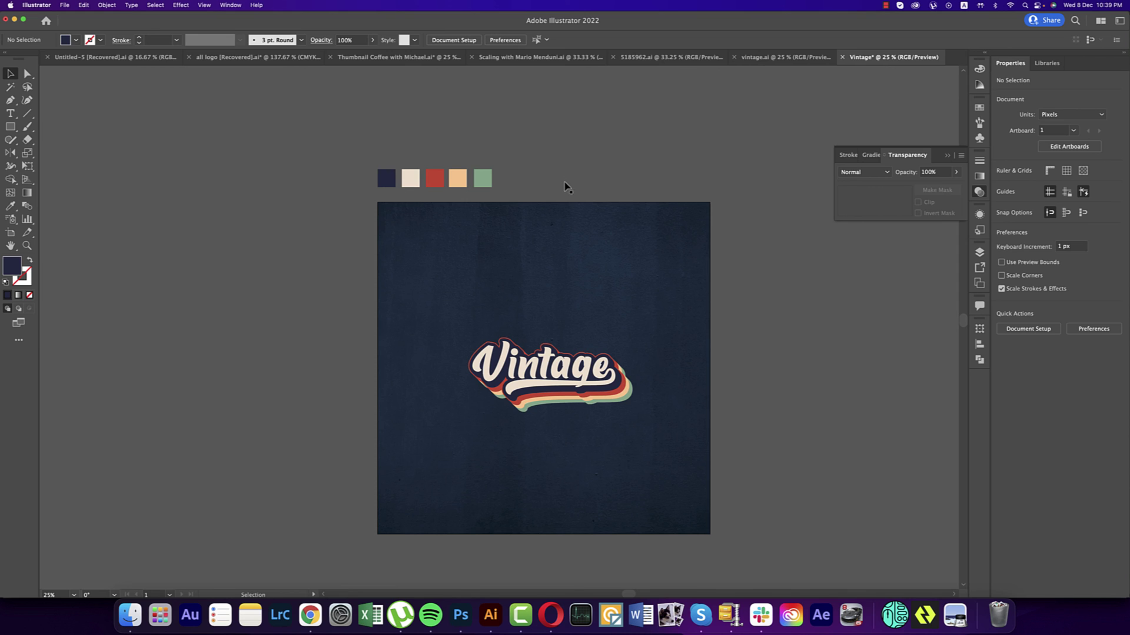
{"action": "scroll", "coordinate": [692, 376], "scroll_direction": "up", "scroll_amount": 1}
Ungroup the Vintage lettering
{"action": "left_click", "coordinate": [608, 404]}
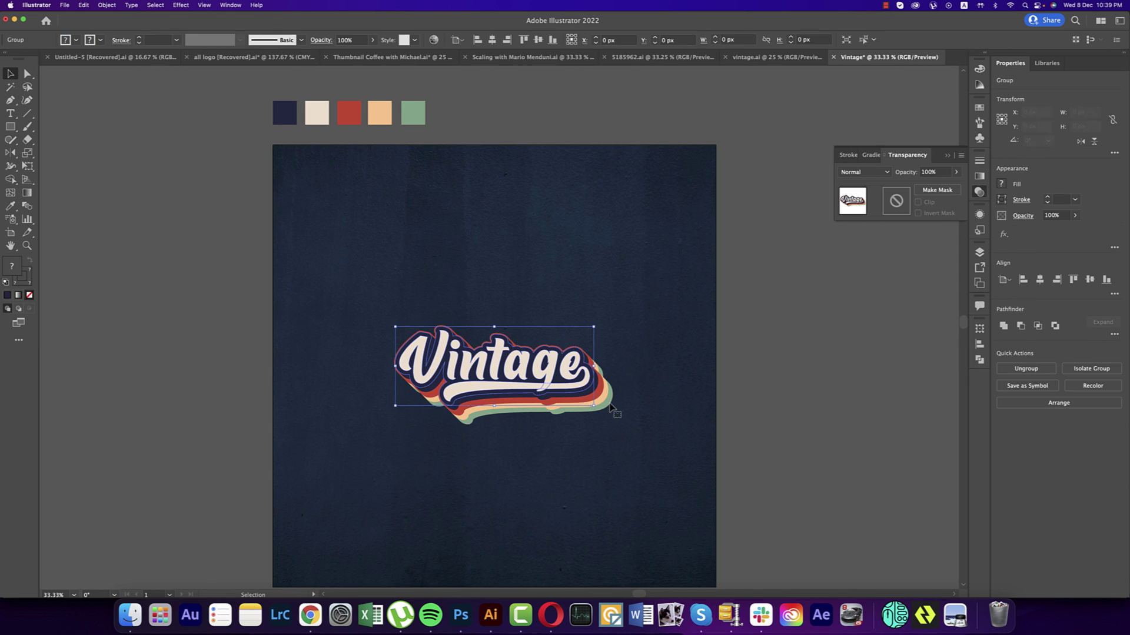
{"action": "right_click", "coordinate": [607, 404]}
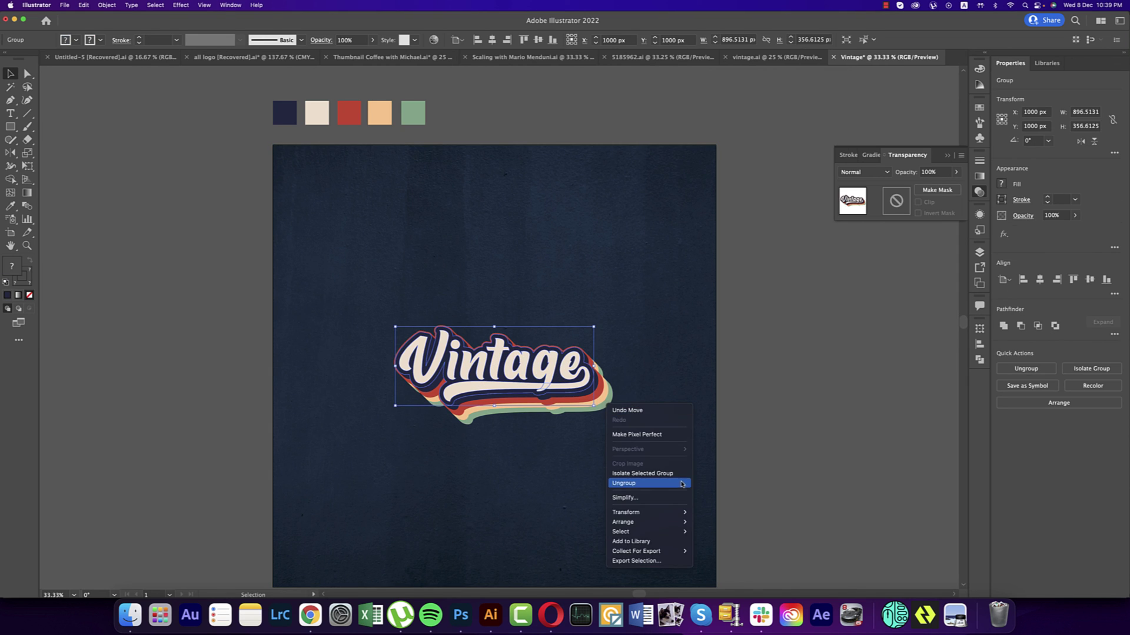
{"action": "left_click", "coordinate": [681, 484]}
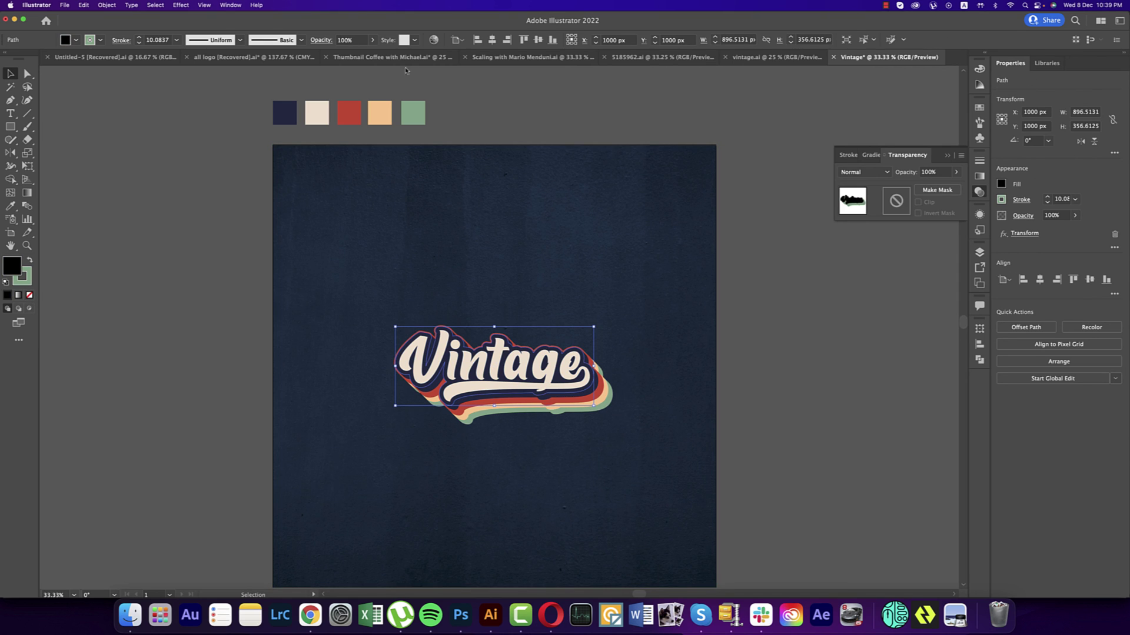
Give the back path a Multiply drop shadow: 75% opacity, 7 px offsets, 13 px blur
{"action": "left_click", "coordinate": [182, 6]}
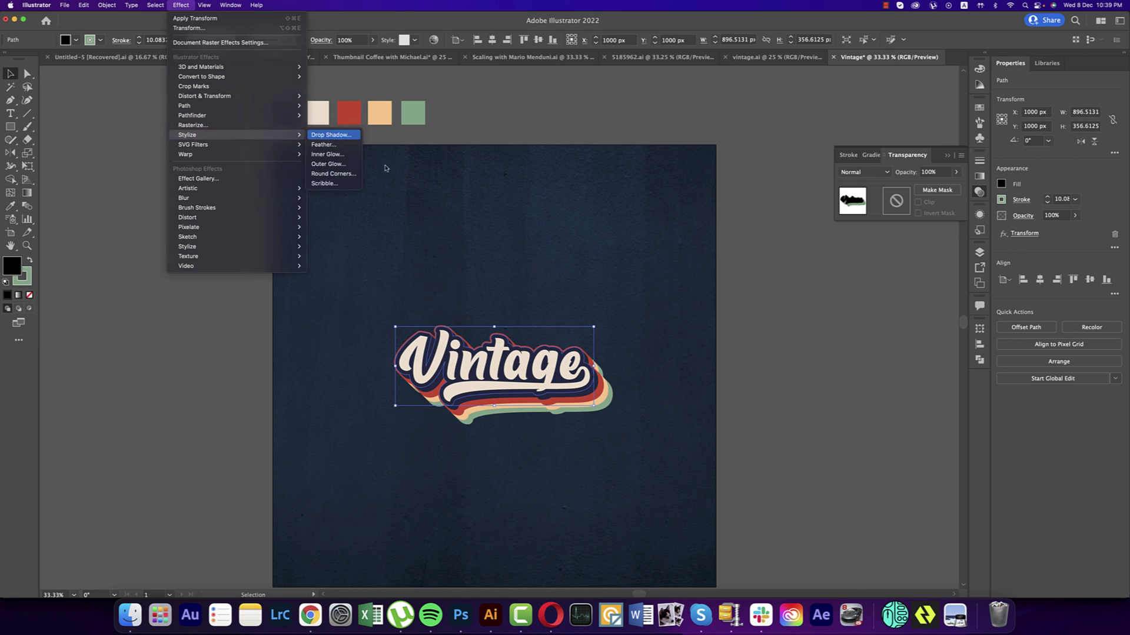
{"action": "left_click", "coordinate": [331, 135]}
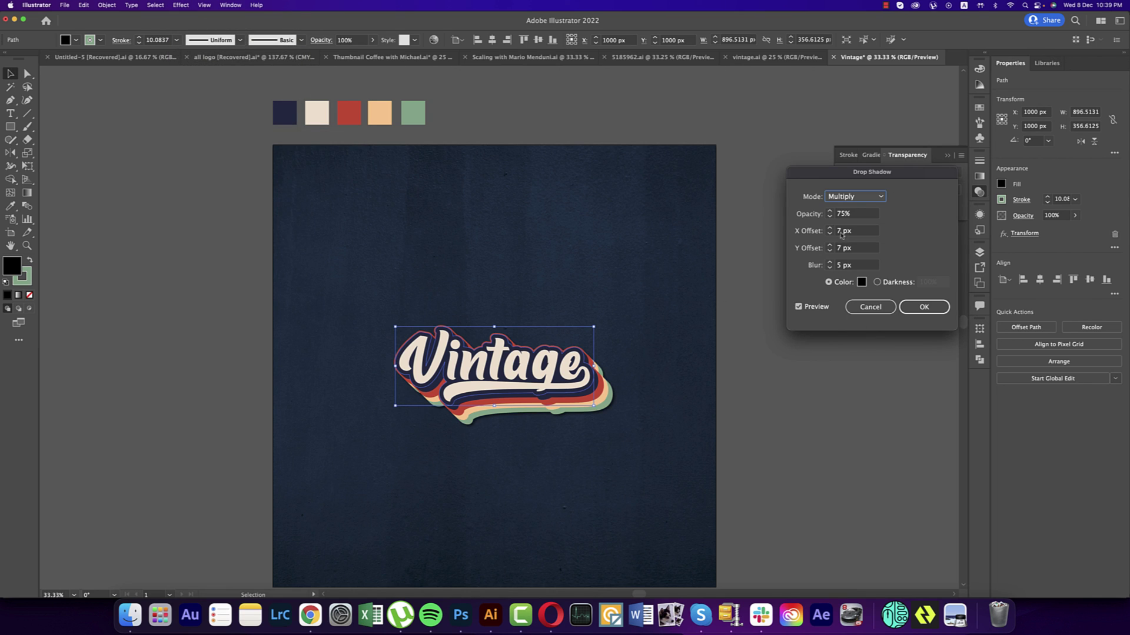
{"action": "left_click", "coordinate": [821, 215]}
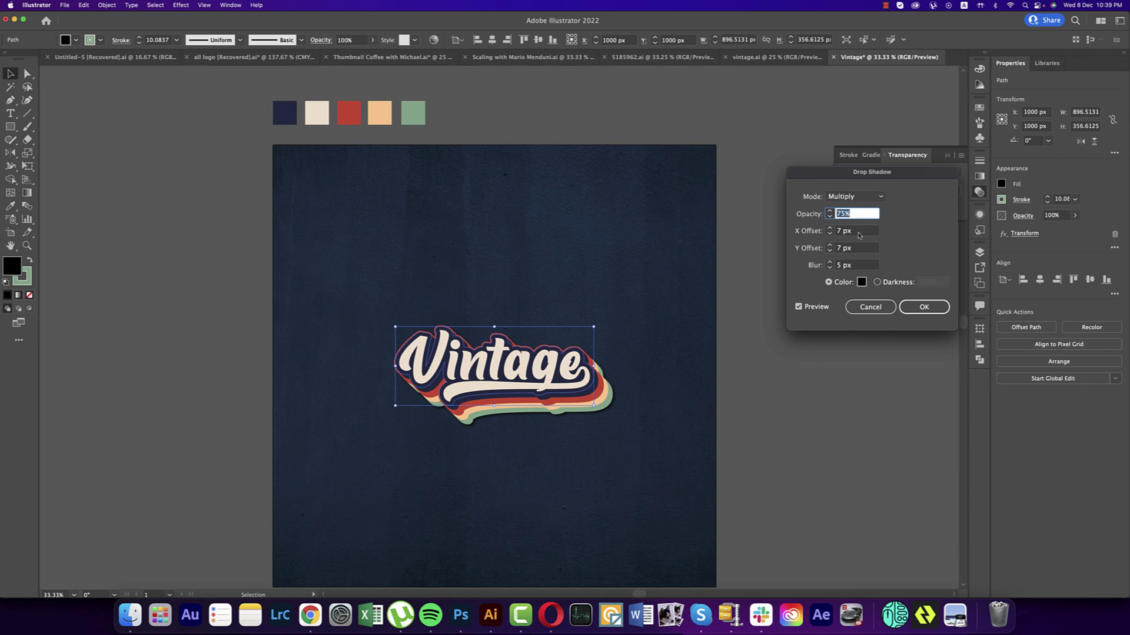
{"action": "key", "text": "Tab"}
{"action": "left_click", "coordinate": [818, 249]}
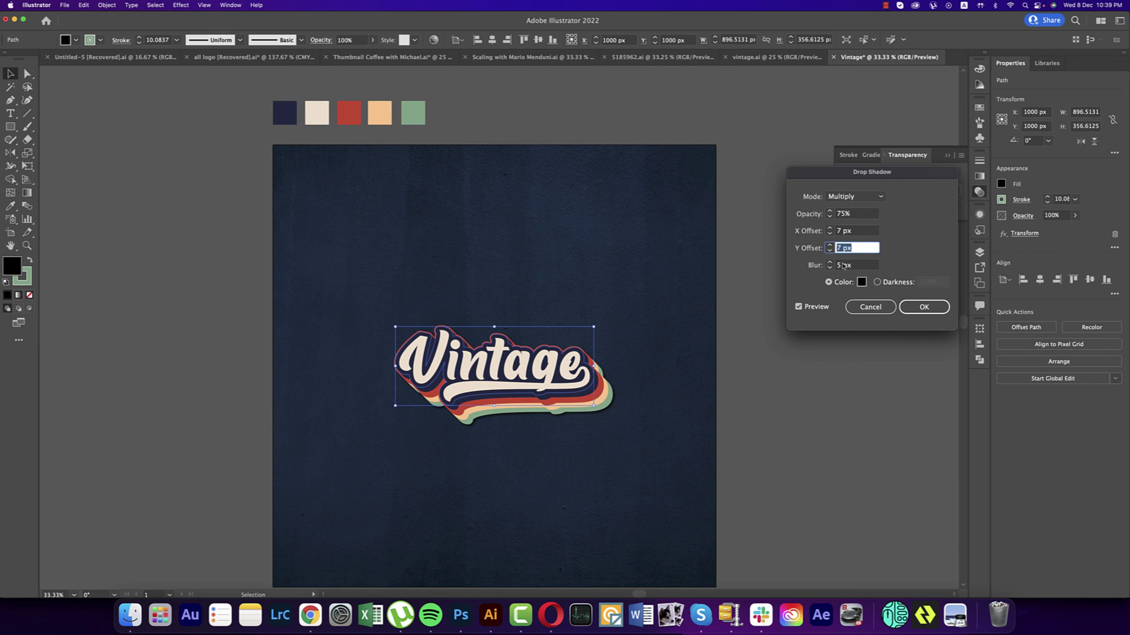
{"action": "double_click", "coordinate": [840, 266]}
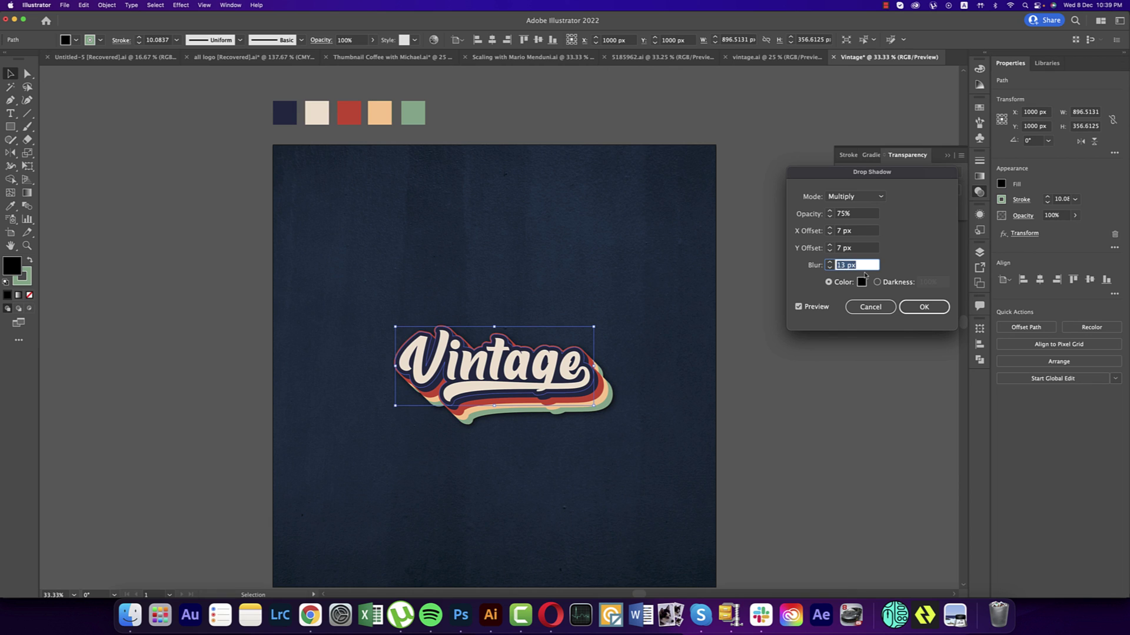
{"action": "left_click", "coordinate": [923, 306]}
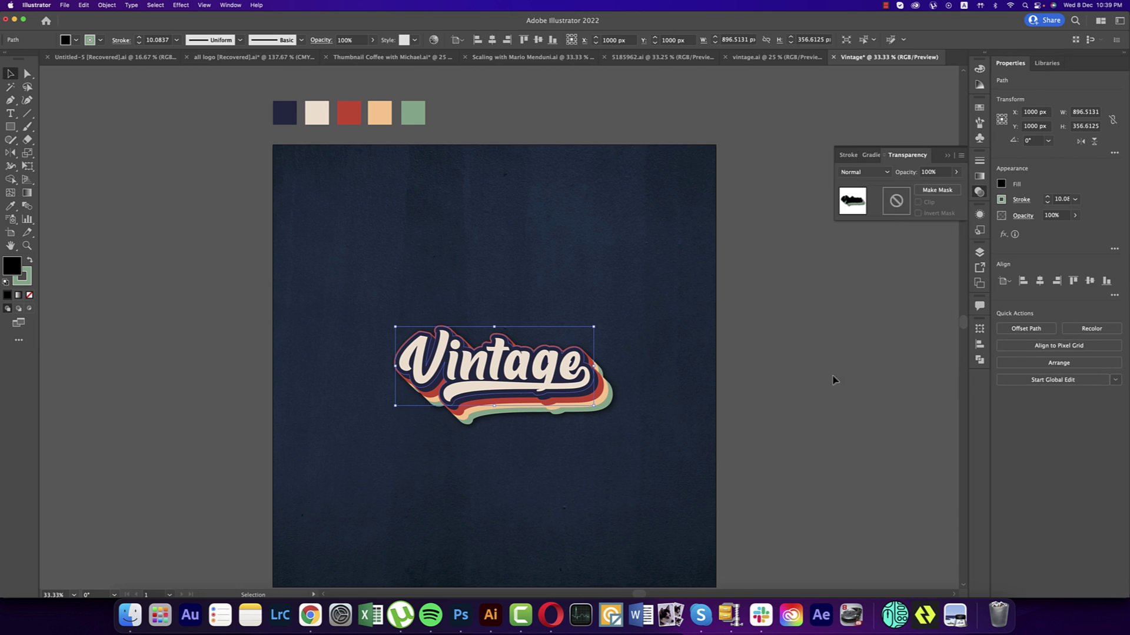
{"action": "left_click", "coordinate": [832, 383]}
{"action": "scroll", "coordinate": [777, 403], "scroll_direction": "down", "scroll_amount": 2}
Group the logo artwork and enlarge it from the centre to about 1132 × 450 px
{"action": "left_click", "coordinate": [627, 347]}
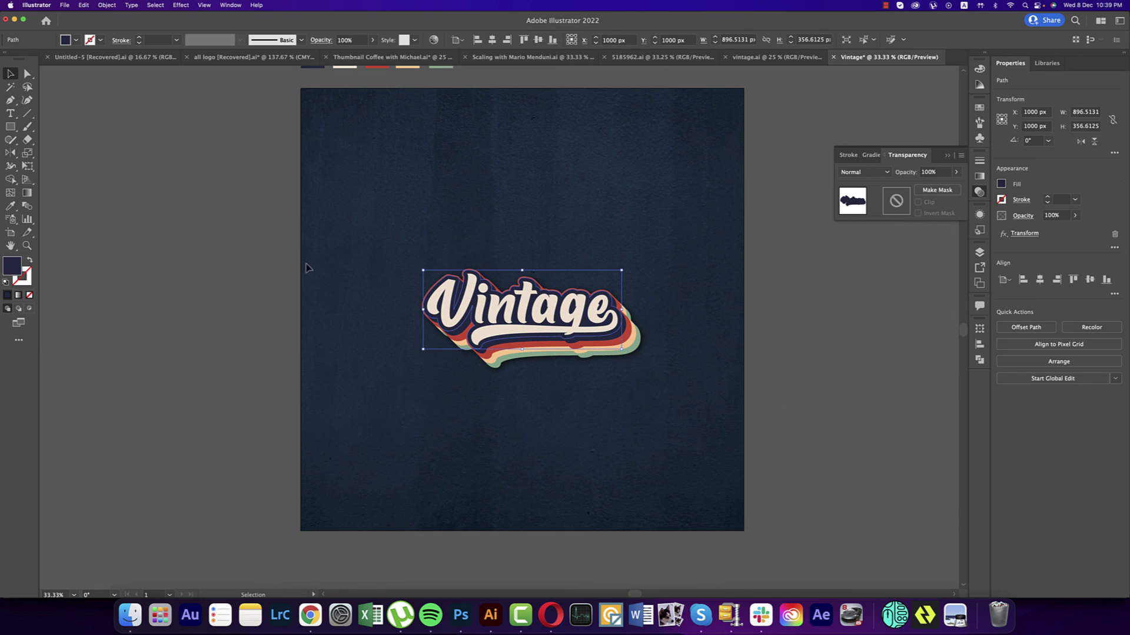
{"action": "key", "text": "super+a"}
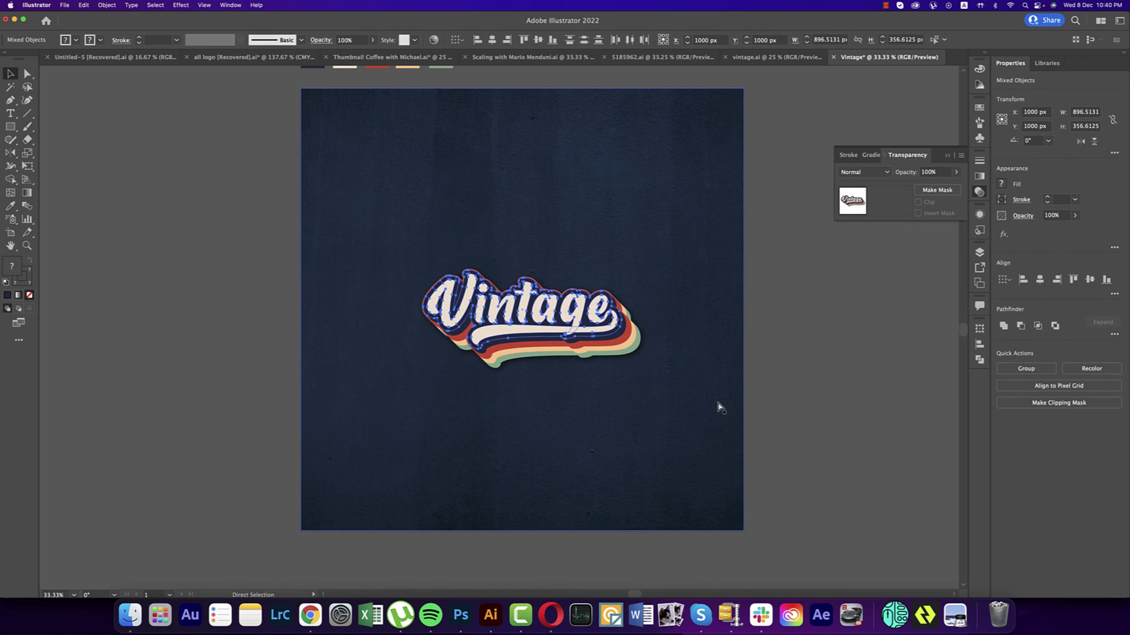
{"action": "key", "text": "super+g"}
{"action": "left_click_drag", "start_coordinate": [623, 317], "coordinate": [649, 312]}
{"action": "left_click", "coordinate": [812, 370]}
{"action": "scroll", "coordinate": [814, 370], "scroll_direction": "down", "scroll_amount": 1}
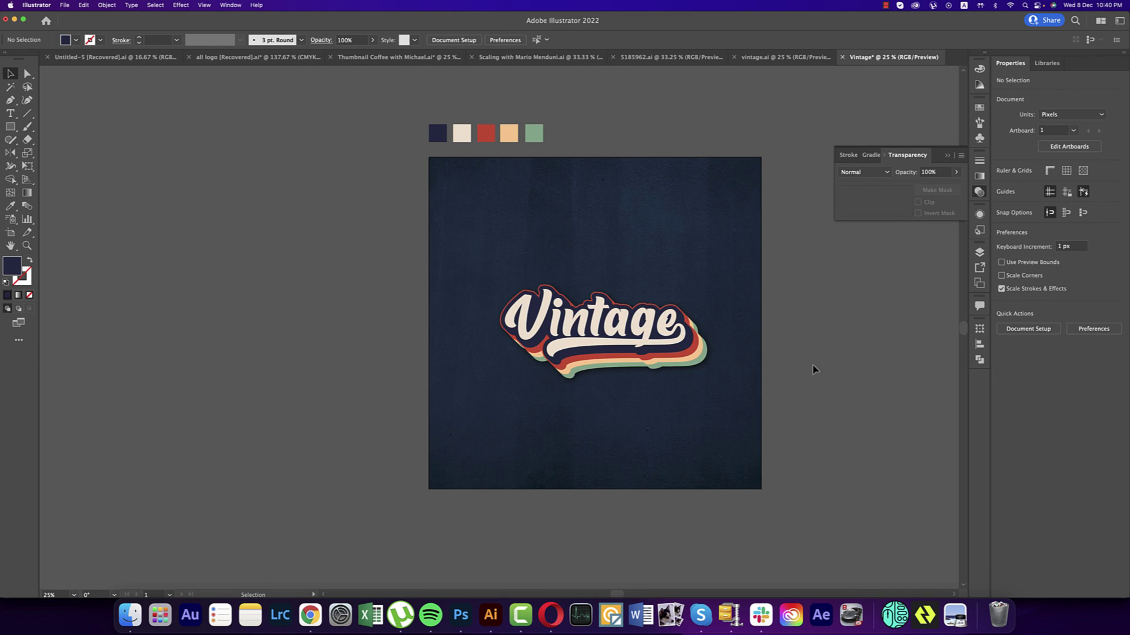
{"action": "left_click", "coordinate": [692, 335]}
{"action": "left_click", "coordinate": [733, 320], "text": "shift"}
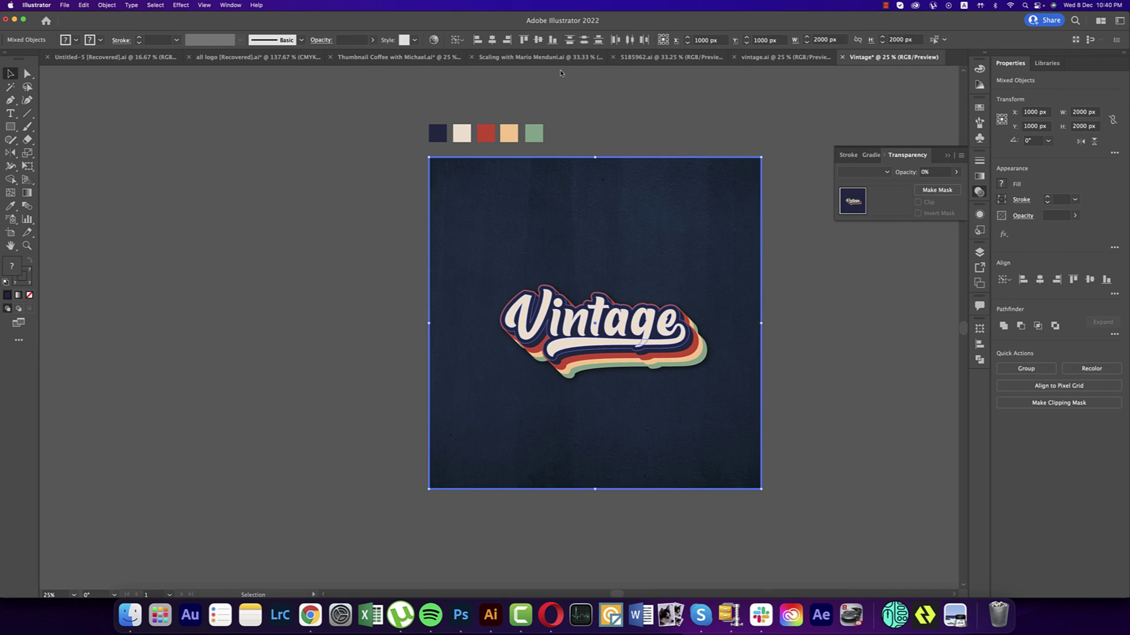
{"action": "left_click", "coordinate": [793, 294]}
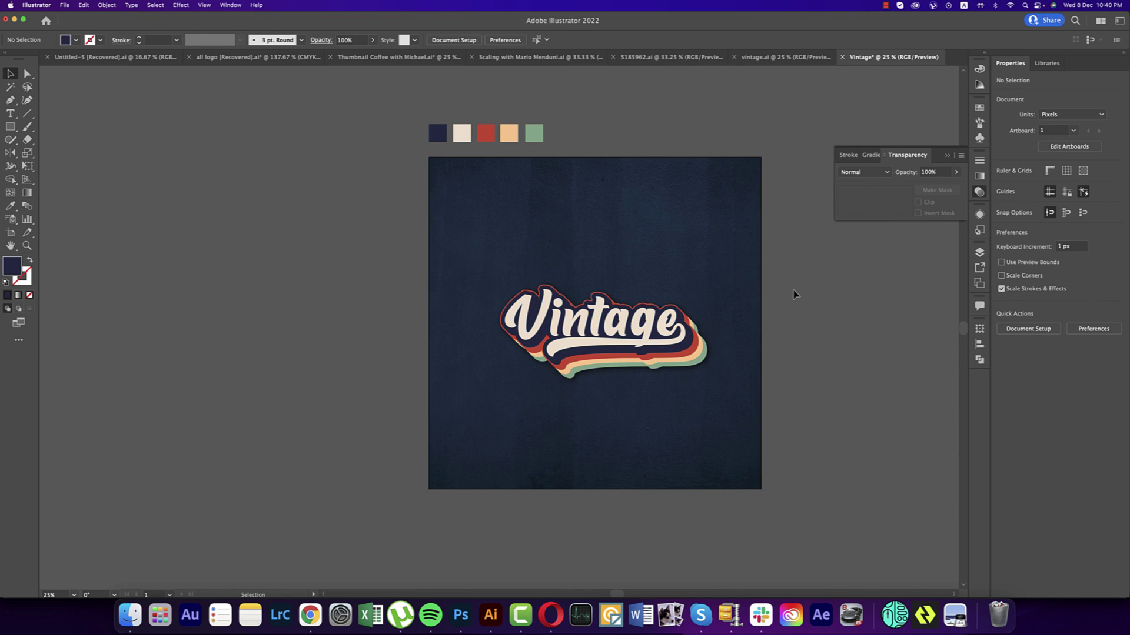
{"action": "scroll", "coordinate": [793, 294], "scroll_direction": "down", "scroll_amount": 1}
{"action": "scroll", "coordinate": [698, 305], "scroll_direction": "right", "scroll_amount": 2}
{"action": "scroll", "coordinate": [661, 312], "scroll_direction": "up", "scroll_amount": 2}
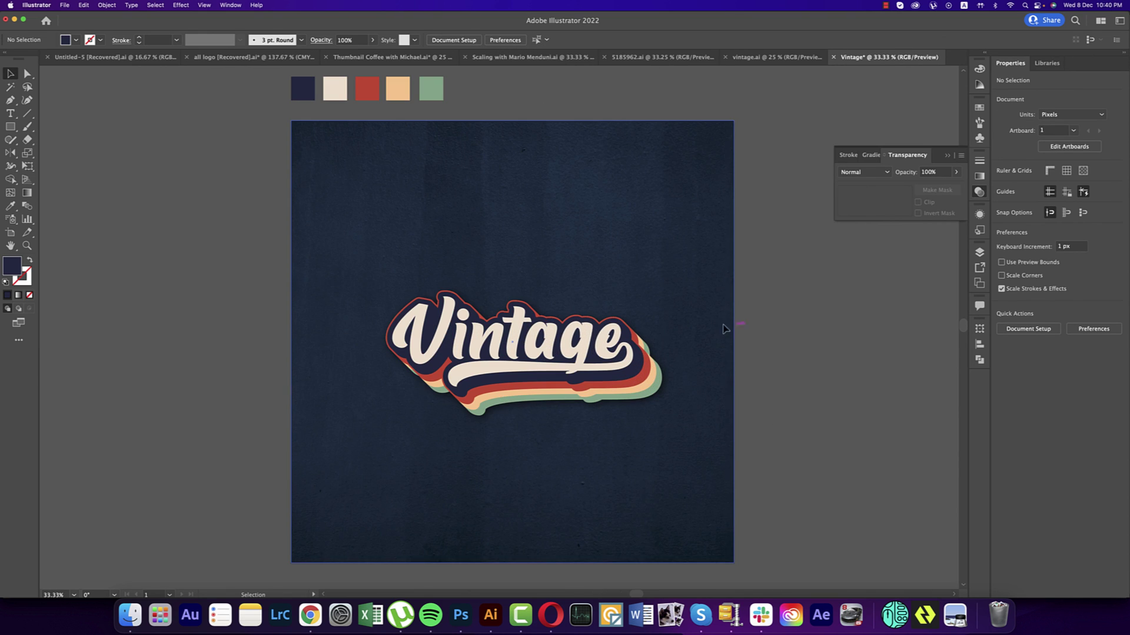
{"action": "scroll", "coordinate": [676, 295], "scroll_direction": "down", "scroll_amount": 1}
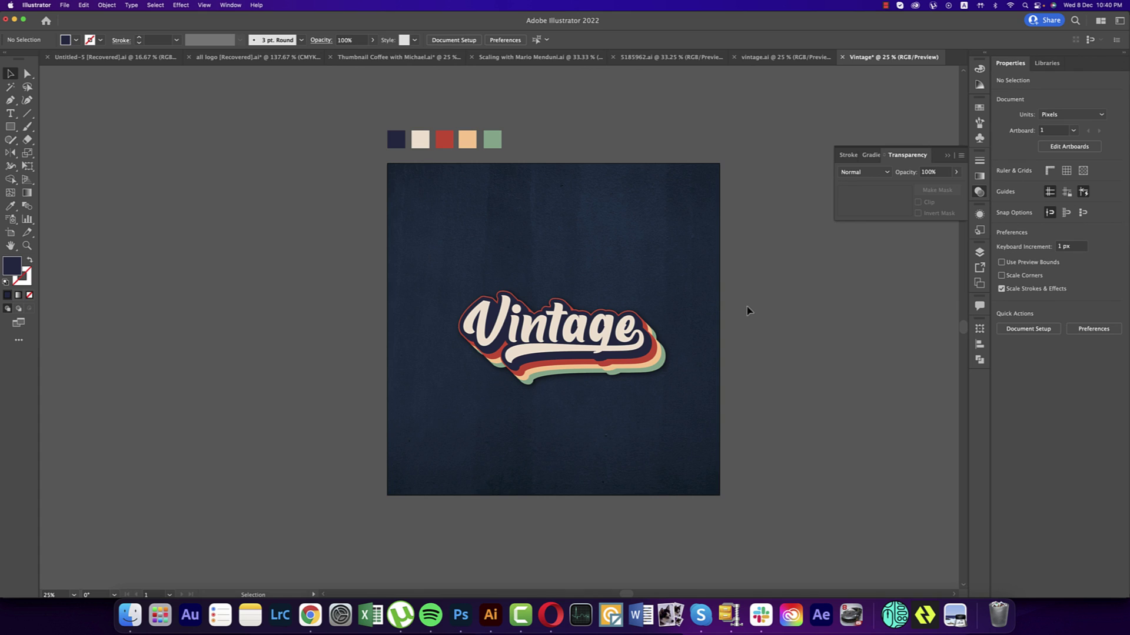